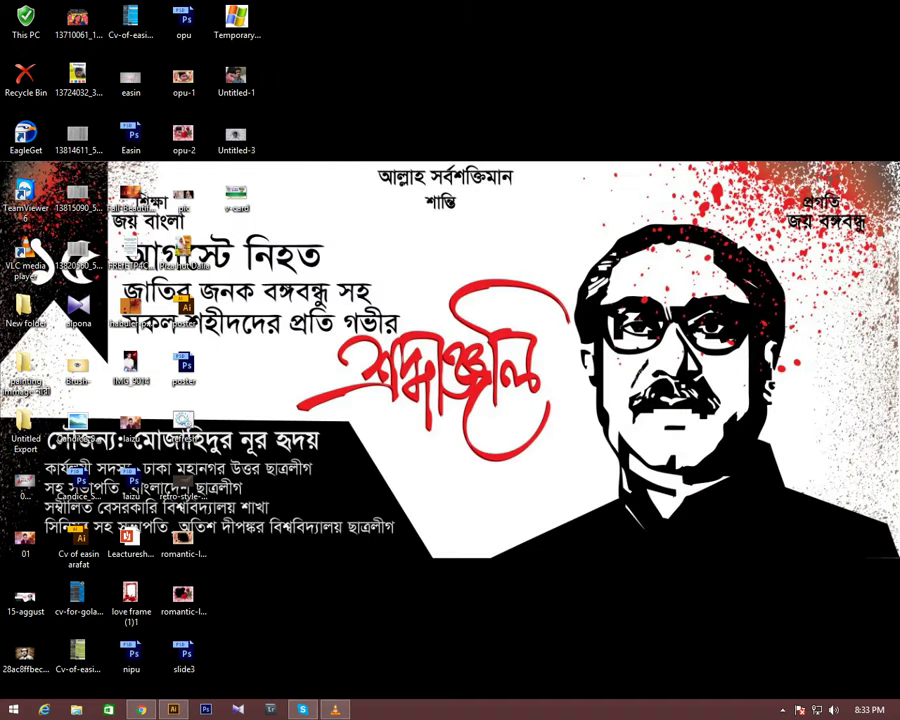
- Bring the My V card.ai business card file back up in Illustrator and adjust the zoom
right_click(433, 263)
left_click(470, 305)
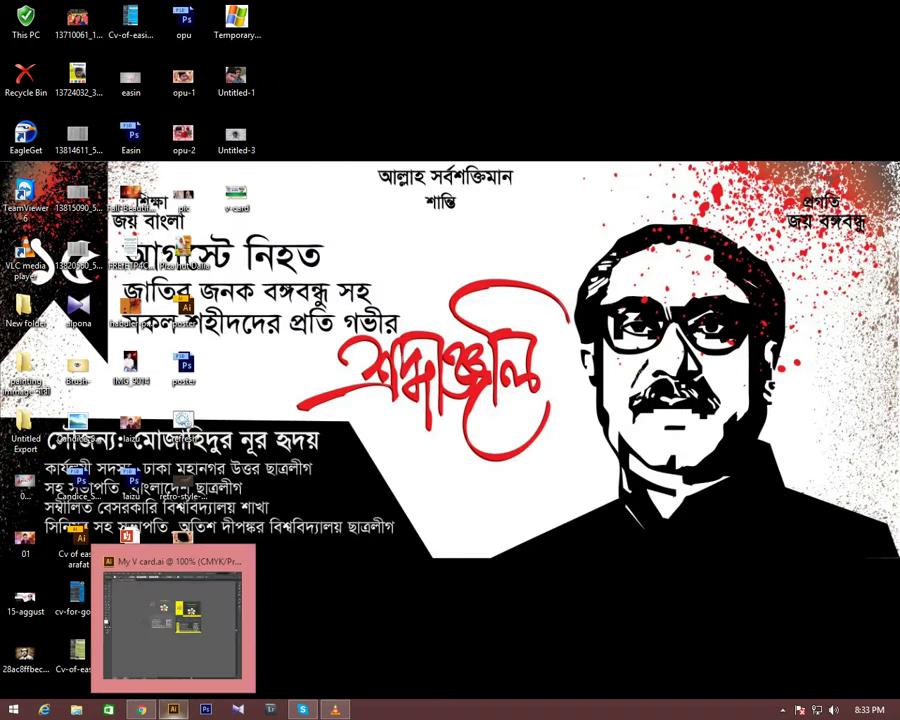
left_click(173, 709)
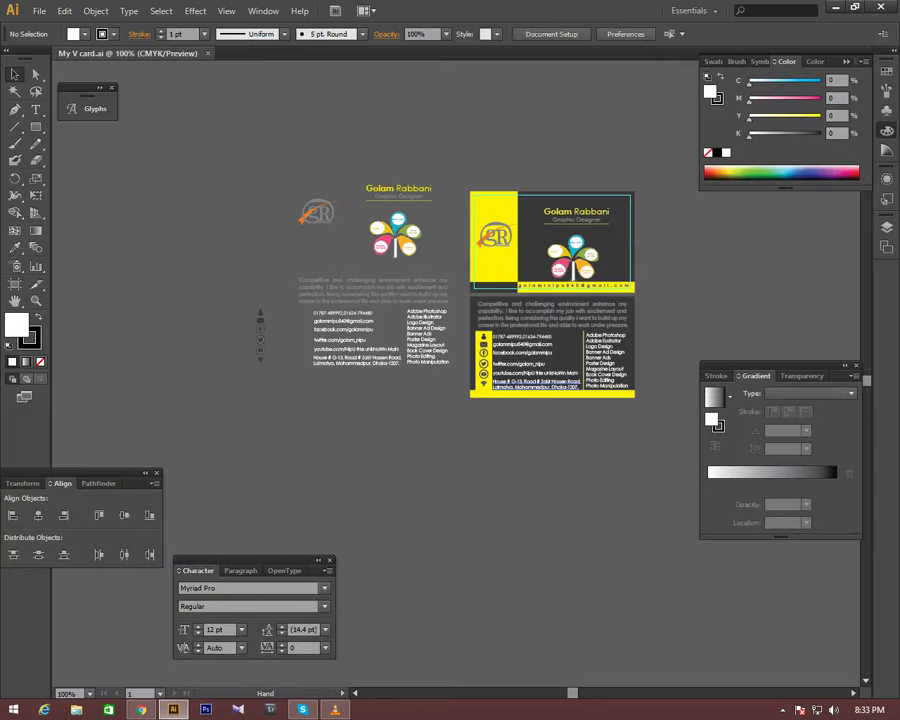
scroll(450, 350, "up", 2)
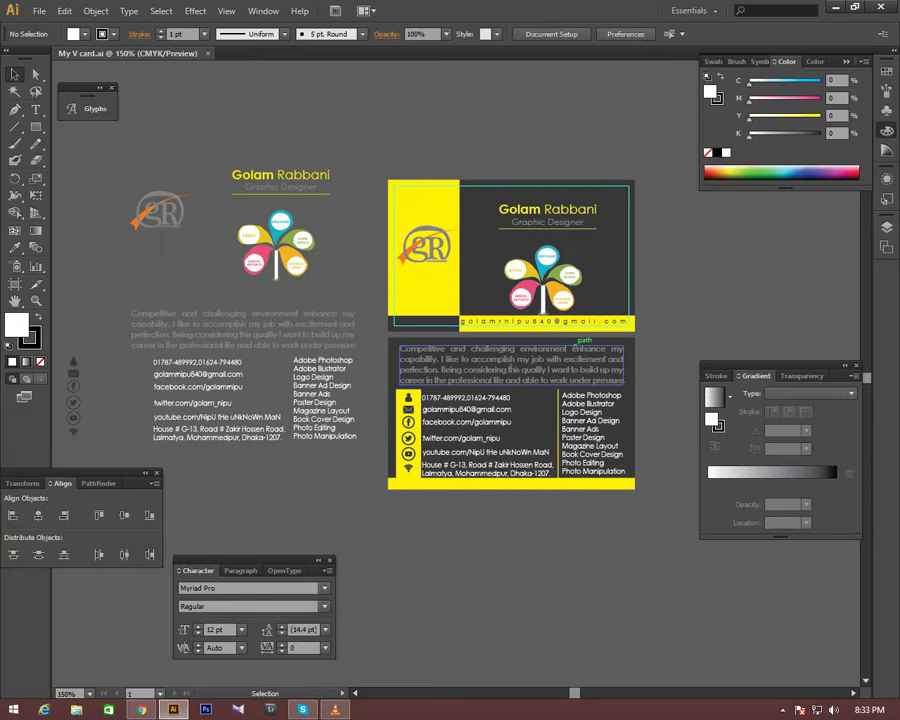
key("ctrl+equal")
key("ctrl+minus")
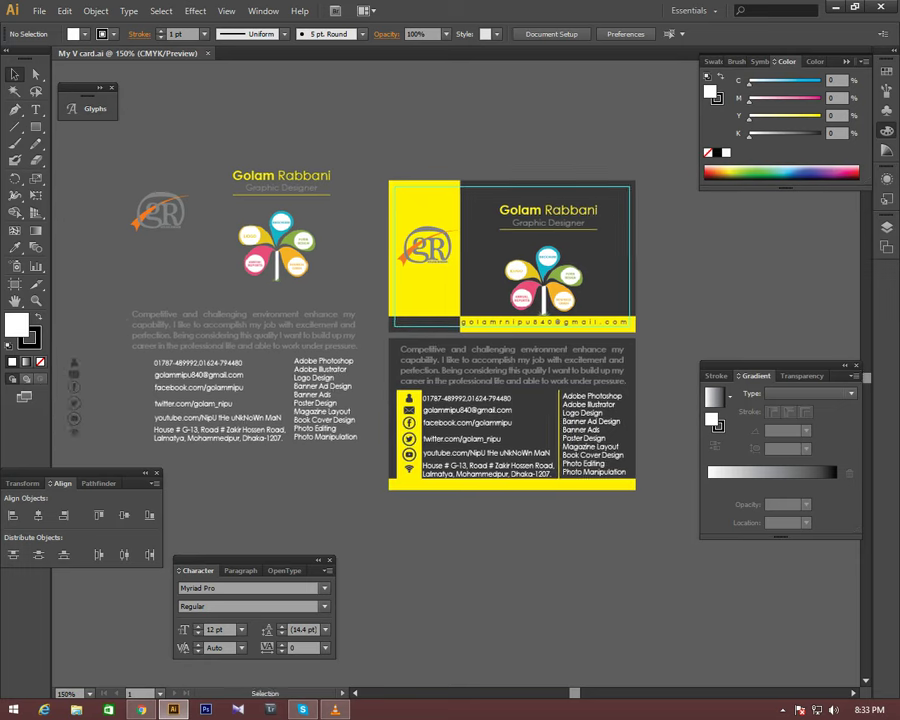
- Close the Gradient/Transparency panel, move the Character panel left, and zoom the card to 200%
left_click(849, 366)
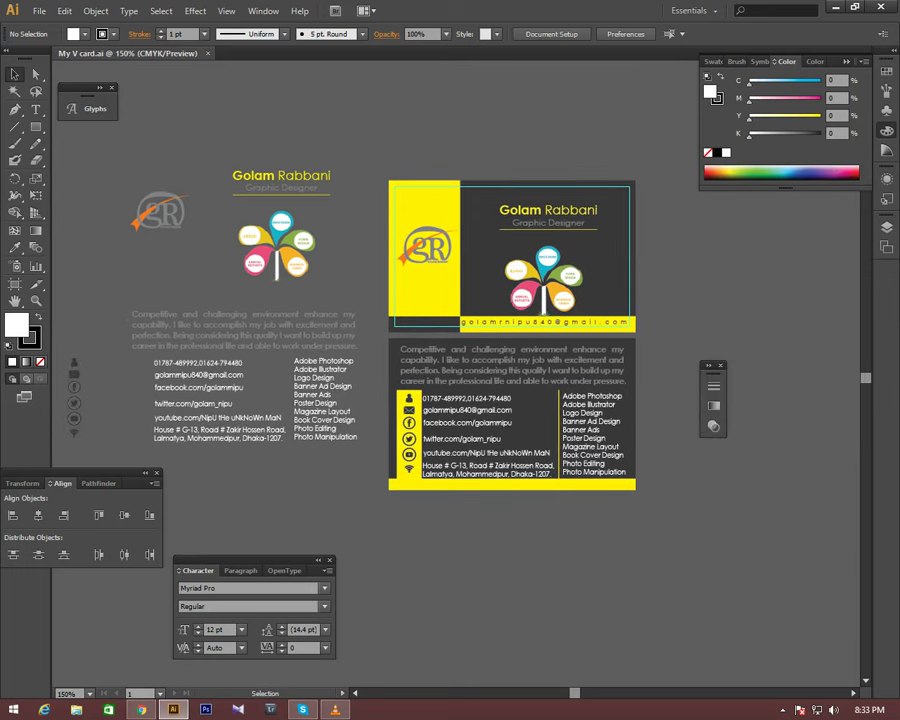
left_click(720, 365)
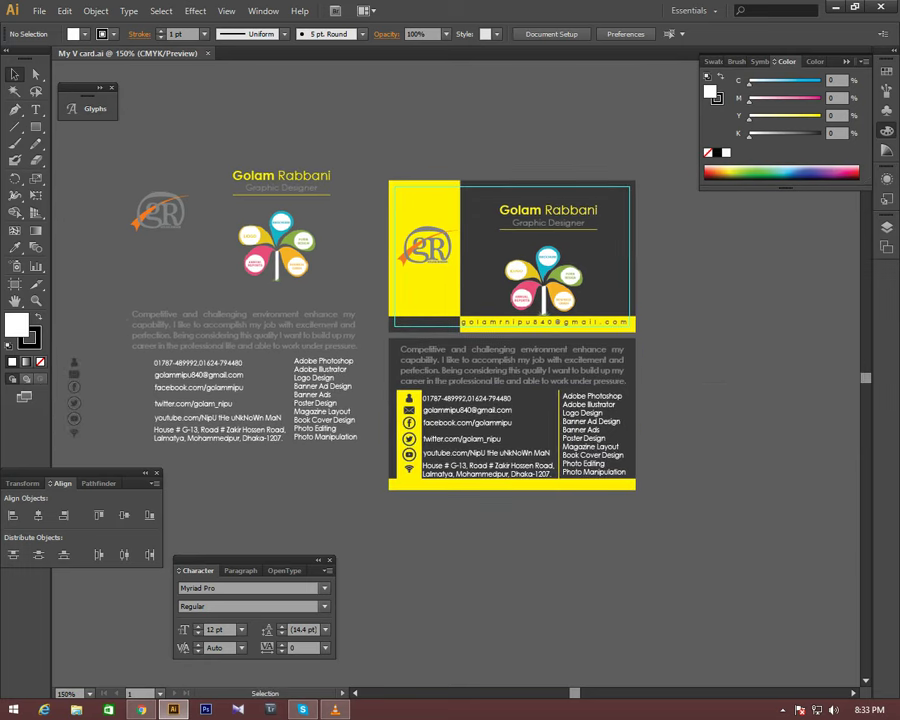
left_click_drag(250, 560, 84, 574)
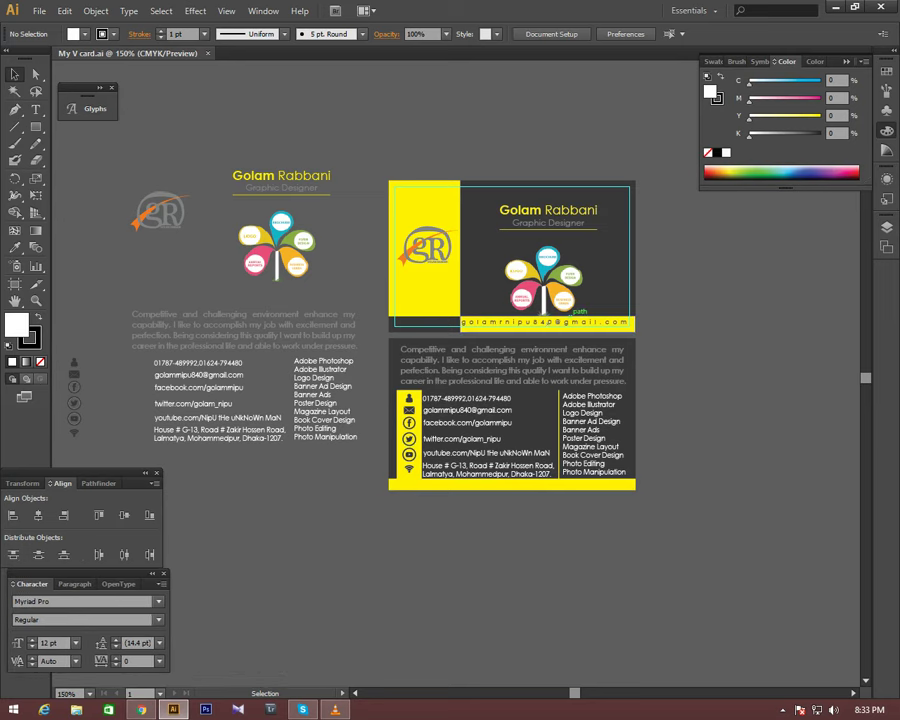
left_click_drag(578, 308, 474, 301)
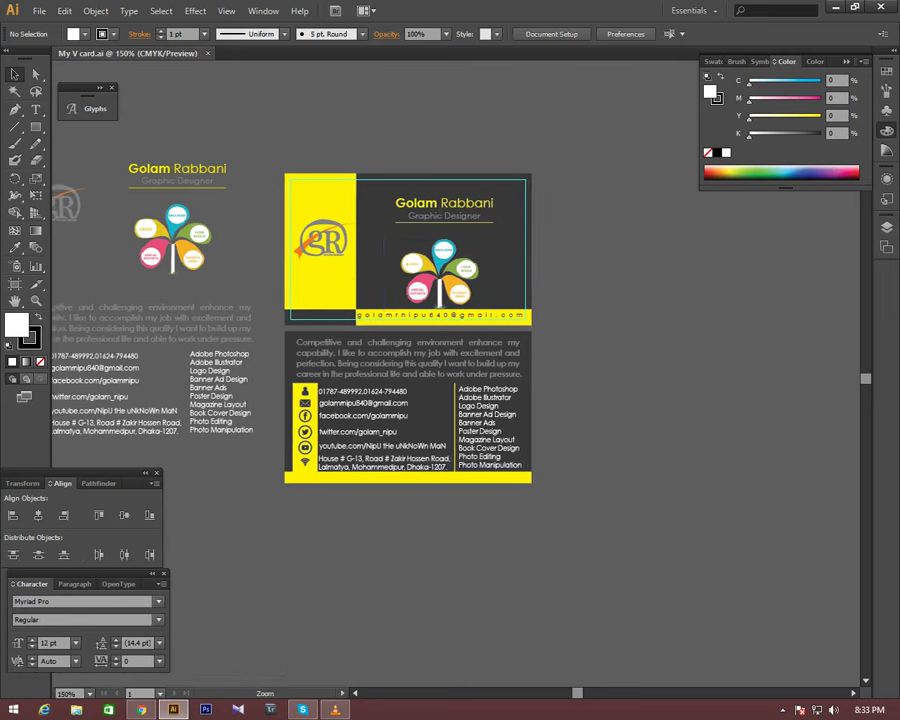
left_click(369, 198)
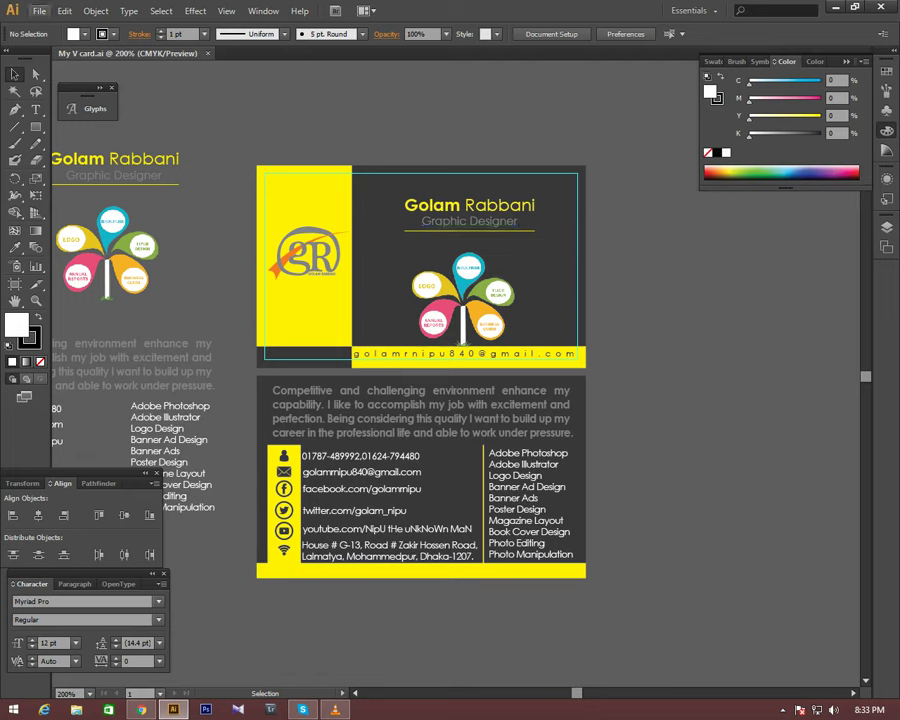
- Create a new document named 'v card', 3.25 × 2 inches
left_click(39, 10)
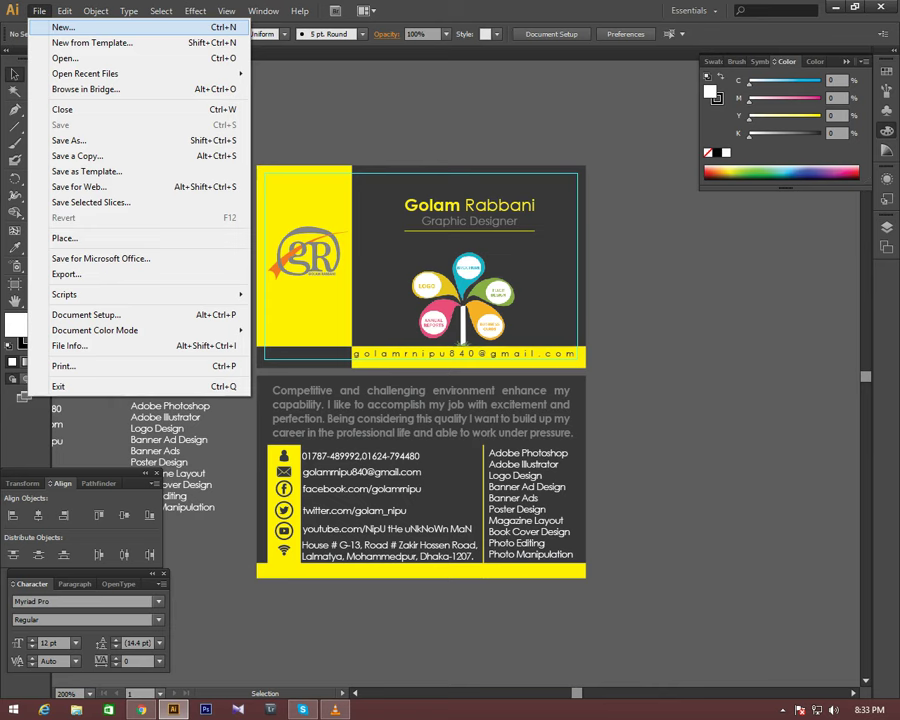
left_click(62, 27)
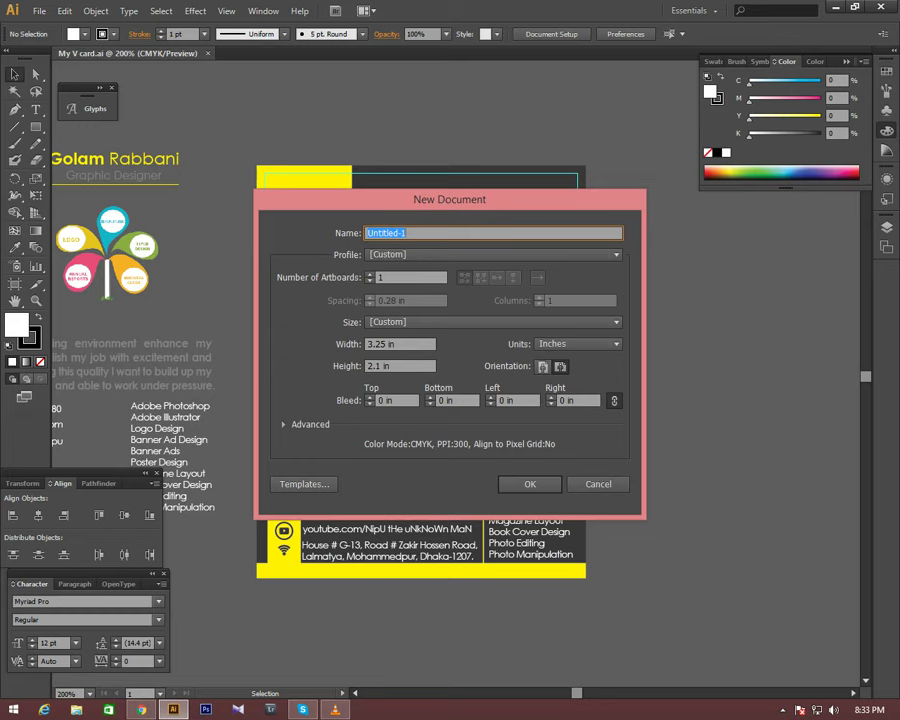
left_click(381, 366)
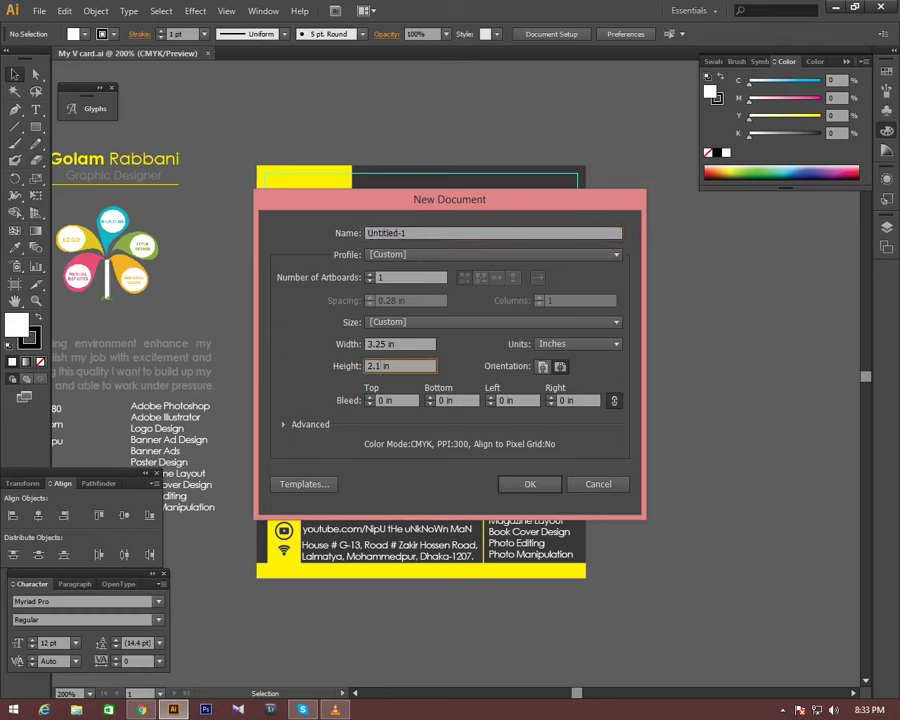
type("2")
left_click(404, 233)
left_click_drag(404, 233, 366, 233)
type("v card")
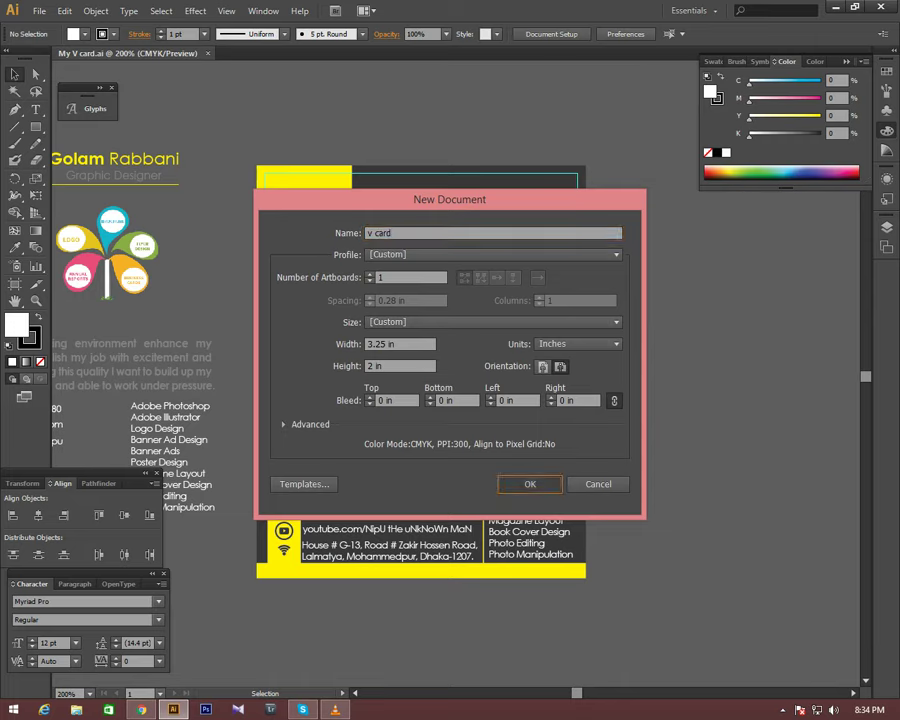
key("Return")
- Close the Glyphs panel and create a 3.25 × 2 in rectangle
key("ctrl+minus")
key("ctrl+minus")
key("ctrl+minus")
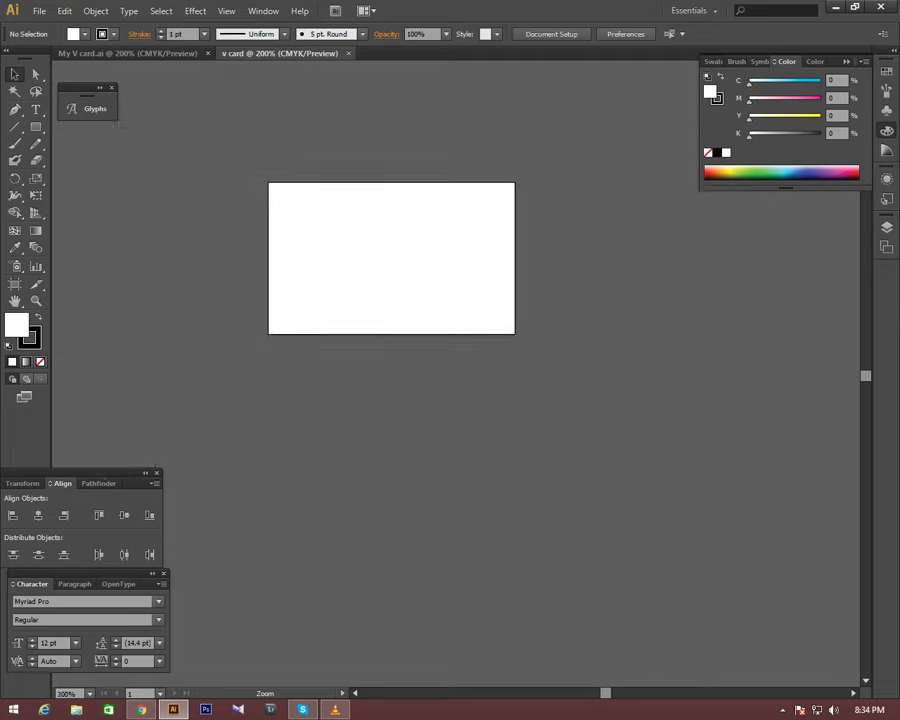
key("ctrl+minus")
key("ctrl+plus")
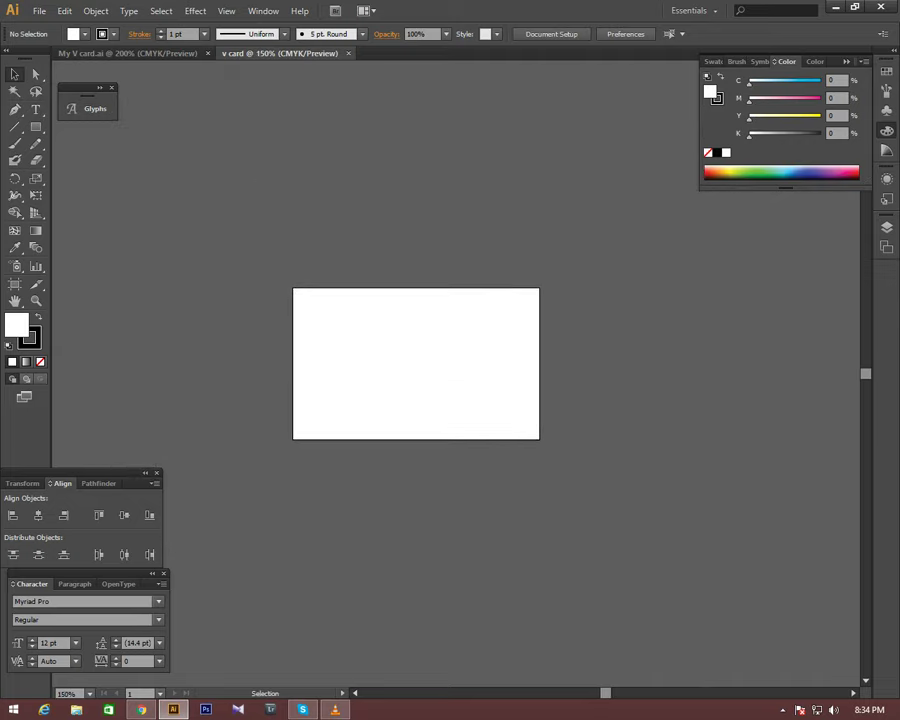
left_click(111, 87)
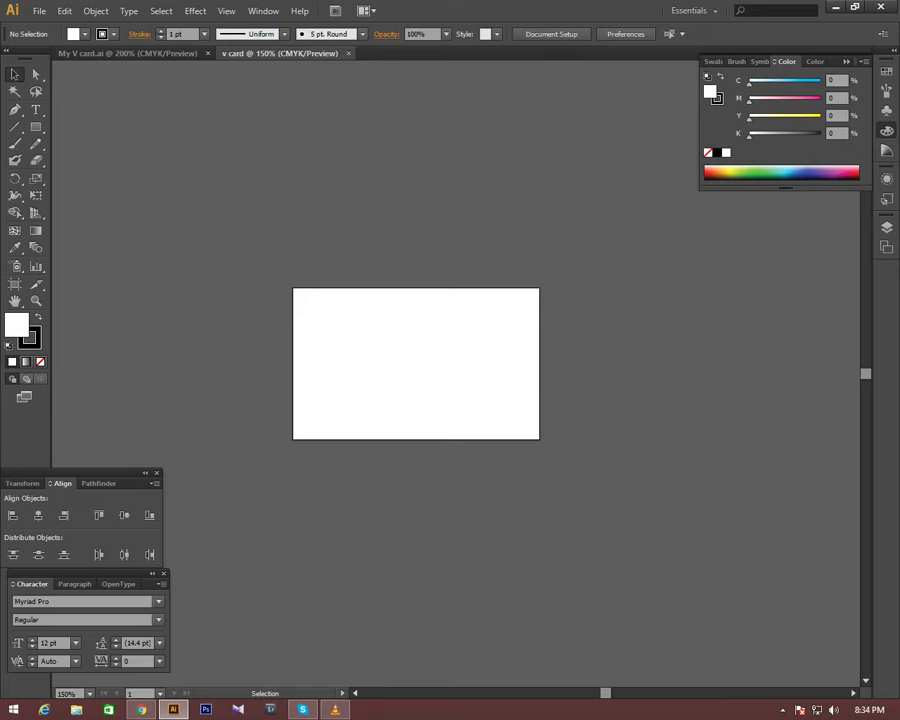
left_click(36, 127)
left_click(421, 363)
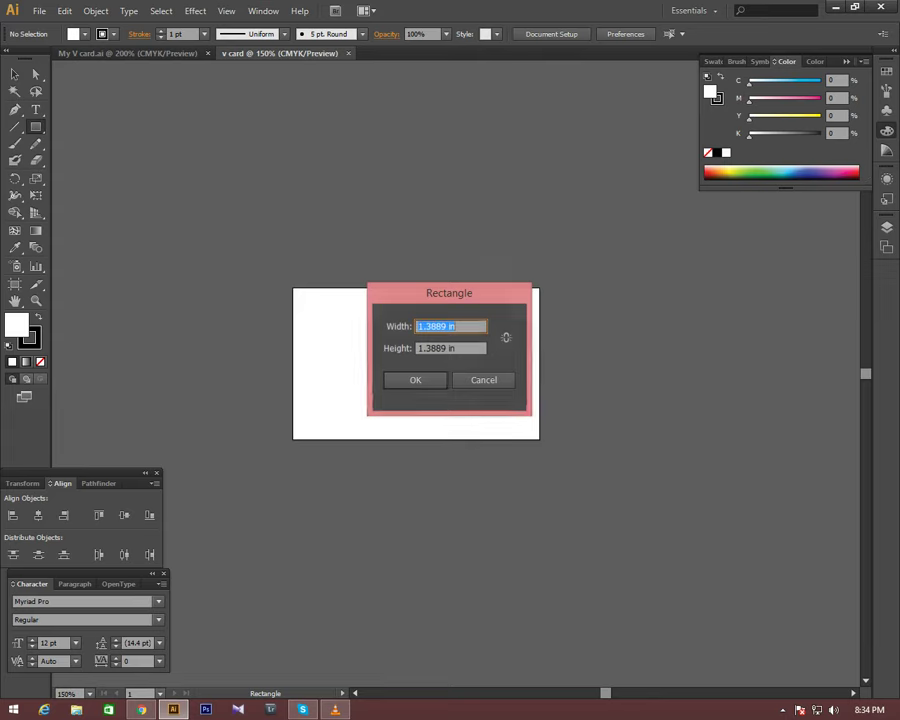
type("3.25")
key("Tab")
type("2")
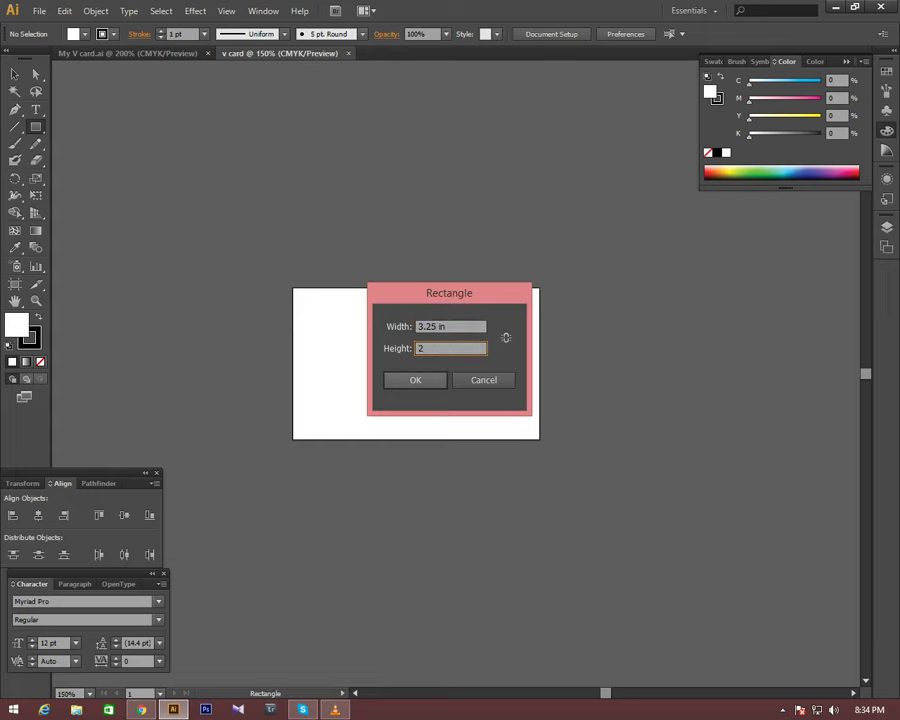
key("Return")
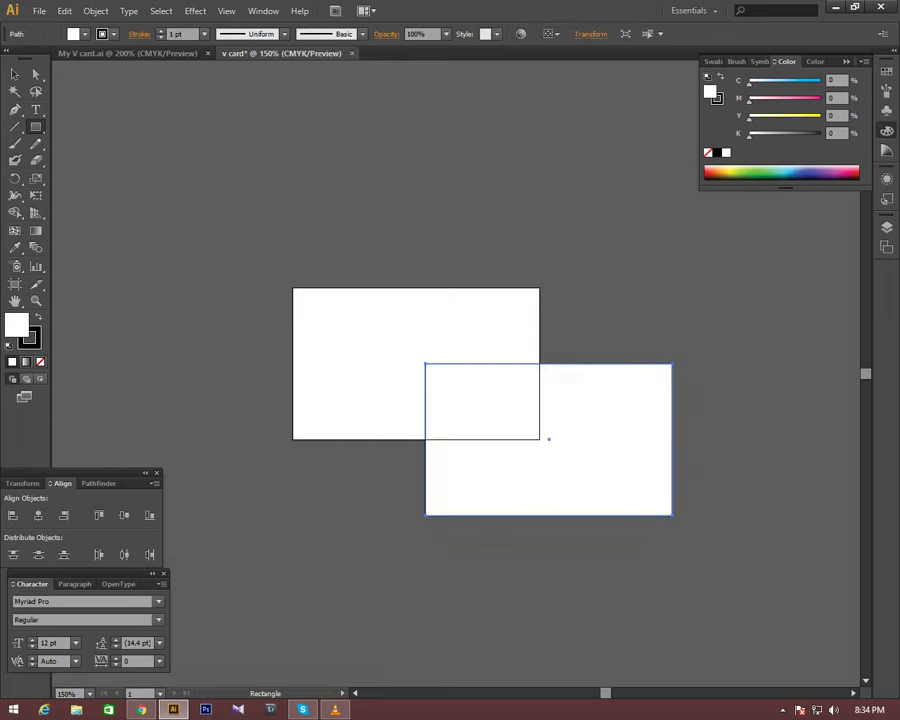
- Set the rectangle's stroke to None
double_click(14, 74)
left_click(520, 456)
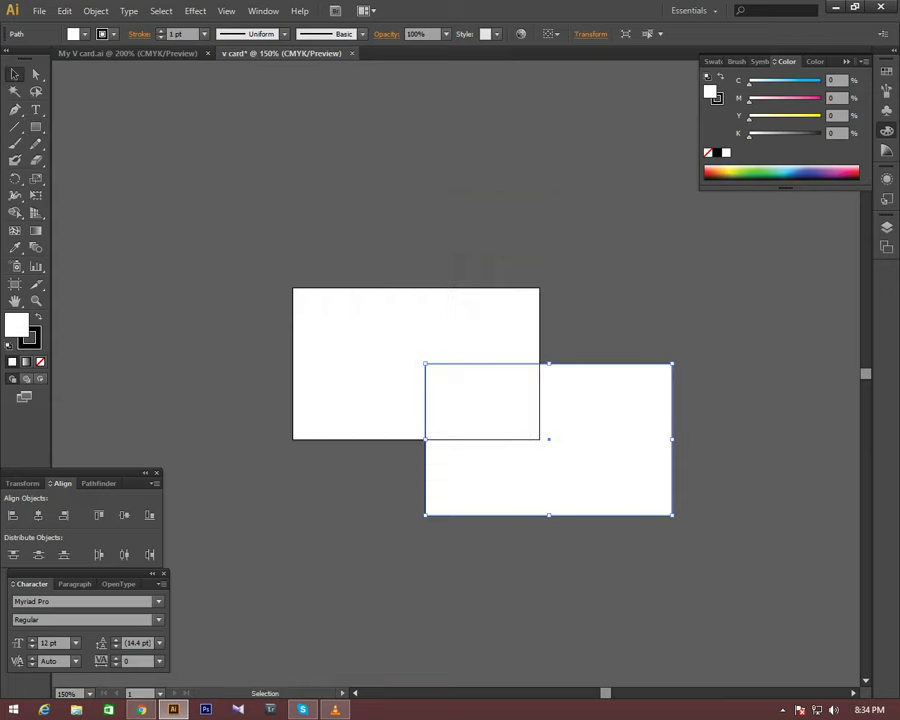
left_click_drag(280, 250, 345, 328)
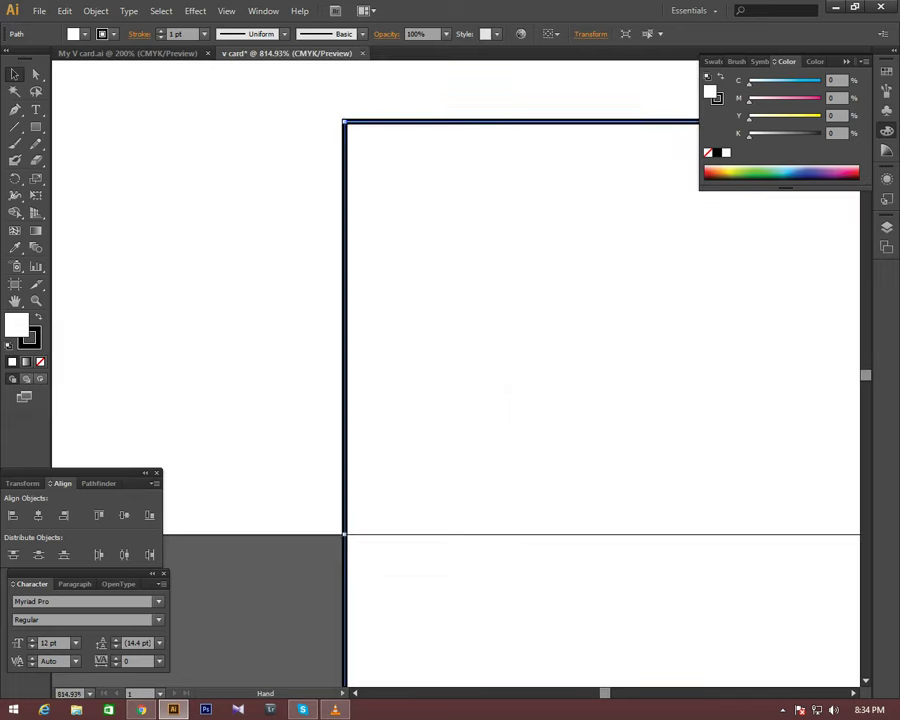
left_click_drag(333, 268, 427, 361)
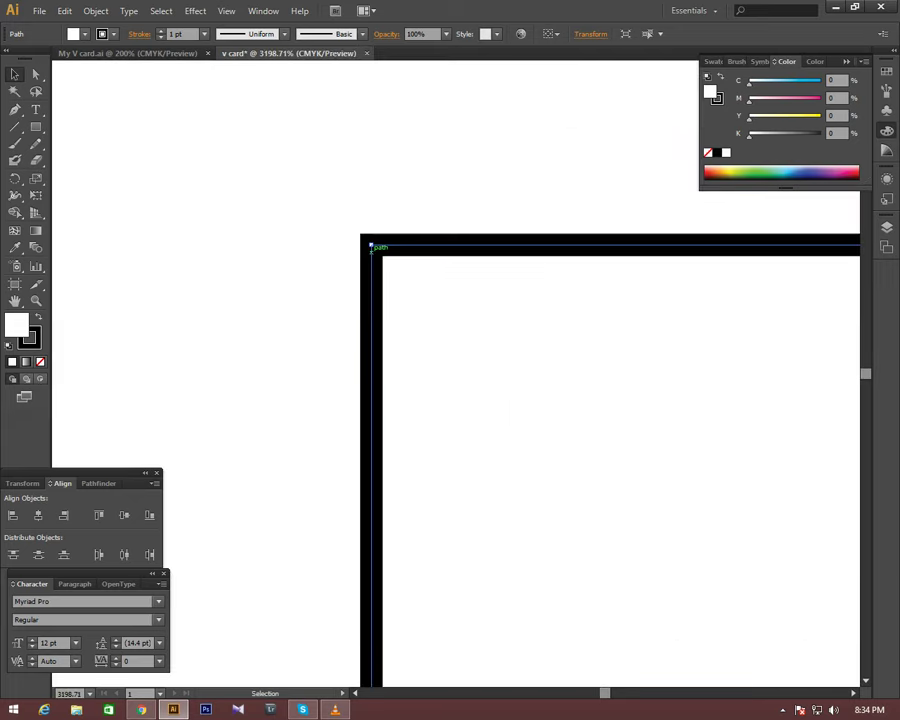
key("x")
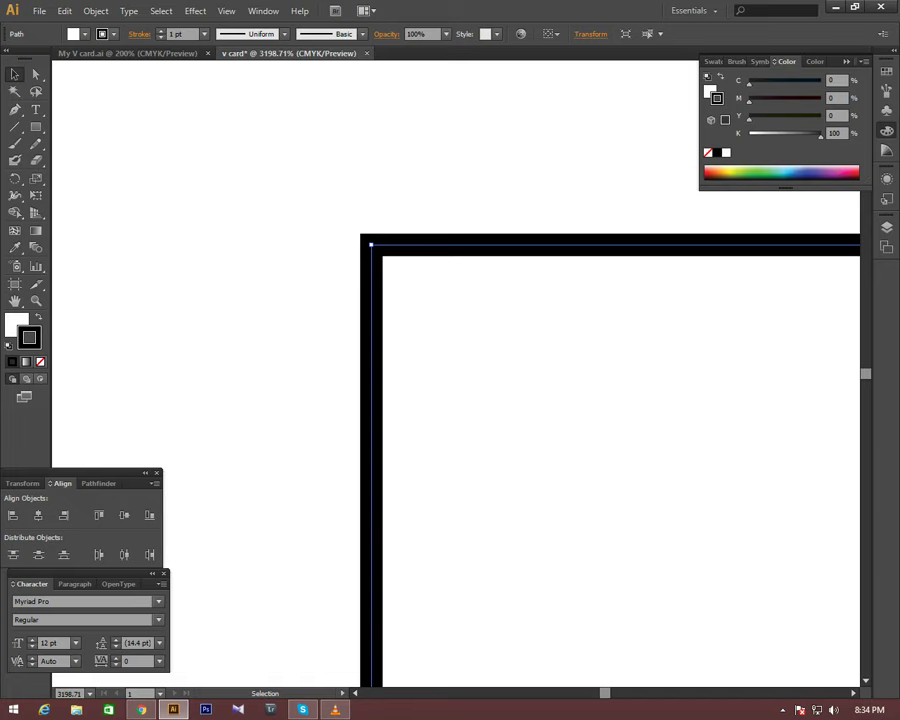
left_click(40, 361)
key("x")
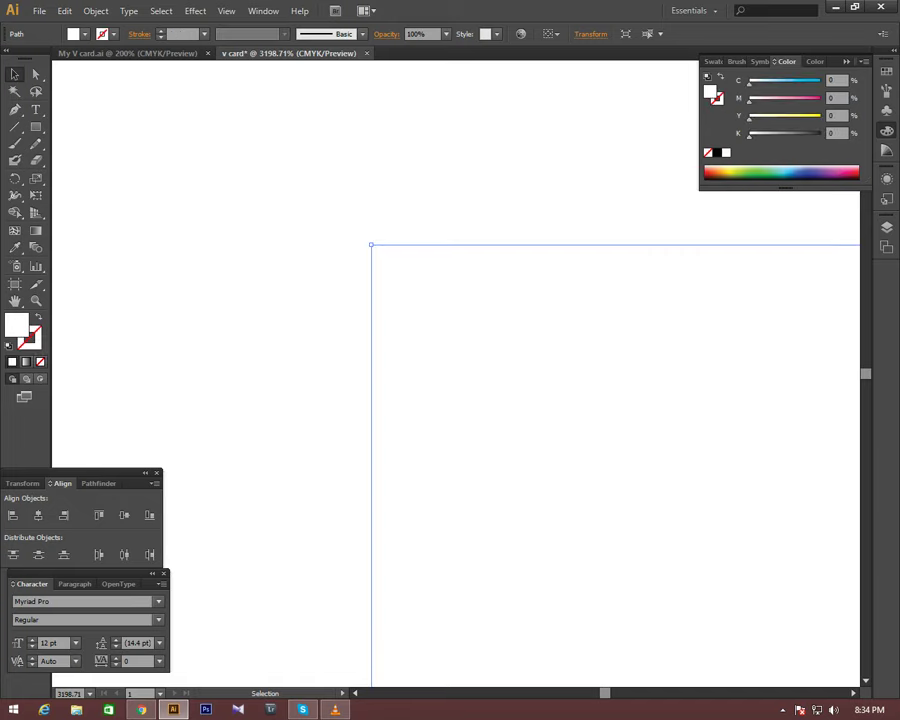
- Move the rectangle just below the artboard, aligned with it
scroll(365, 266, "down", 1)
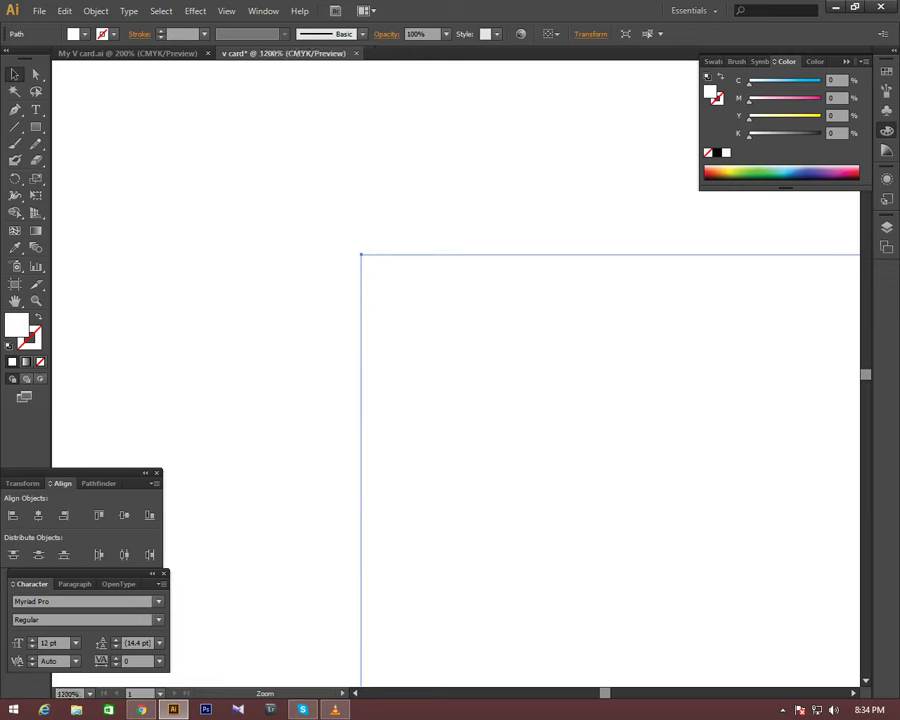
scroll(365, 266, "down", 2)
scroll(365, 266, "down", 5)
mouse_move(588, 402)
left_mouse_down()
mouse_move(400, 358)
mouse_move(432, 543)
left_mouse_up()
scroll(432, 543, "down", 2)
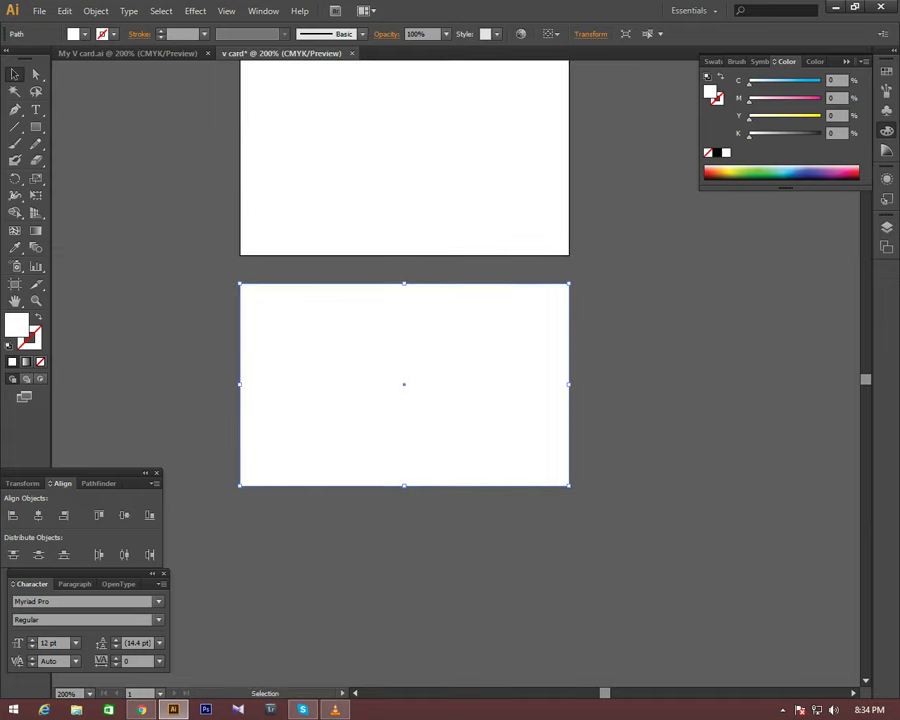
- Fill the rectangle with 90% black and align it to the card corner
left_click(836, 133)
key("Return")
mouse_move(349, 335)
left_mouse_down()
mouse_move(387, 473)
mouse_move(430, 312)
mouse_move(408, 261)
left_mouse_up()
scroll(291, 214, "up", 5)
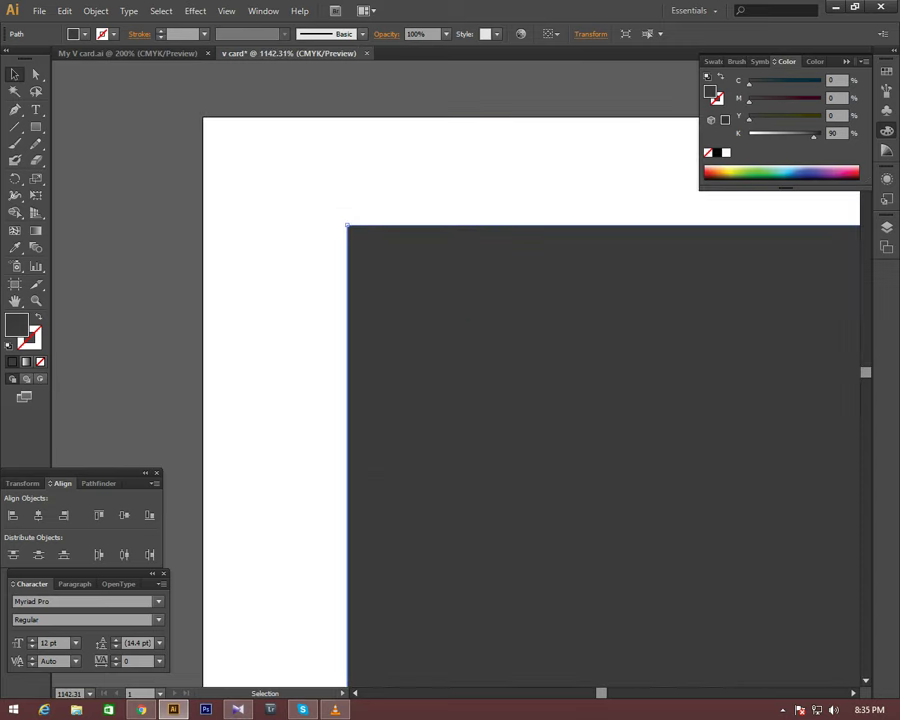
left_click_drag(455, 337, 310, 225)
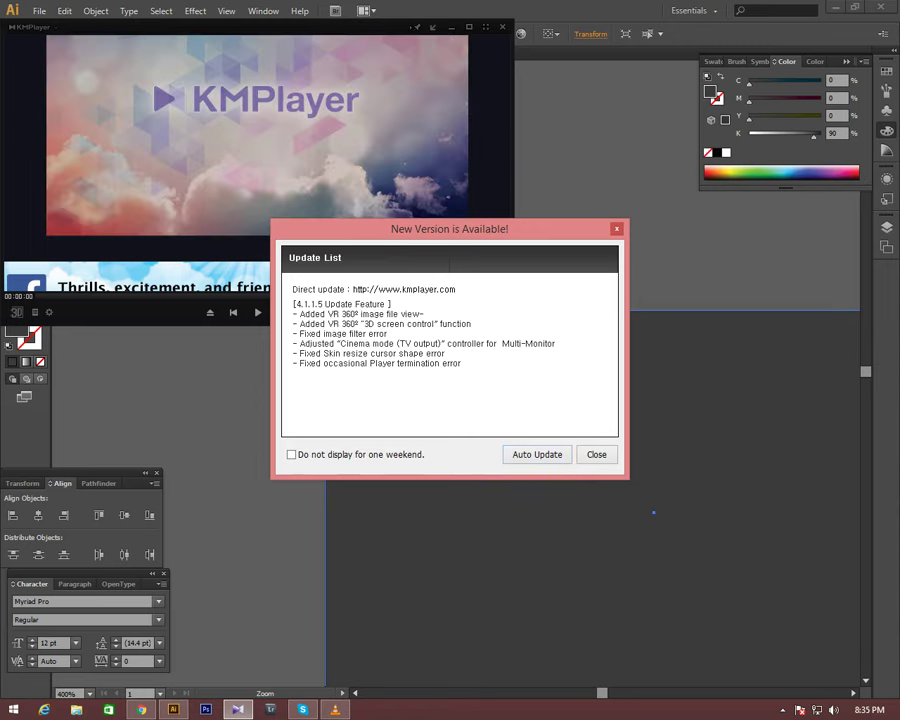
- Put away the VLC player, return to the card at 300% zoom, and deselect everything
key("Escape")
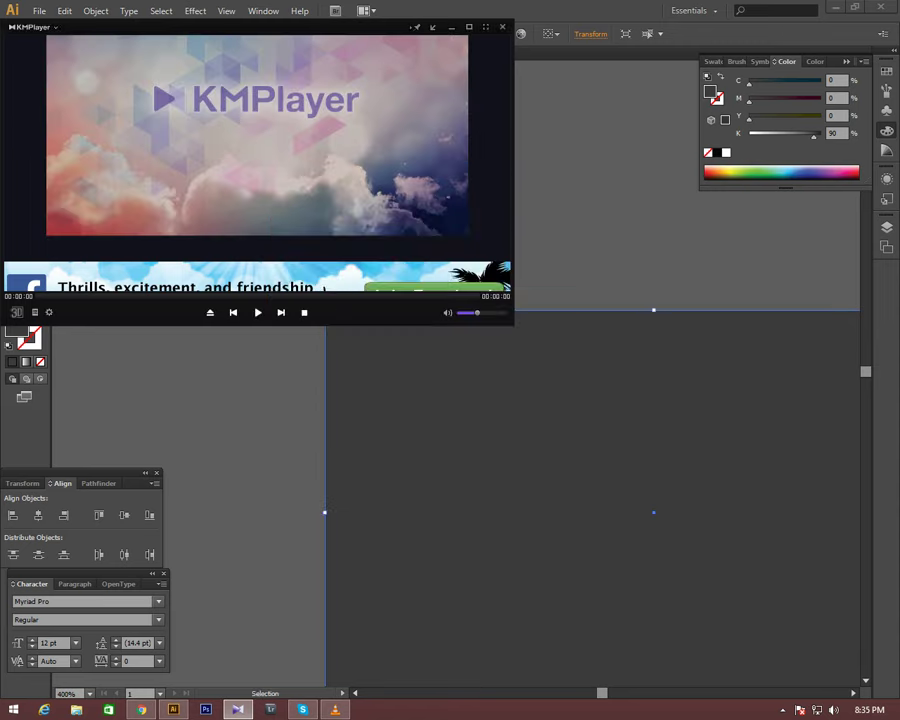
left_click(451, 27)
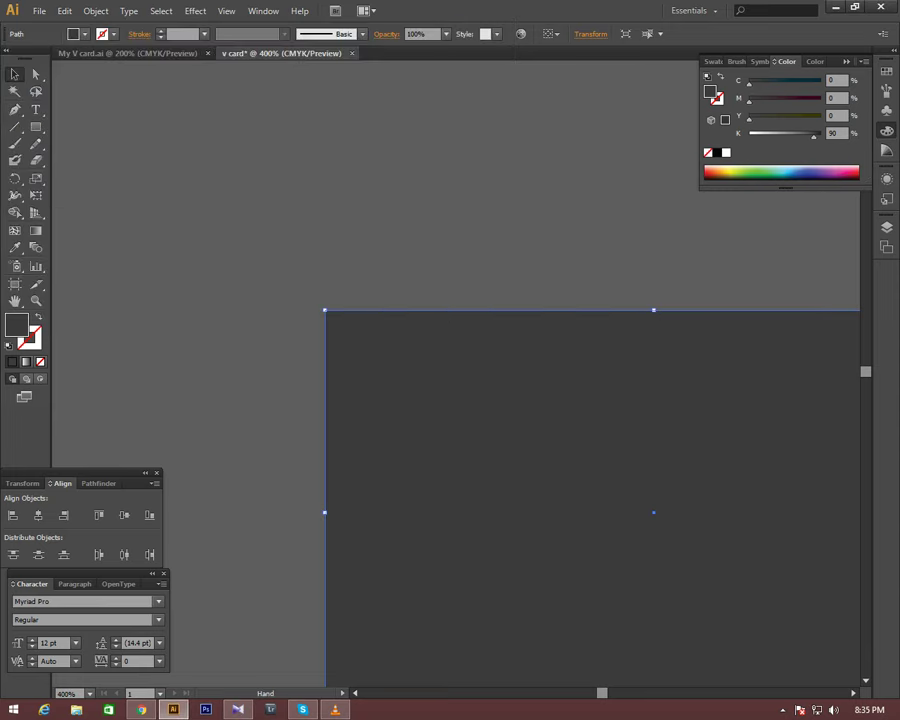
left_click_drag(650, 500, 423, 314)
key("space")
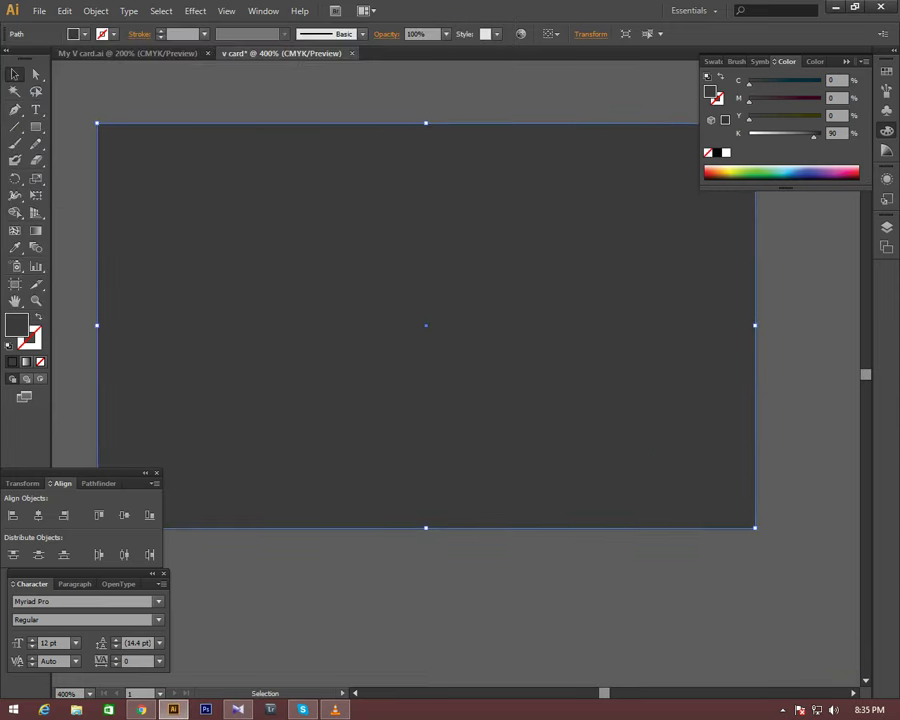
left_click(335, 709)
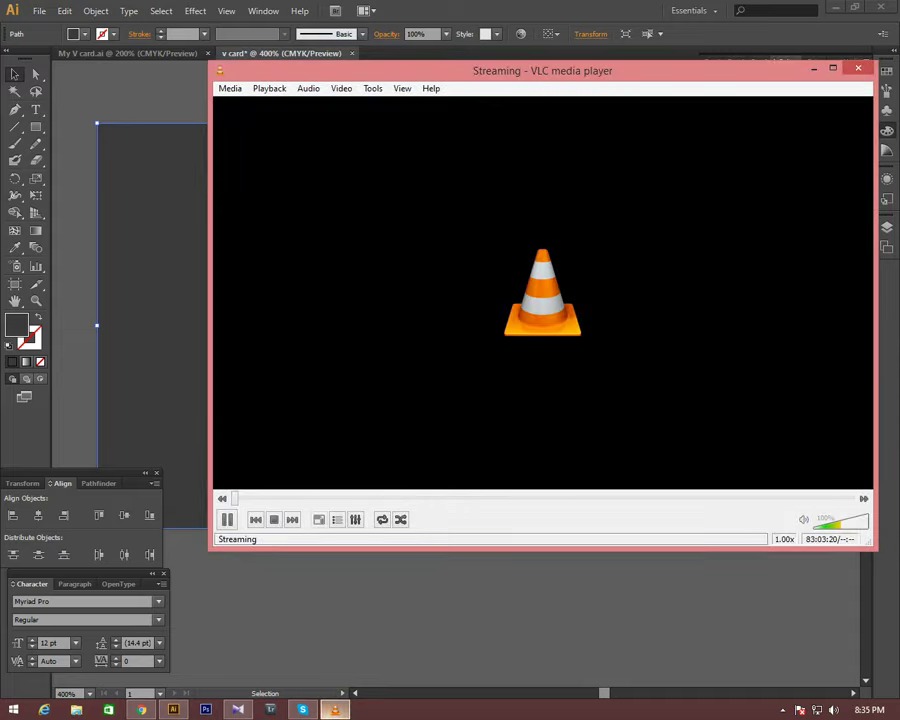
key("alt+Tab")
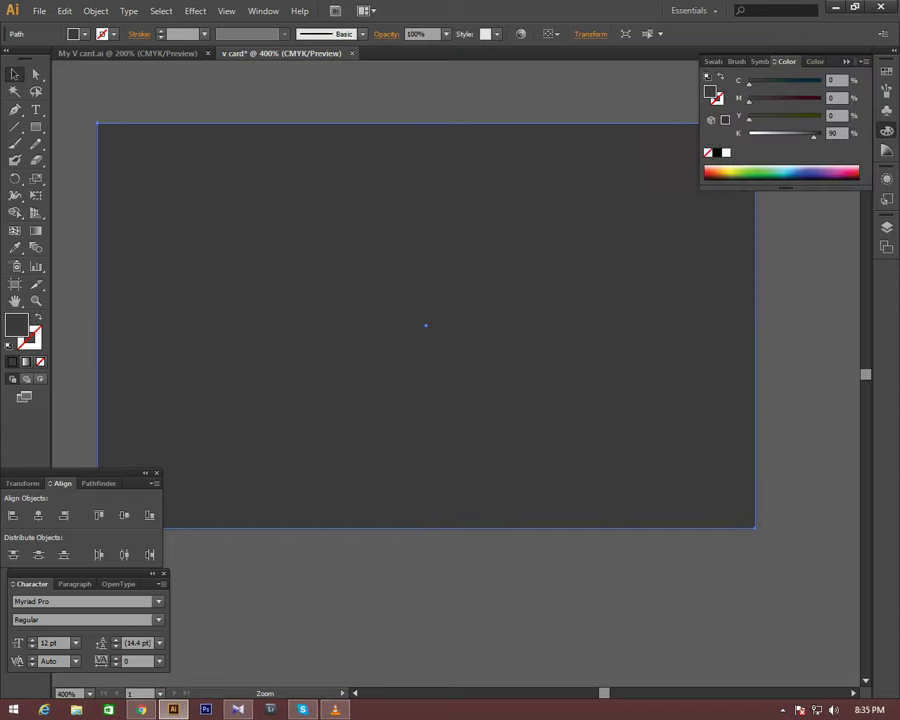
key("ctrl+minus")
key("ctrl+minus")
key("ctrl+plus")
left_click_drag(439, 330, 421, 299)
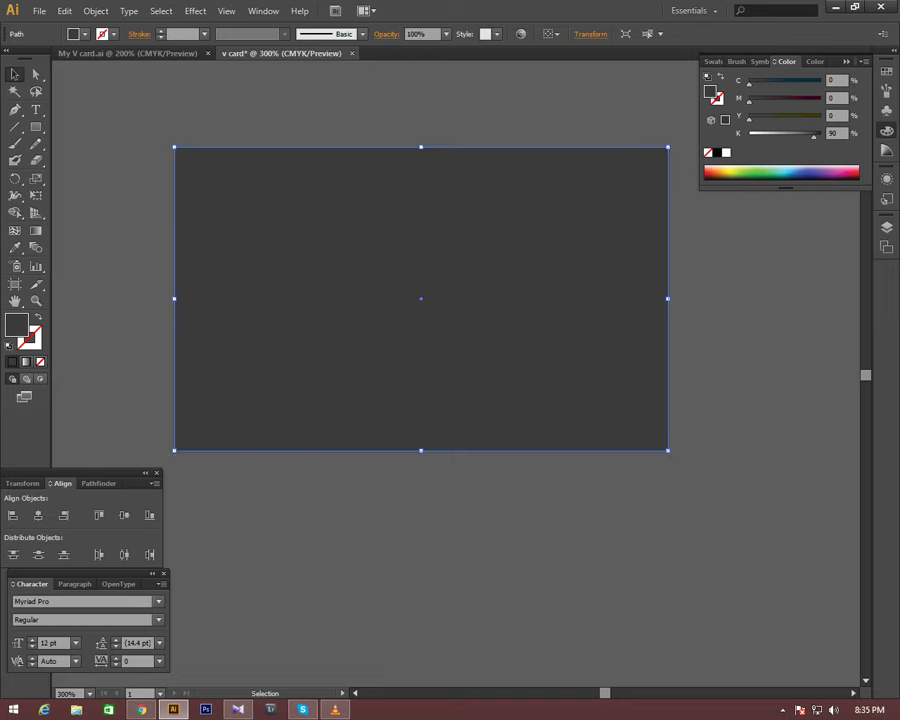
key("ctrl+shift+a")
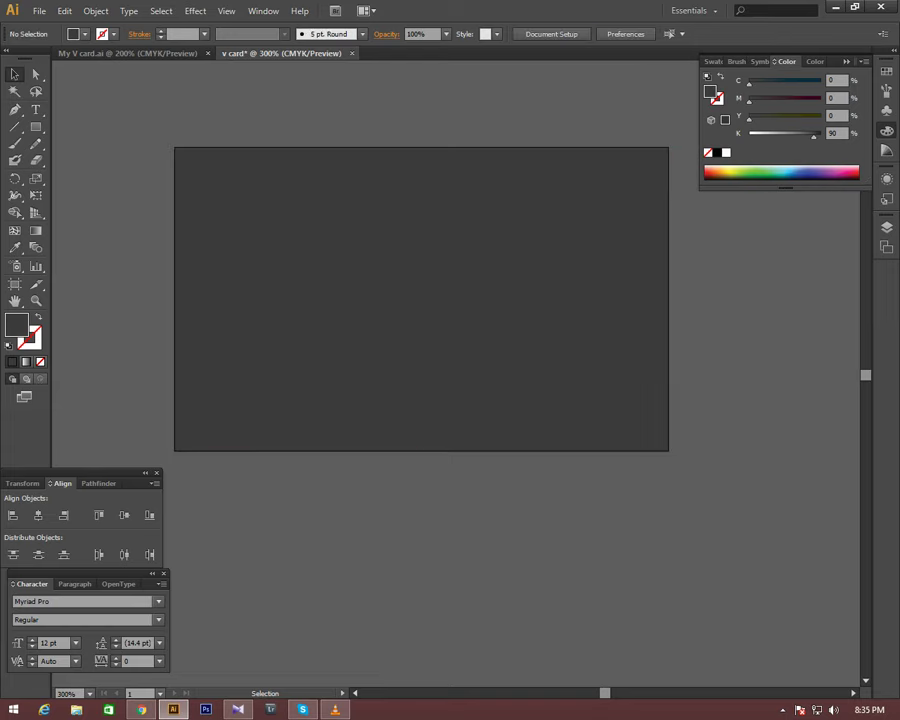
- Paste the earlier card artwork beside the new card
scroll(585, 280, "down", 3)
left_click_drag(585, 280, 629, 219)
key("a")
key("ctrl+v")
left_click_drag(472, 385, 352, 272)
key("ctrl+shift+a")
key("ctrl+equal")
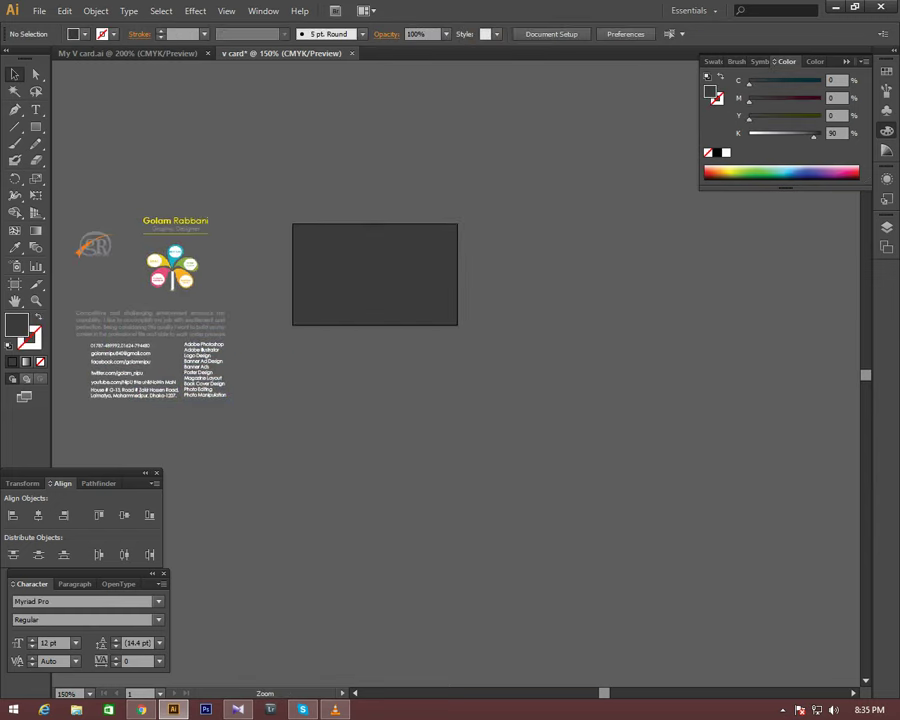
key("ctrl+equal")
key("ctrl+equal")
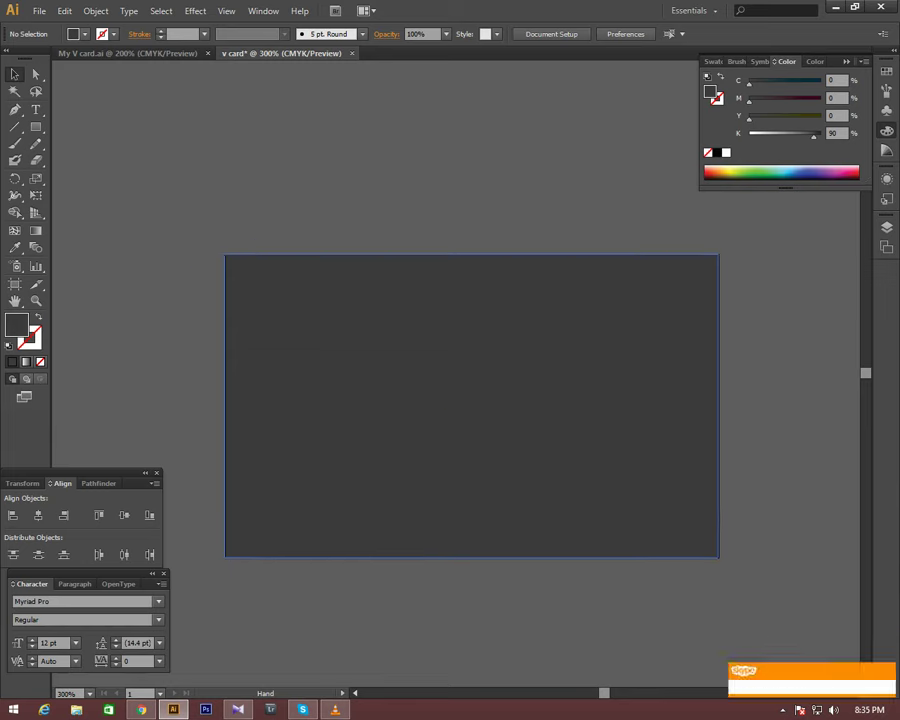
key("ctrl+minus")
- Ungroup the name and title, and move the yellow name to the card's top centre
left_click(270, 290)
left_click_drag(426, 384, 523, 377)
left_click(157, 272)
right_click(157, 273)
left_click(198, 354)
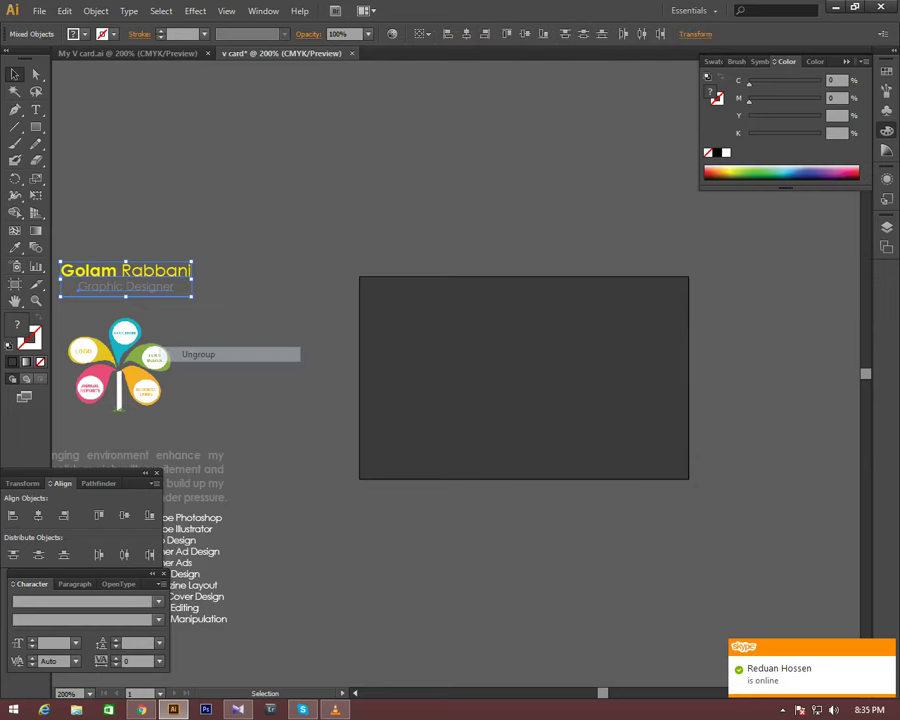
left_click(300, 230)
mouse_move(188, 270)
left_mouse_down()
mouse_move(576, 244)
mouse_move(592, 326)
left_mouse_up()
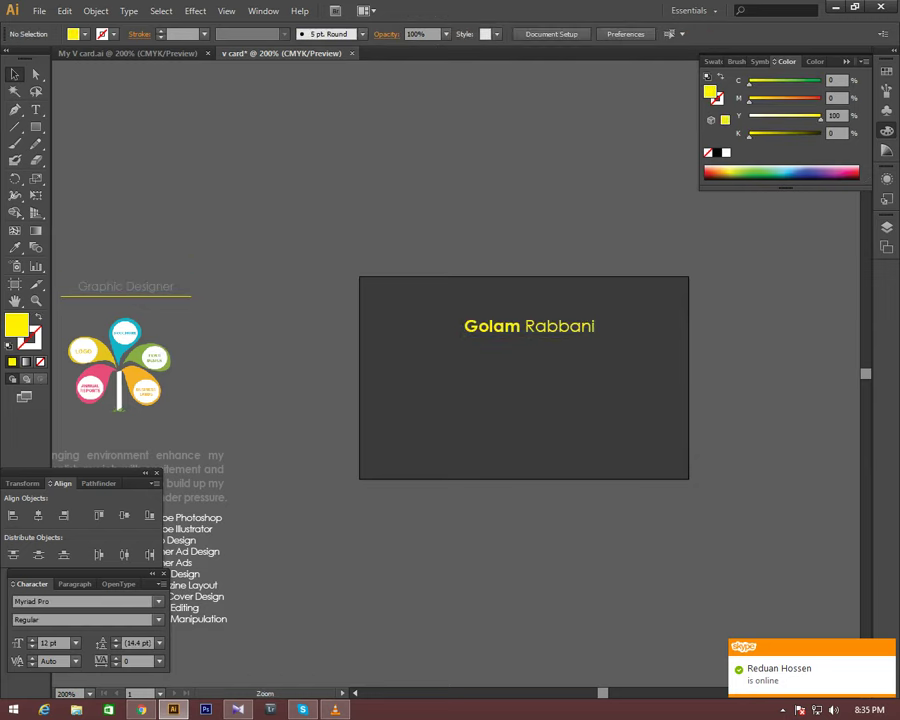
- Place the grey Graphic Designer title just below the name
key("ctrl+plus")
scroll(525, 400, "left", 2)
scroll(525, 400, "left", 3)
left_click_drag(95, 270, 610, 360)
key("ctrl+plus")
key("ctrl+plus")
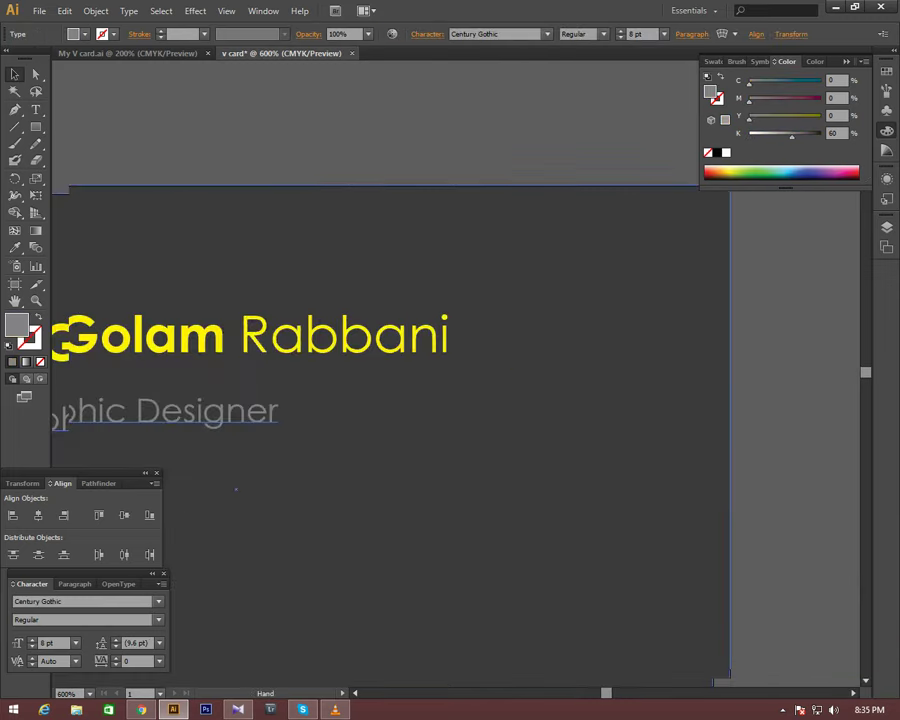
key("ctrl+minus")
key("ctrl+minus")
left_click(355, 366)
mouse_move(447, 337)
left_mouse_down()
mouse_move(510, 318)
mouse_move(500, 306)
left_mouse_up()
mouse_move(398, 366)
left_mouse_down()
mouse_move(800, 366)
mouse_move(508, 330)
left_mouse_up()
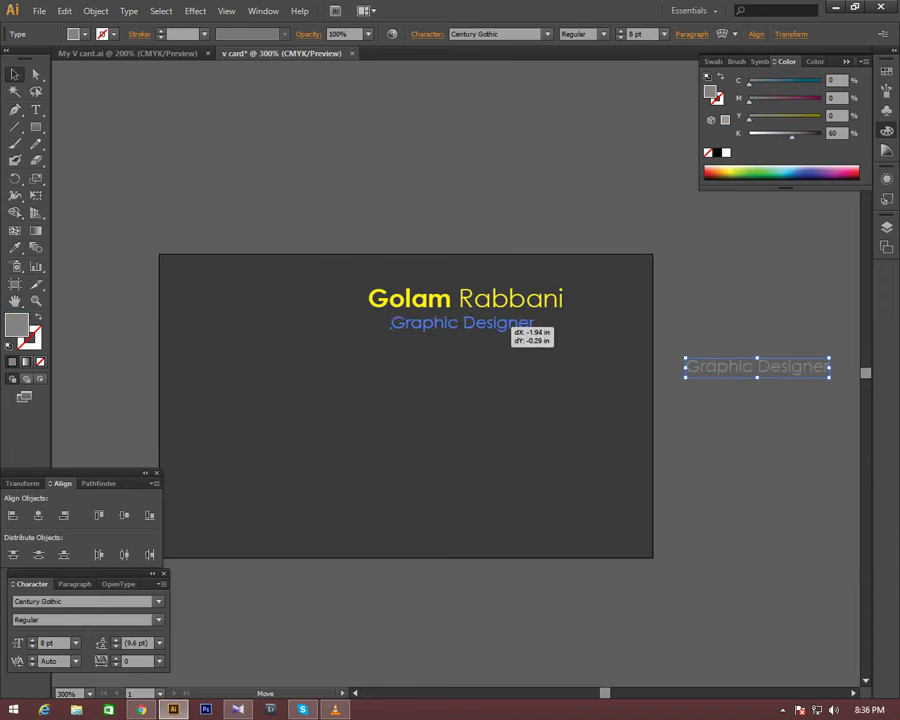
left_click_drag(508, 330, 508, 324)
key("ctrl+shift+a")
key("ctrl+equal")
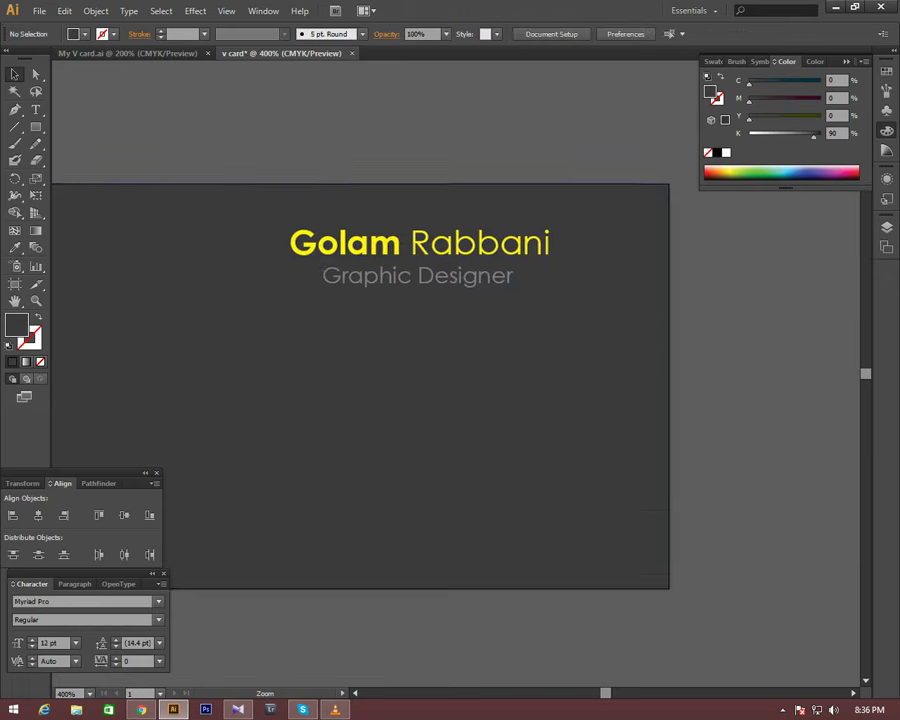
key("ctrl+minus")
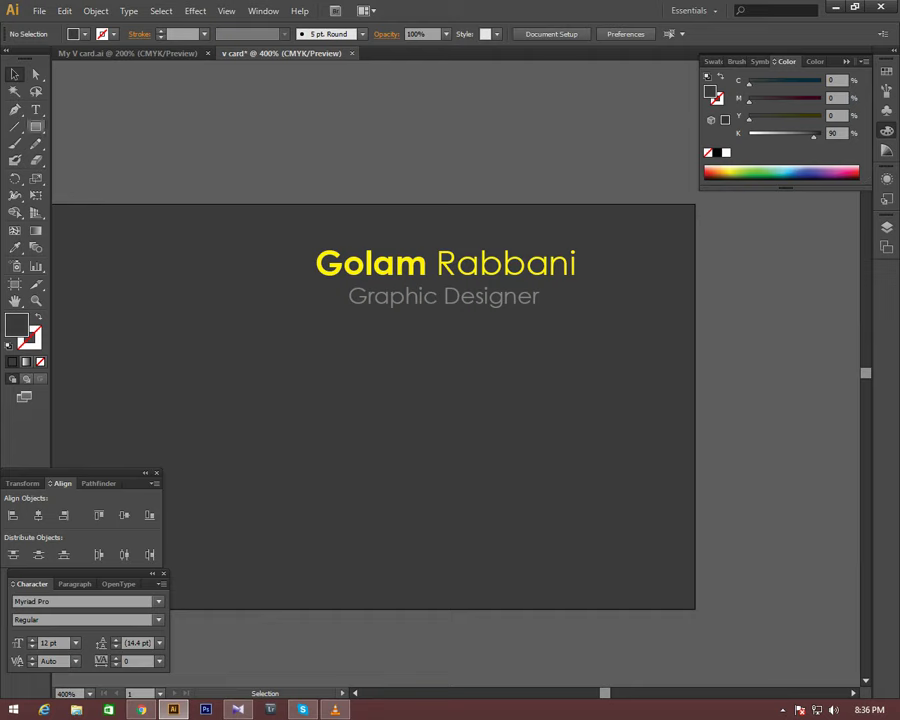
- Draw a thin bar below Graphic Designer and give it the name's yellow
left_click(36, 127)
left_click_drag(297, 322, 572, 329)
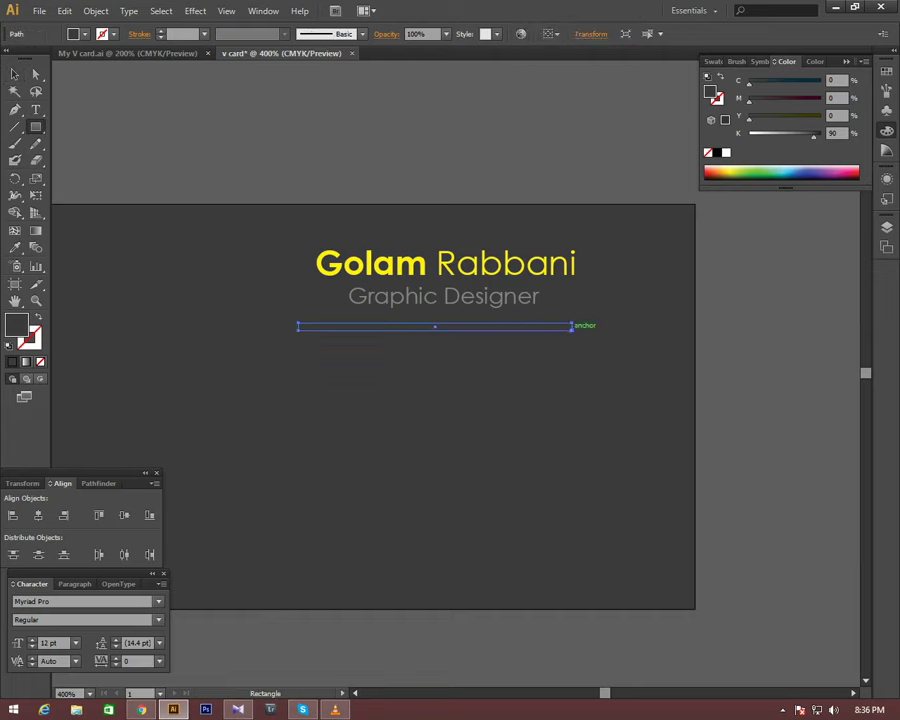
key("v")
key("ctrl+equal")
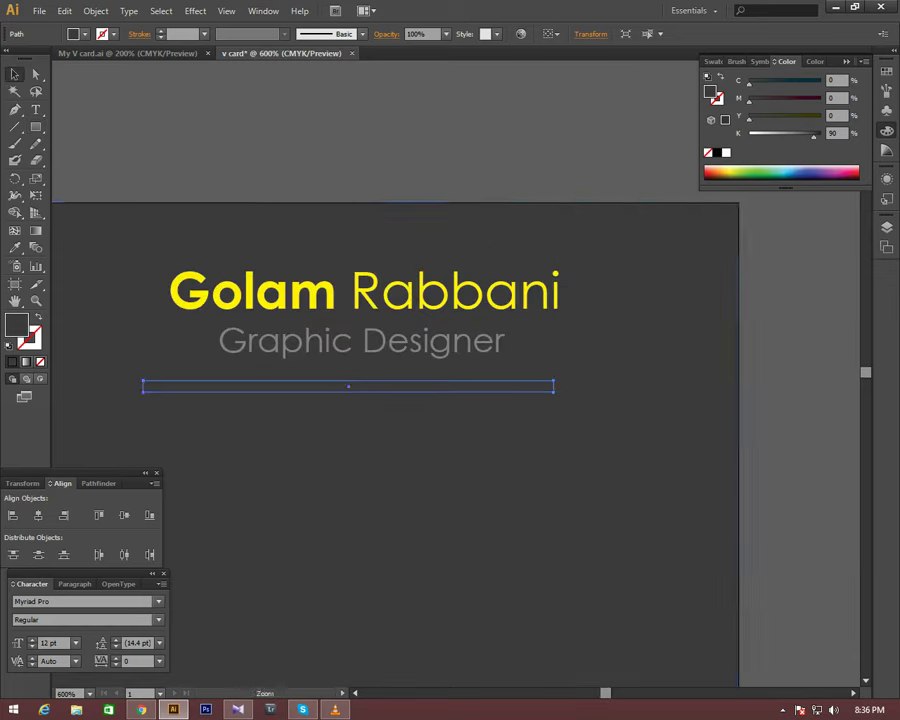
left_click_drag(400, 450, 433, 439)
left_click(15, 247)
left_click(285, 280)
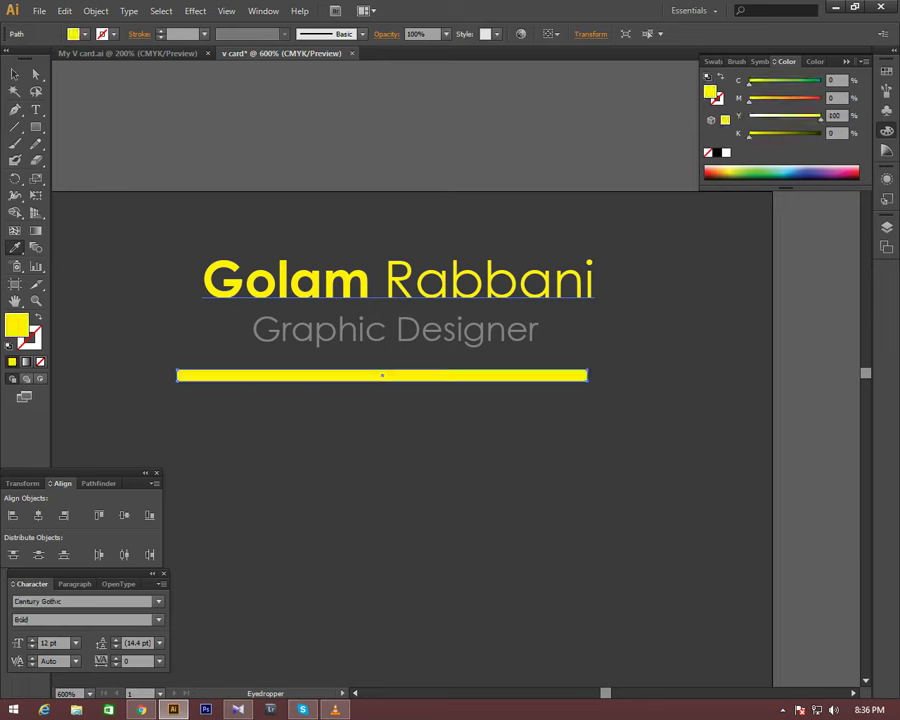
- Thin the yellow line and trim its ends to match the name's width
key("v")
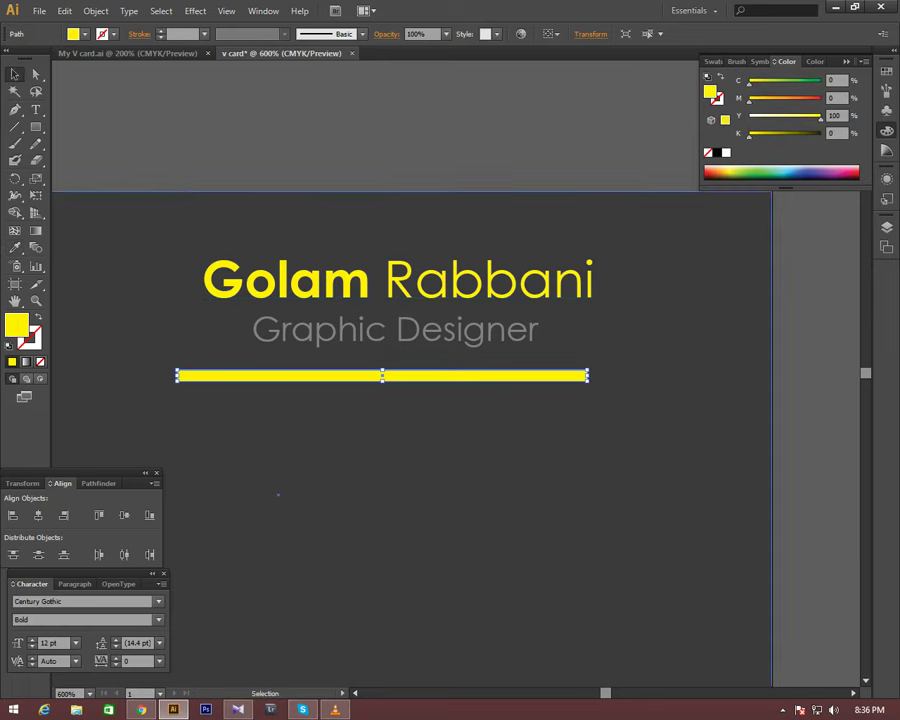
left_click_drag(382, 376, 383, 363)
key("ctrl+plus")
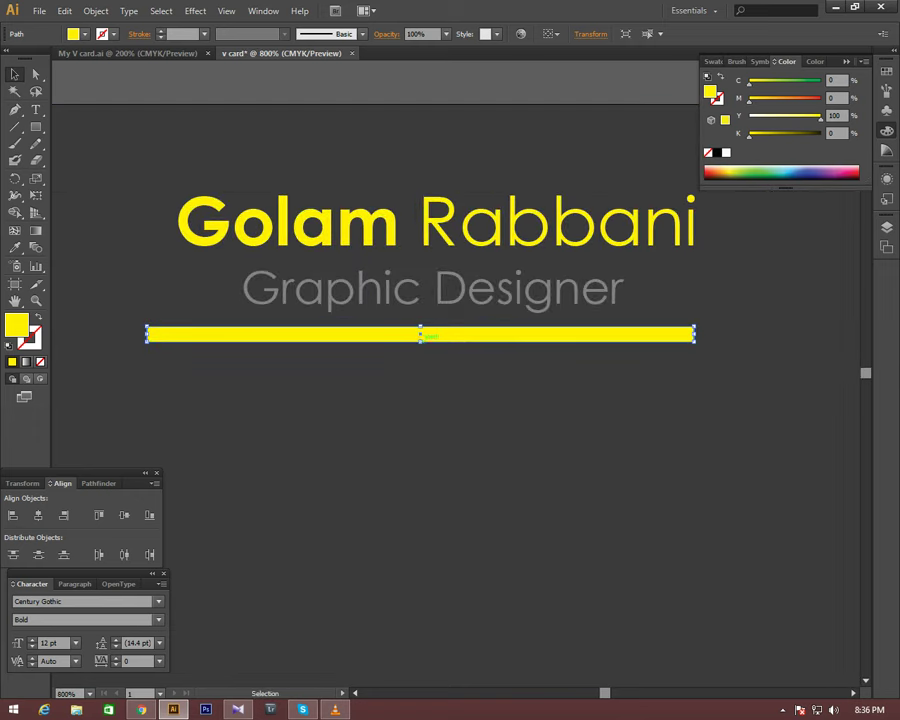
left_click_drag(420, 328, 421, 334)
key("ctrl+minus")
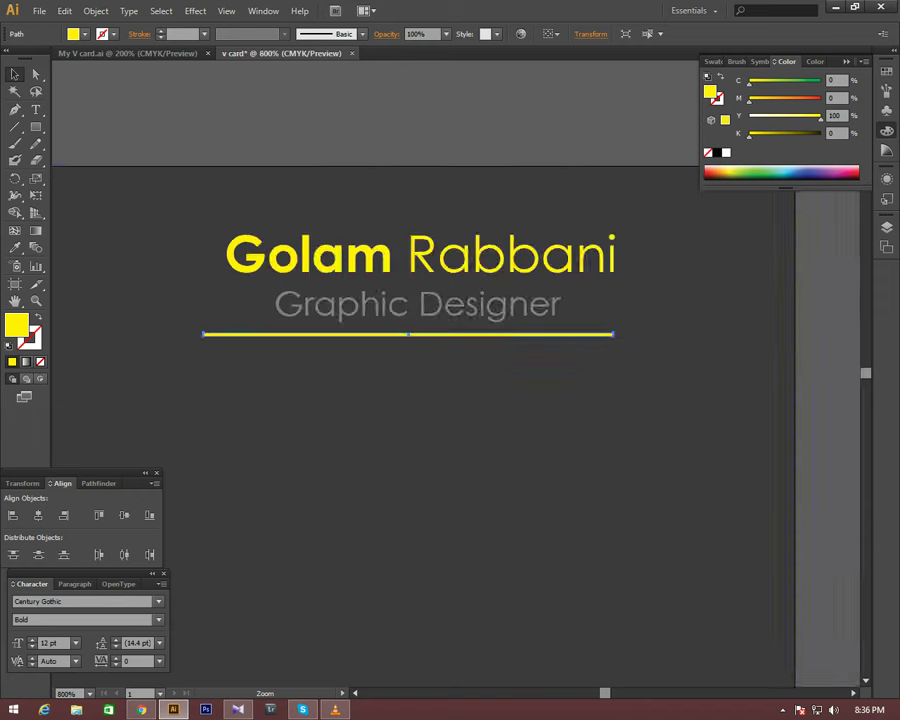
key("ctrl+plus")
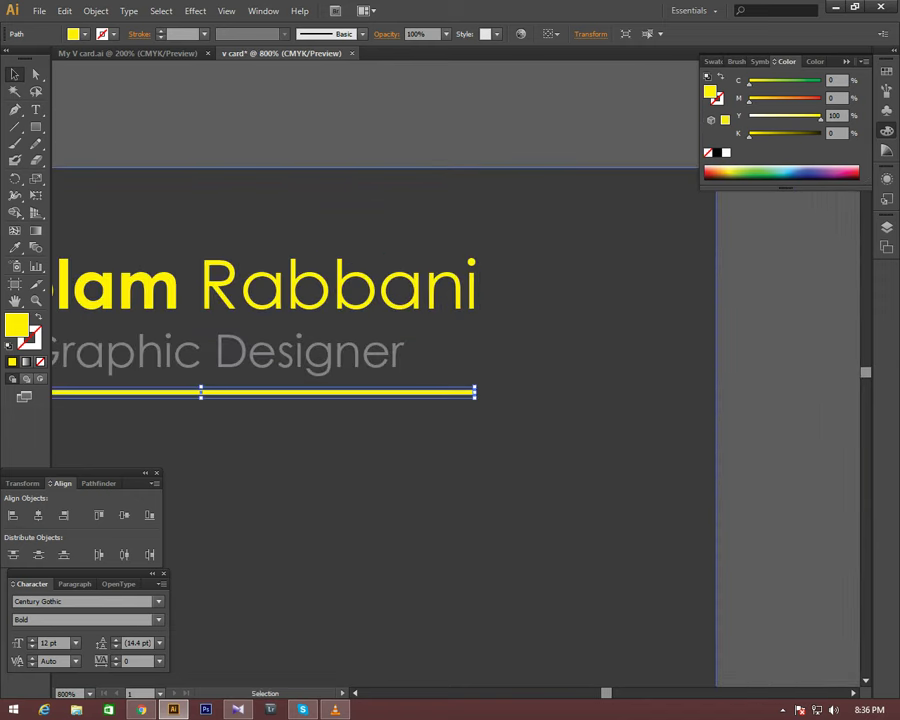
left_click_drag(474, 391, 722, 422)
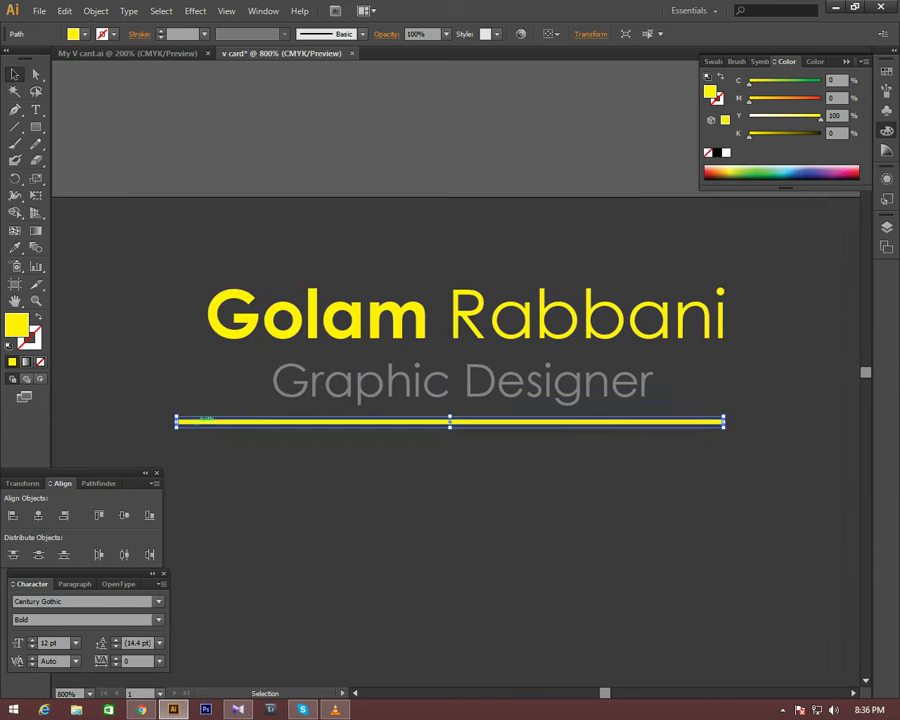
key("ctrl+a")
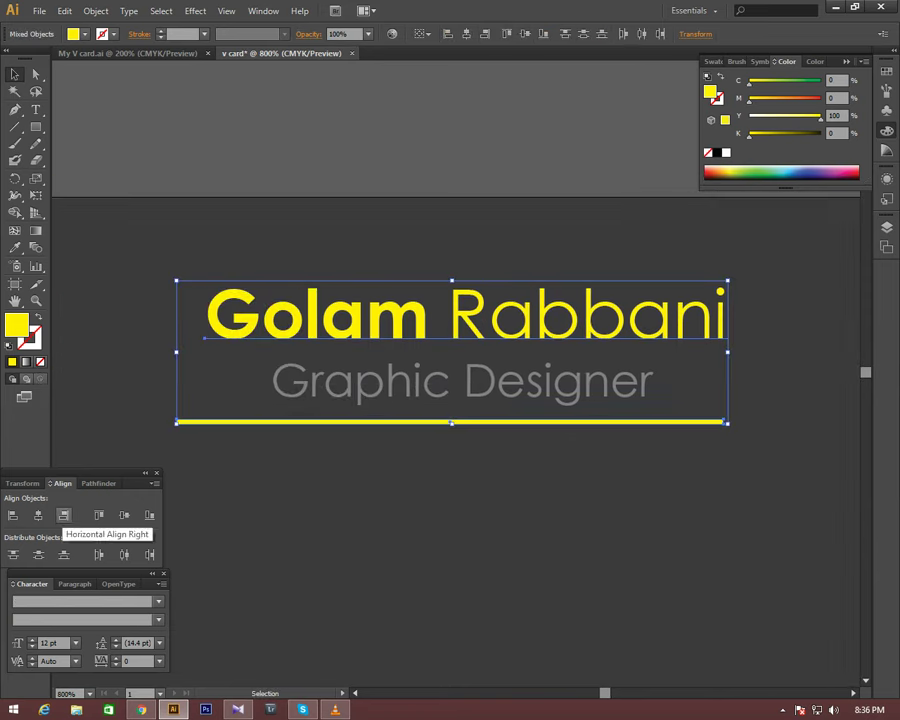
left_click(201, 430)
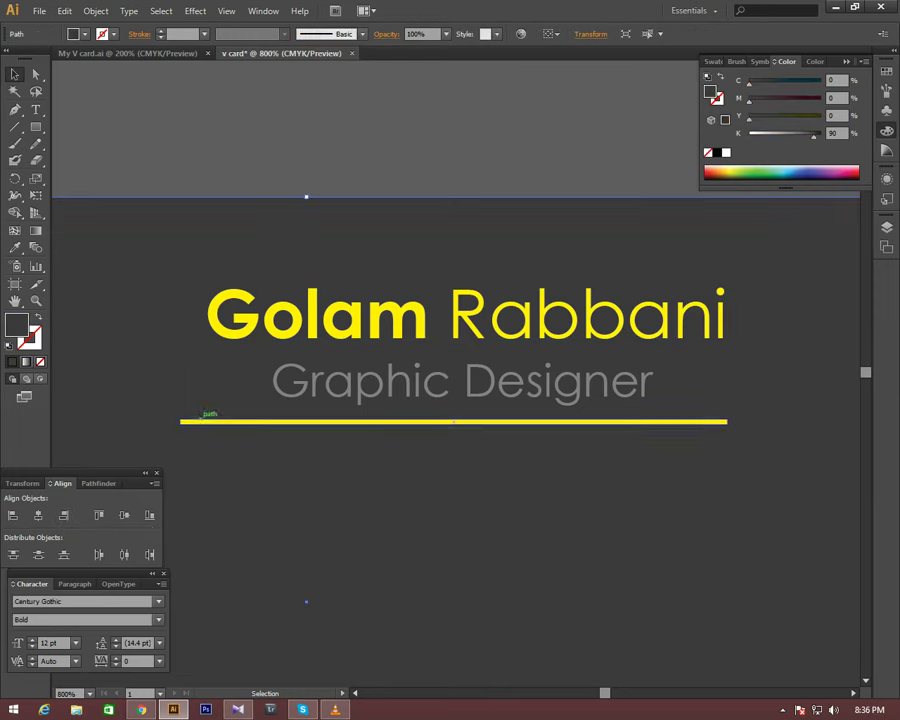
left_click(201, 421)
left_click_drag(181, 421, 205, 421)
- Show rulers and place vertical guides on the card's left and right edges
key("ctrl+minus")
key("ctrl+minus")
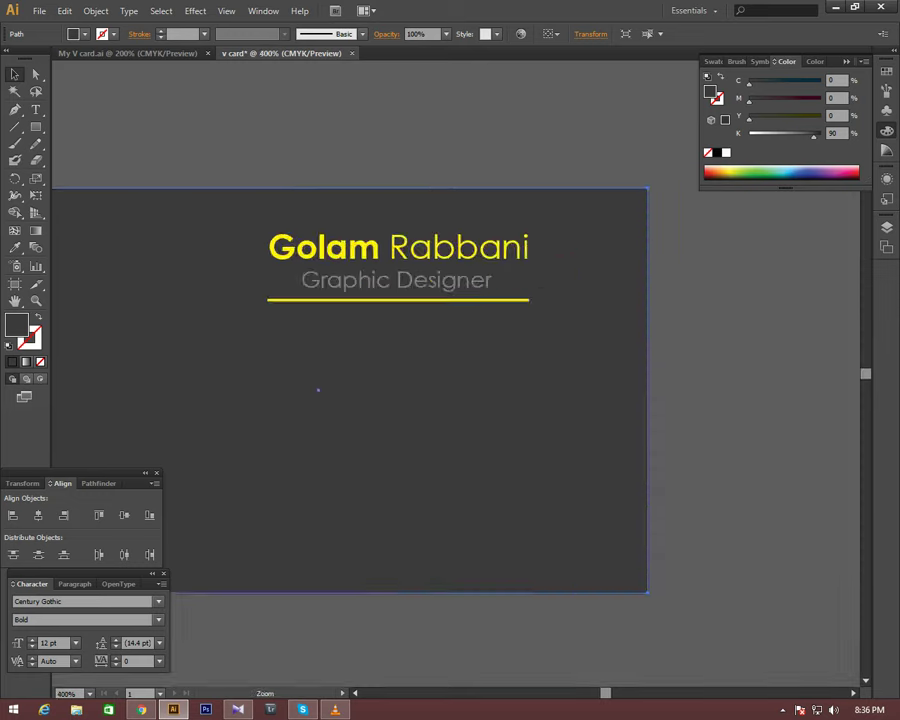
key("ctrl+minus")
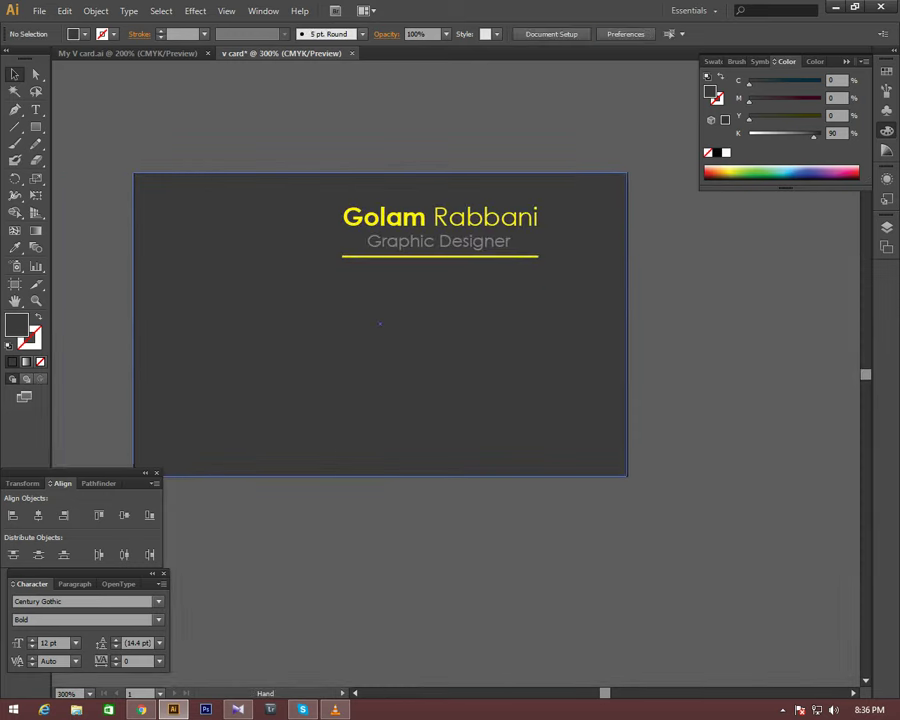
scroll(400, 323, "left", 1)
key("v")
key("ctrl+r")
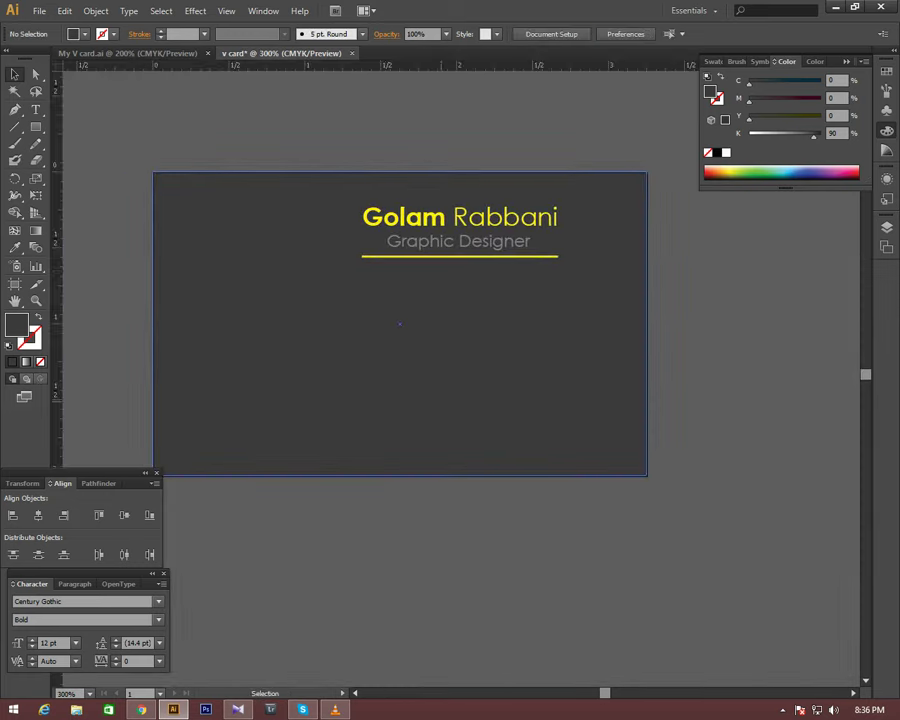
left_click_drag(57, 200, 63, 200)
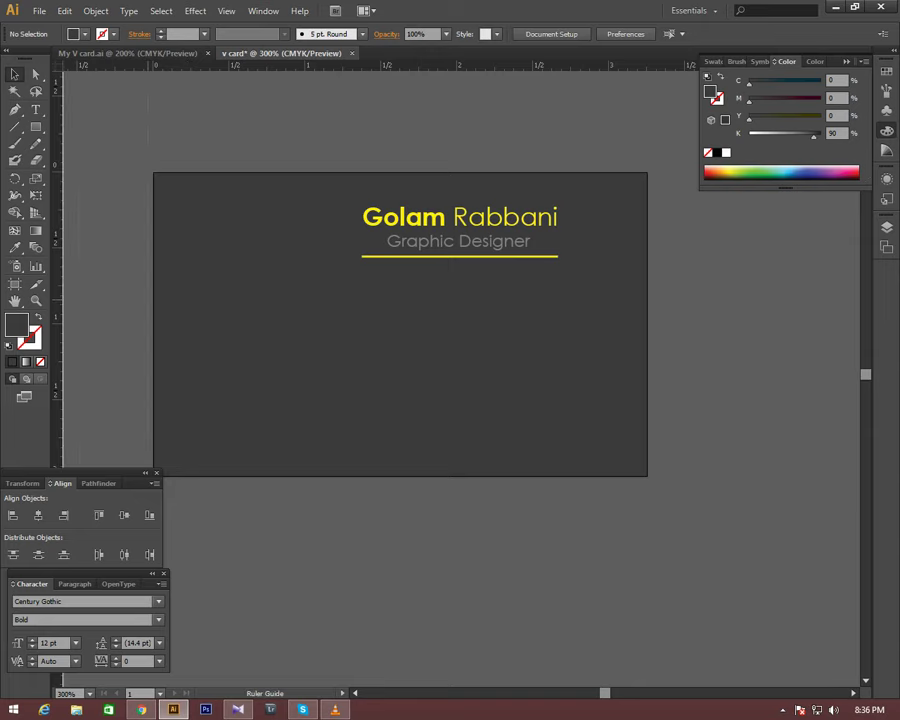
left_click_drag(63, 296, 153, 296)
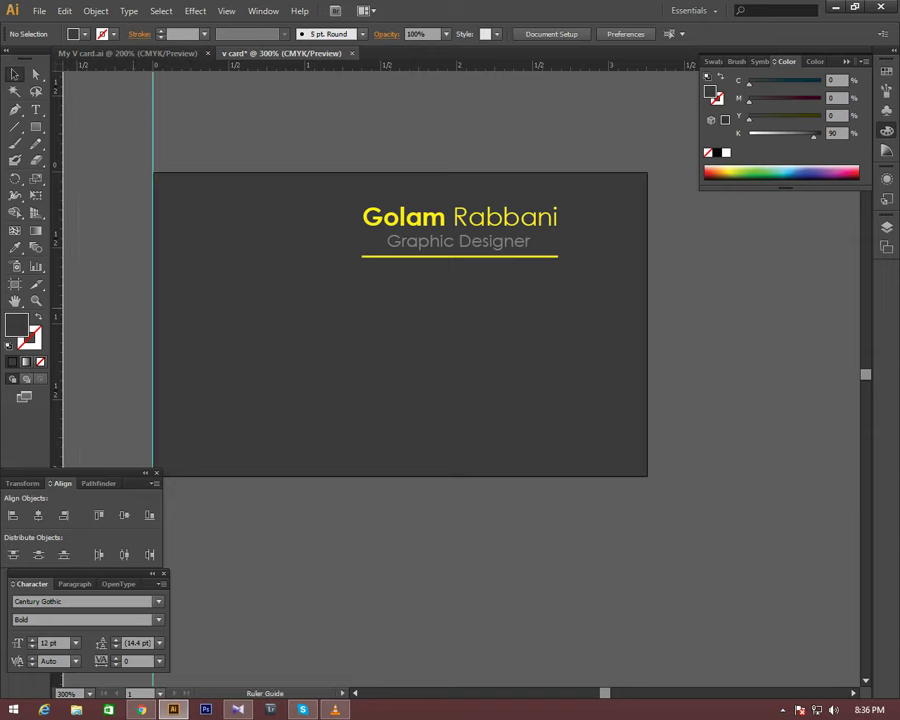
left_click_drag(541, 300, 647, 300)
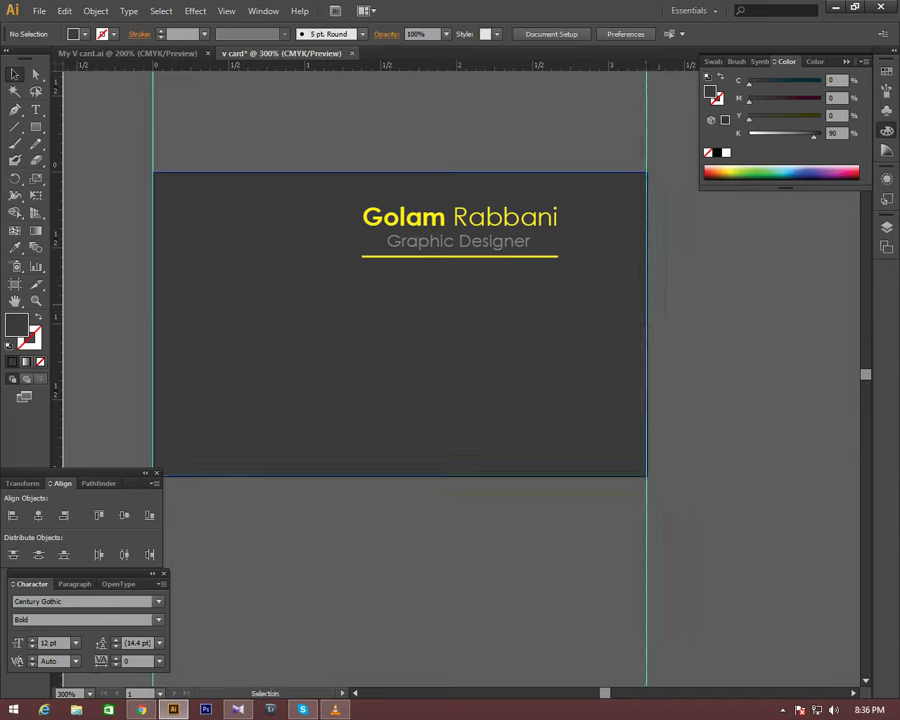
- Add horizontal guides on the card's top and bottom edges, then select the dark background
key("z")
left_click(685, 180)
key("ctrl+minus")
key("ctrl+minus")
key("ctrl+minus")
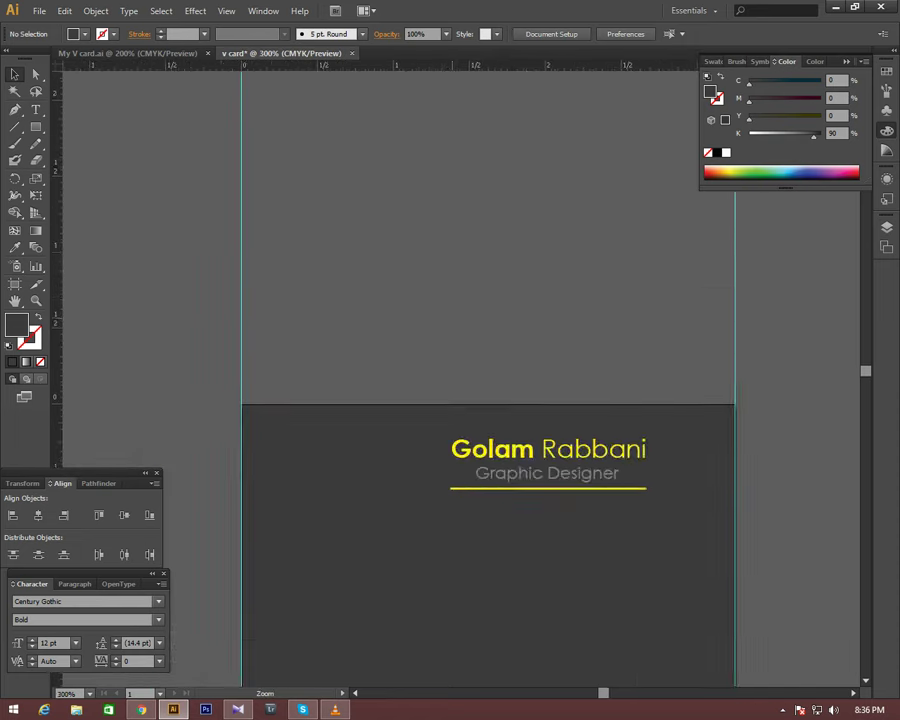
key("ctrl+minus")
key("ctrl+minus")
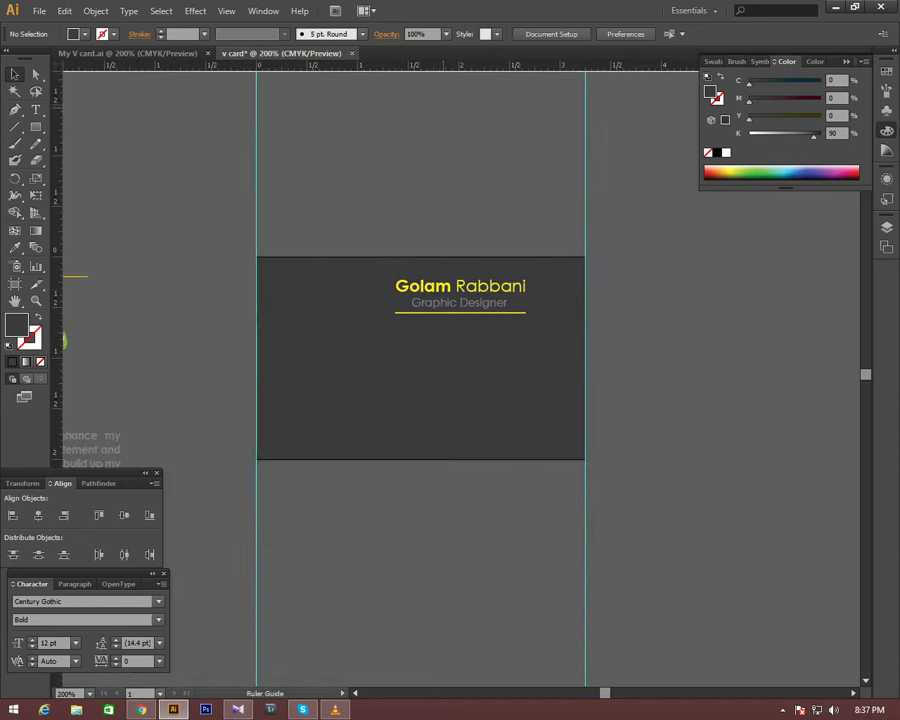
left_click_drag(455, 240, 450, 257)
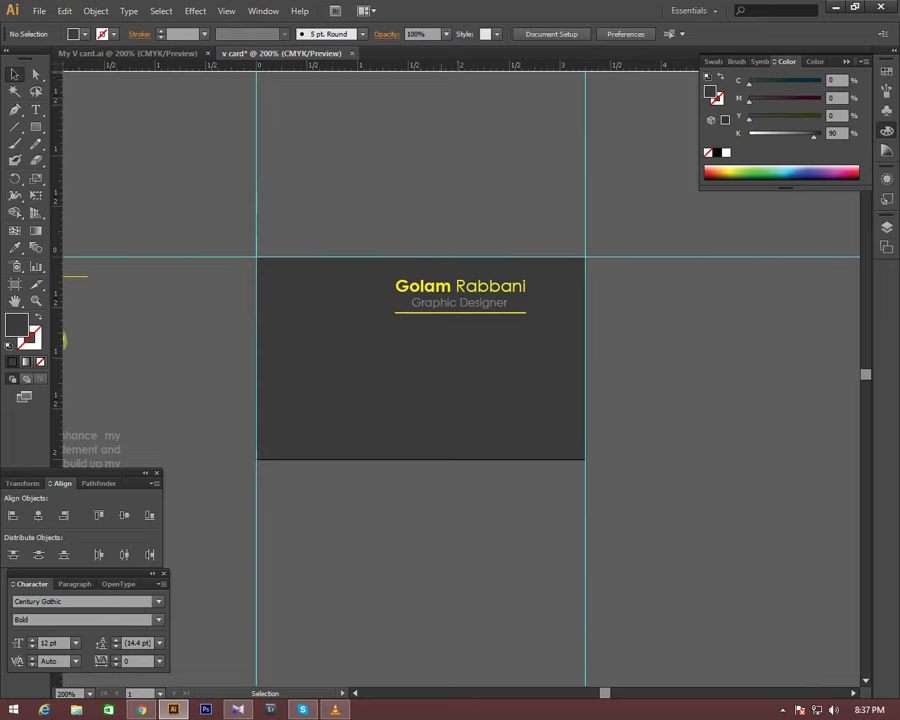
left_click_drag(446, 426, 446, 460)
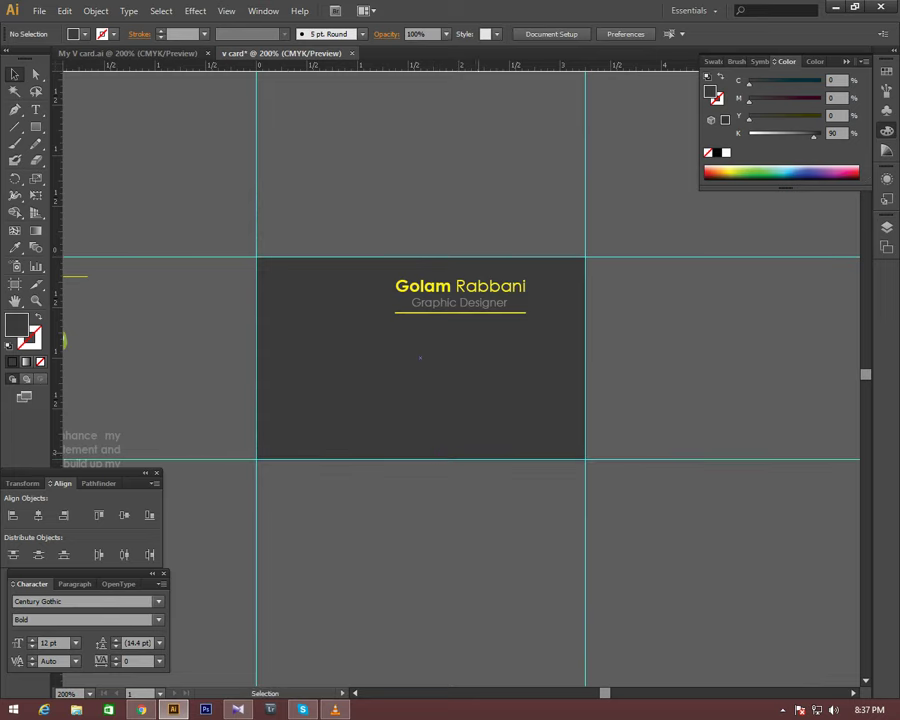
key("ctrl+plus")
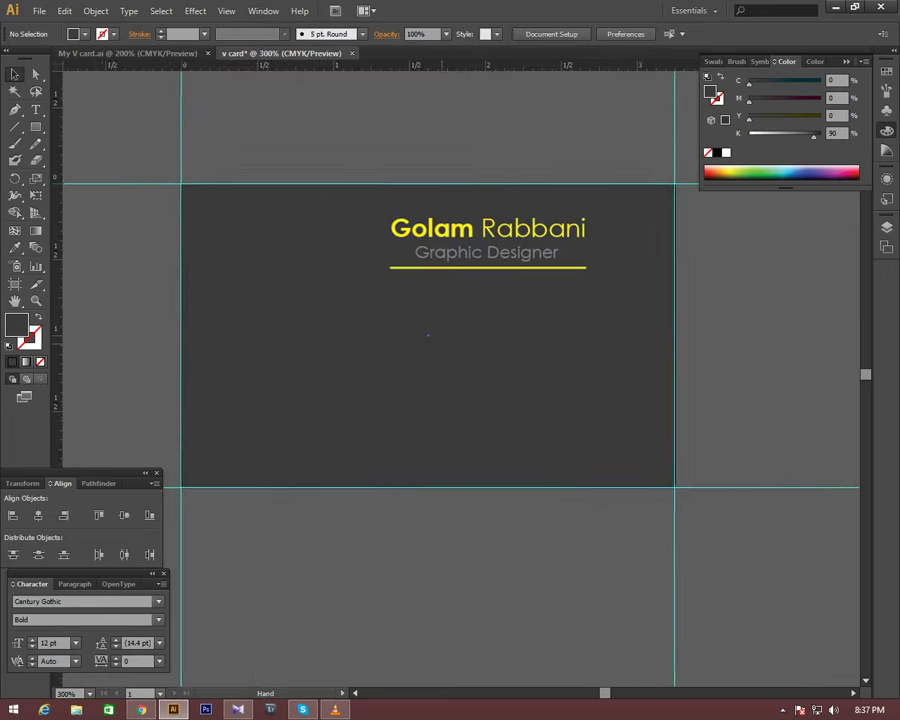
left_click_drag(428, 335, 441, 324)
left_click(440, 380)
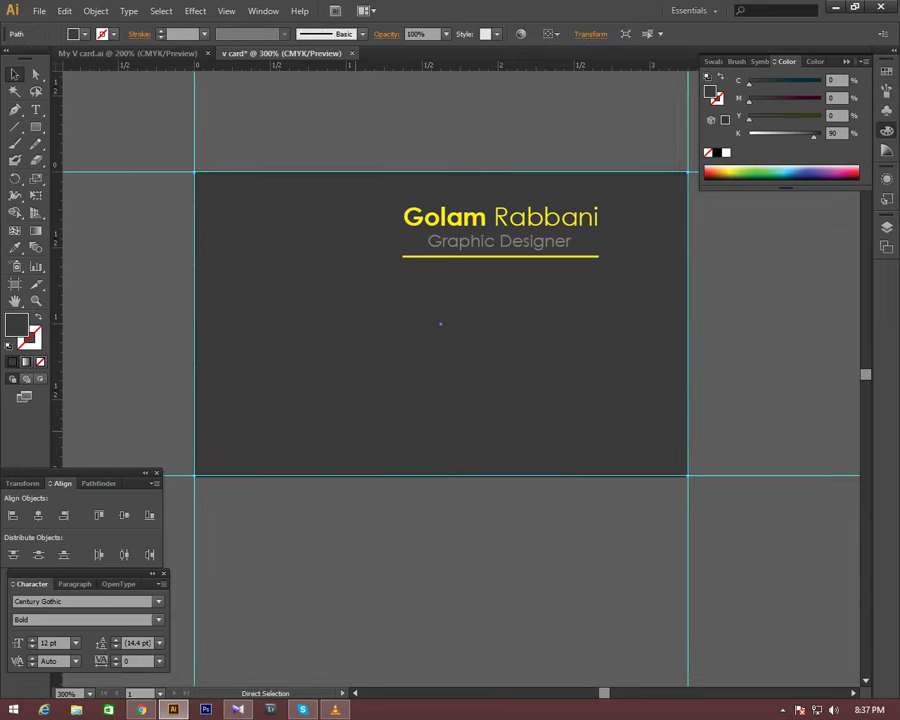
- Narrow the rectangle into a left panel about 0.912 in wide
key("v")
left_click_drag(687, 324, 317, 336)
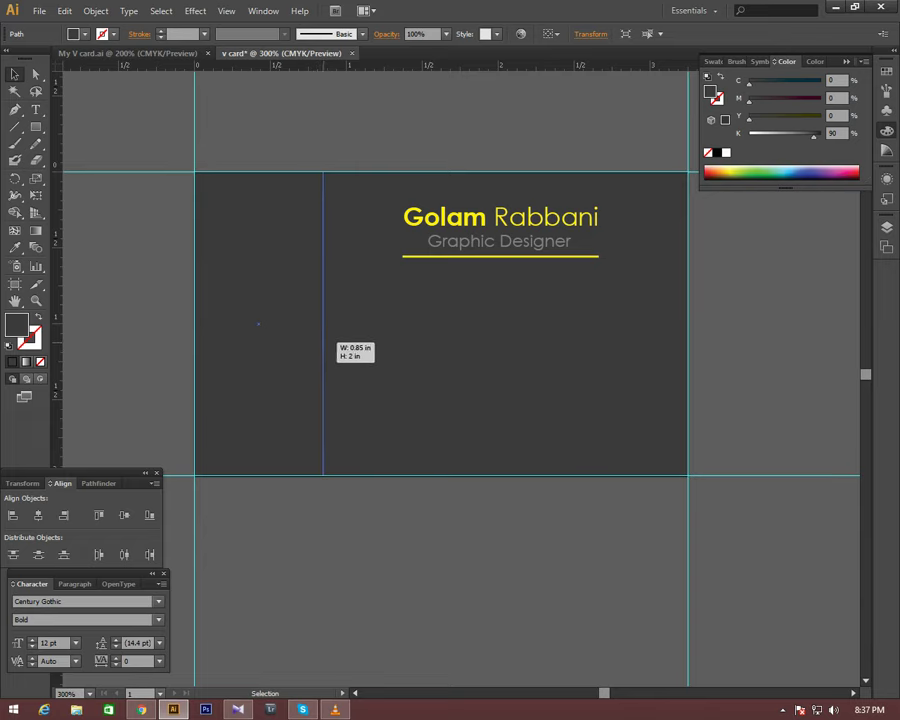
left_click_drag(317, 336, 325, 336)
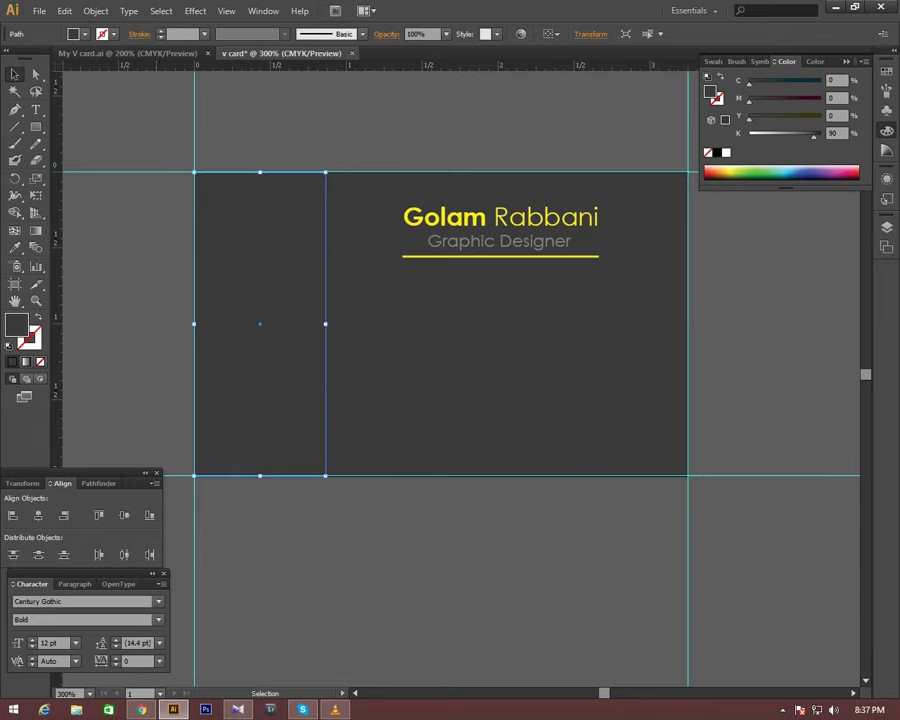
key("shift+F8")
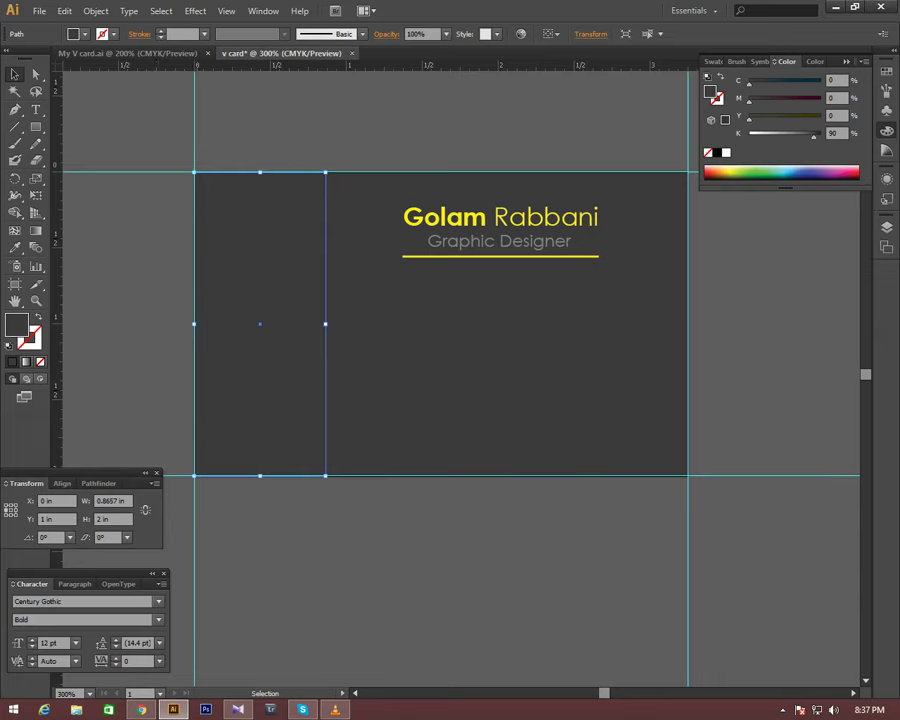
left_click_drag(326, 322, 332, 323)
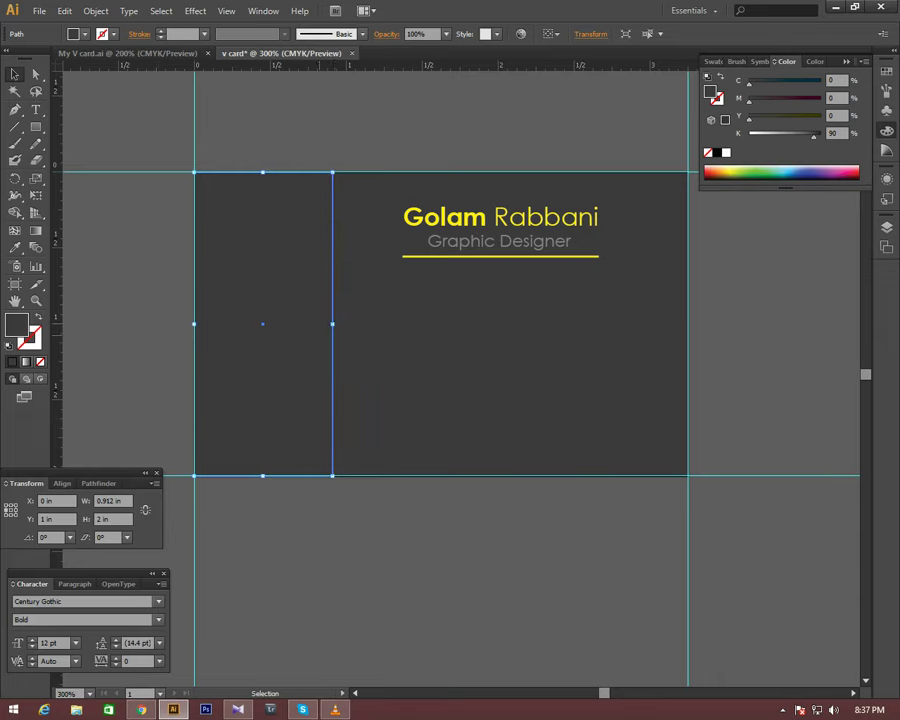
- Fill the left panel yellow and squash the dark background into a 3.25 × 0.1667 in bottom strip
mouse_move(813, 133)
left_mouse_down()
mouse_move(749, 133)
mouse_move(820, 116)
left_mouse_up()
mouse_move(749, 98)
left_mouse_down()
mouse_move(793, 98)
mouse_move(749, 98)
mouse_move(783, 81)
mouse_move(820, 81)
mouse_move(749, 81)
left_mouse_up()
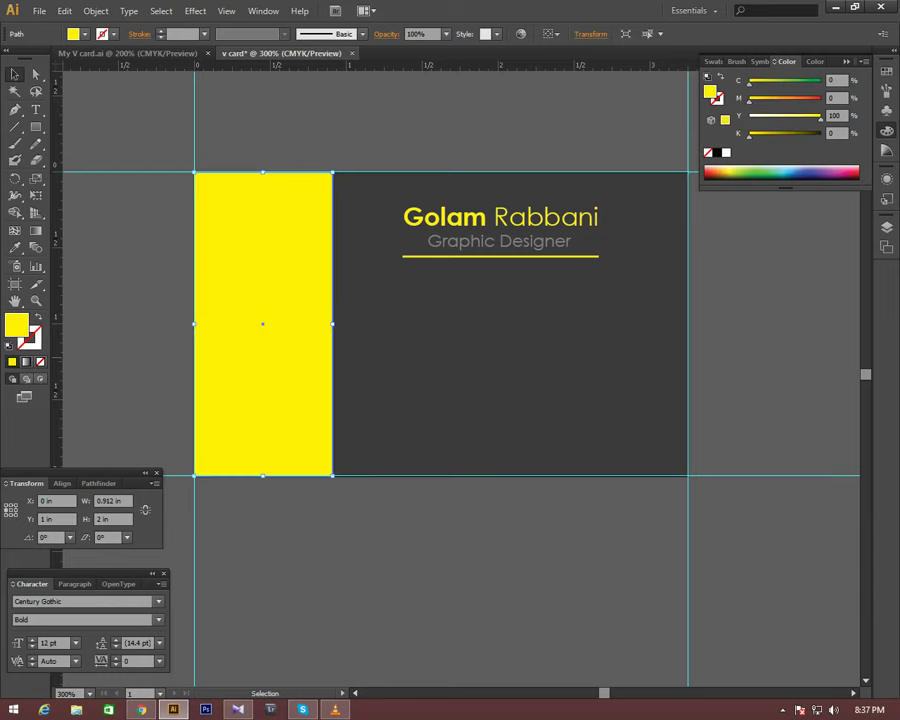
left_click(440, 323)
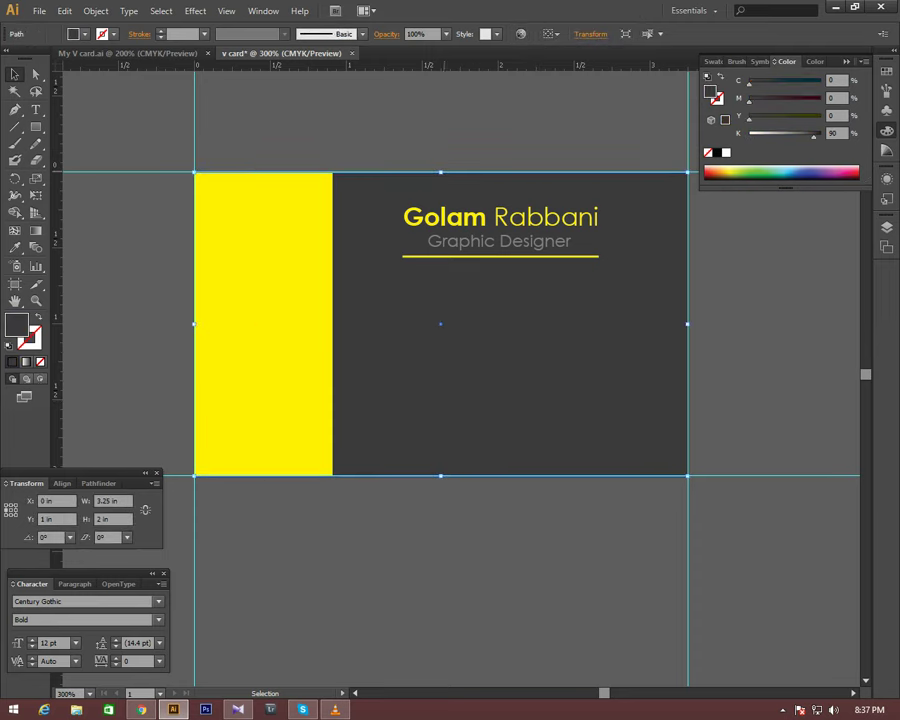
left_click_drag(440, 172, 440, 449)
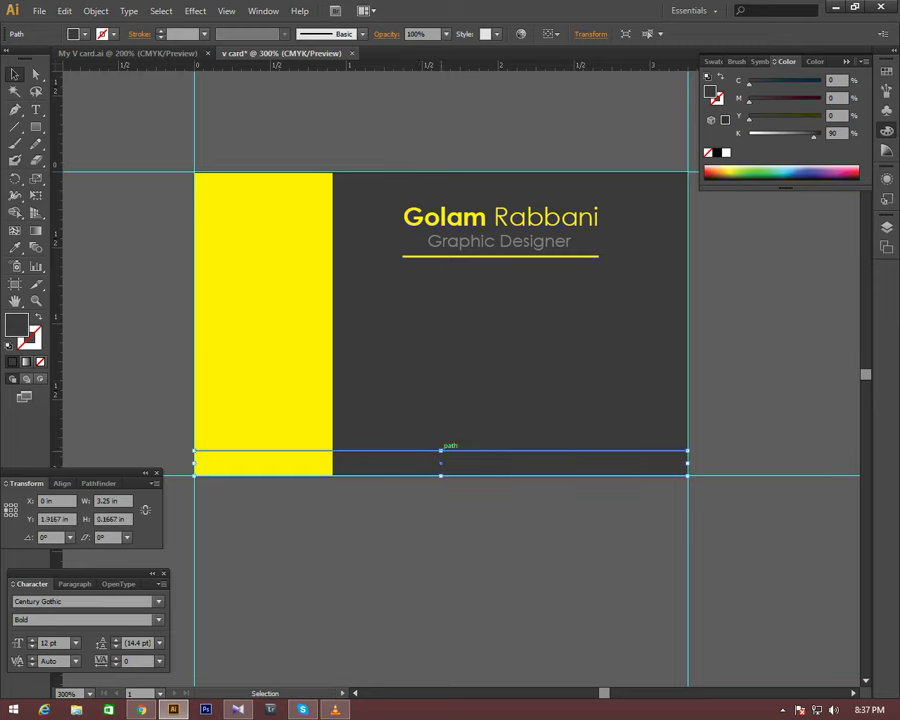
- Make the rectangle copy a 0.2 in strip along the card bottom and eyedropper the panel's yellow into it
left_click_drag(440, 450, 440, 446)
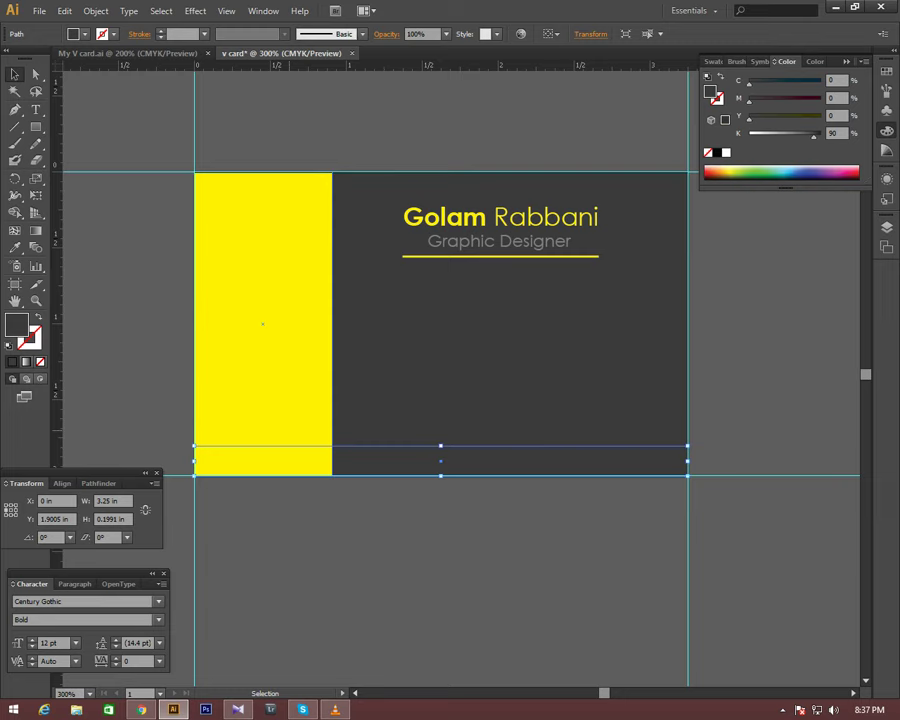
left_click(263, 321)
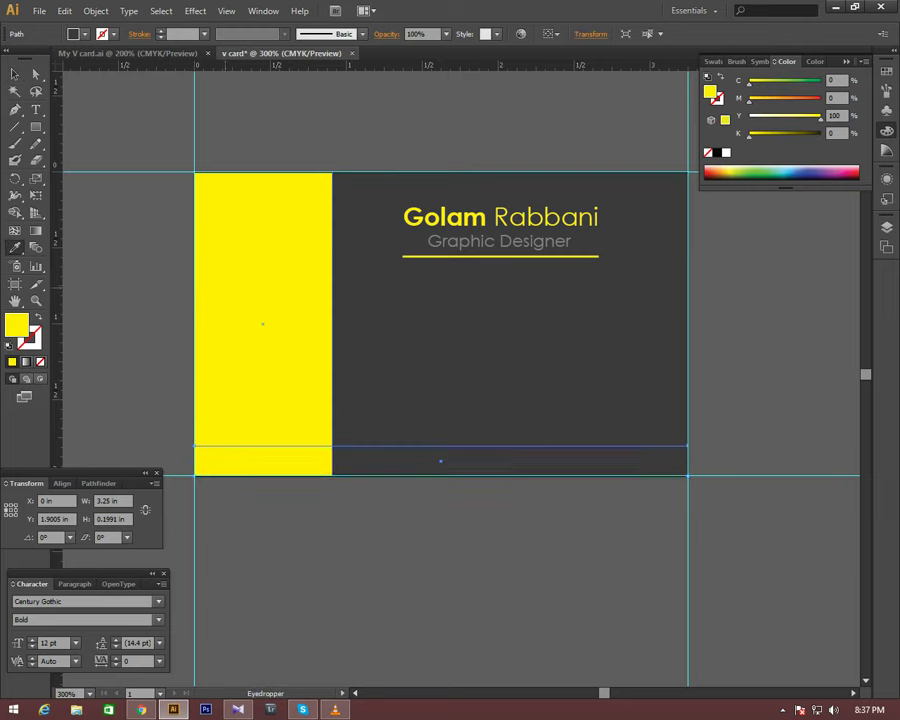
key("i")
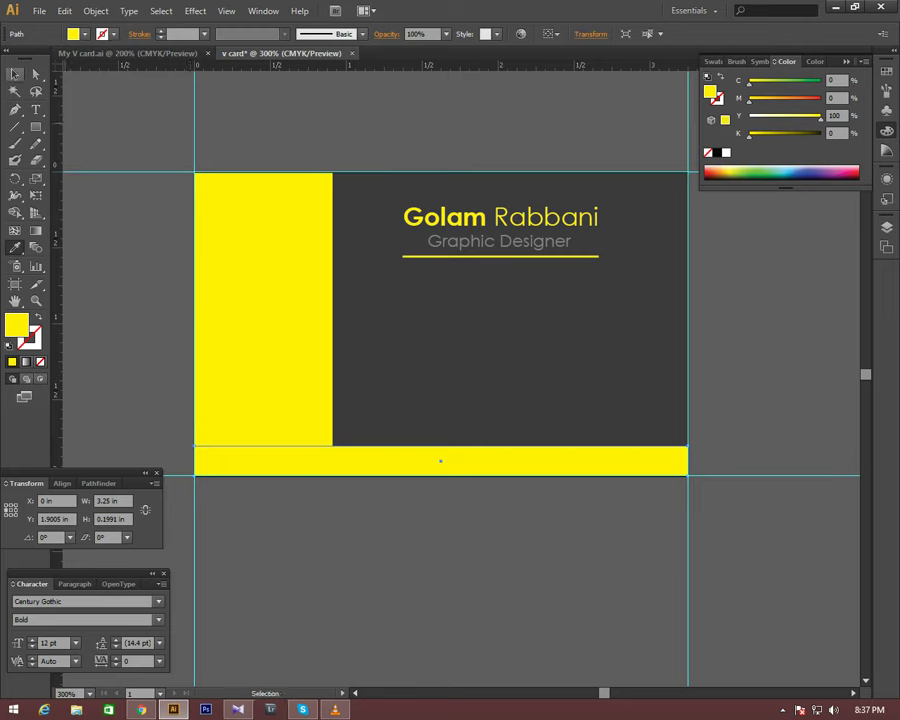
- Start the yellow strip at the left panel and raise the panel's bottom above the strip
left_click(16, 75)
left_click_drag(194, 461, 333, 461)
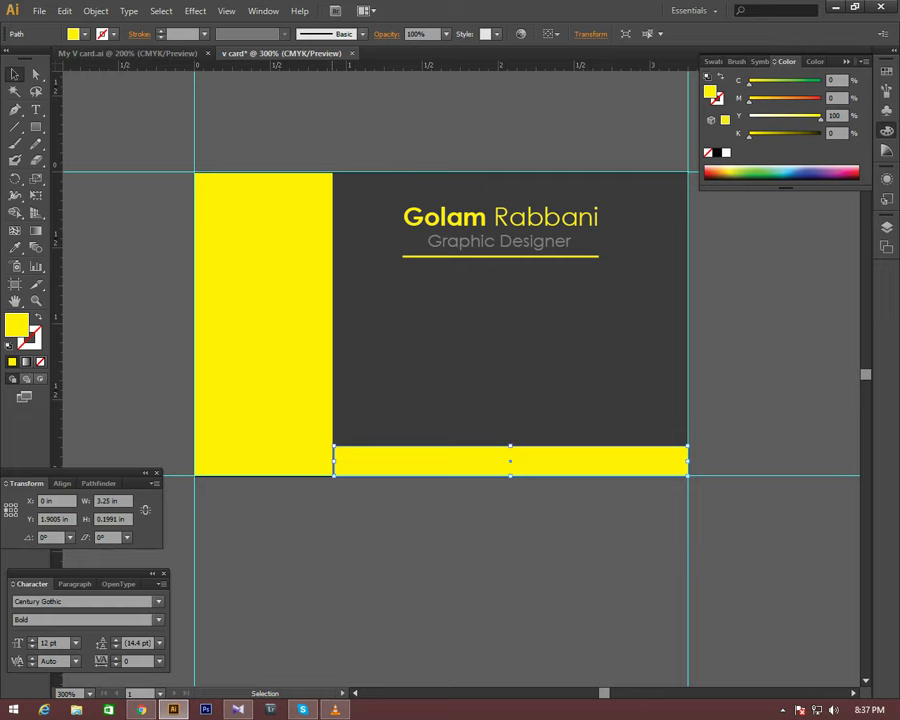
left_click(234, 326)
mouse_move(262, 475)
left_mouse_down()
mouse_move(262, 446)
mouse_move(370, 475)
left_mouse_up()
key("ctrl+shift+a")
- Close the gap so the bottom strip meets the left panel exactly
left_click(450, 380)
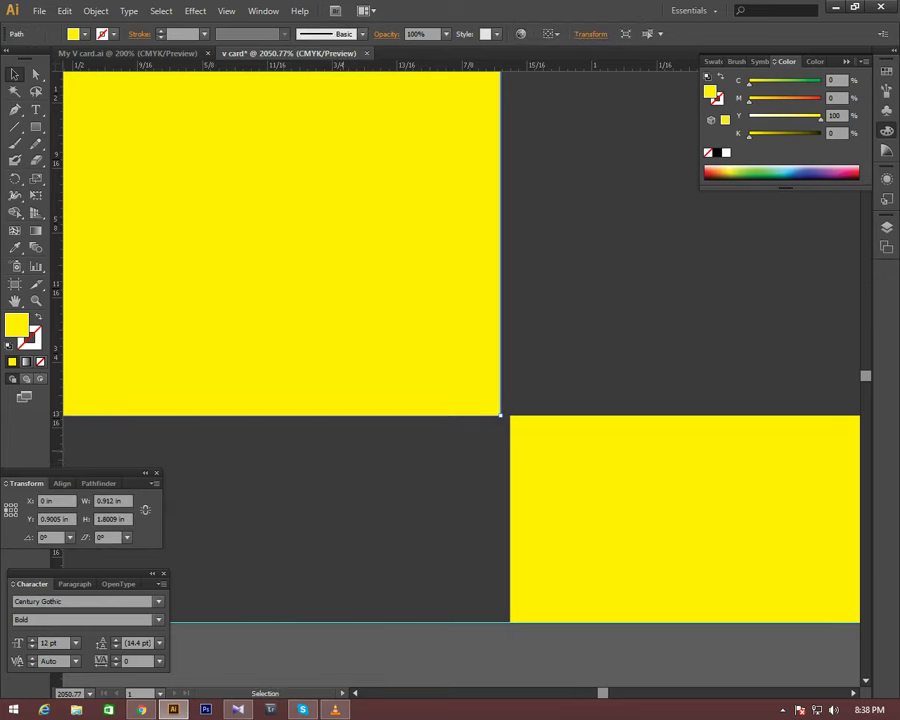
left_click(512, 520)
left_click_drag(510, 517, 500, 517)
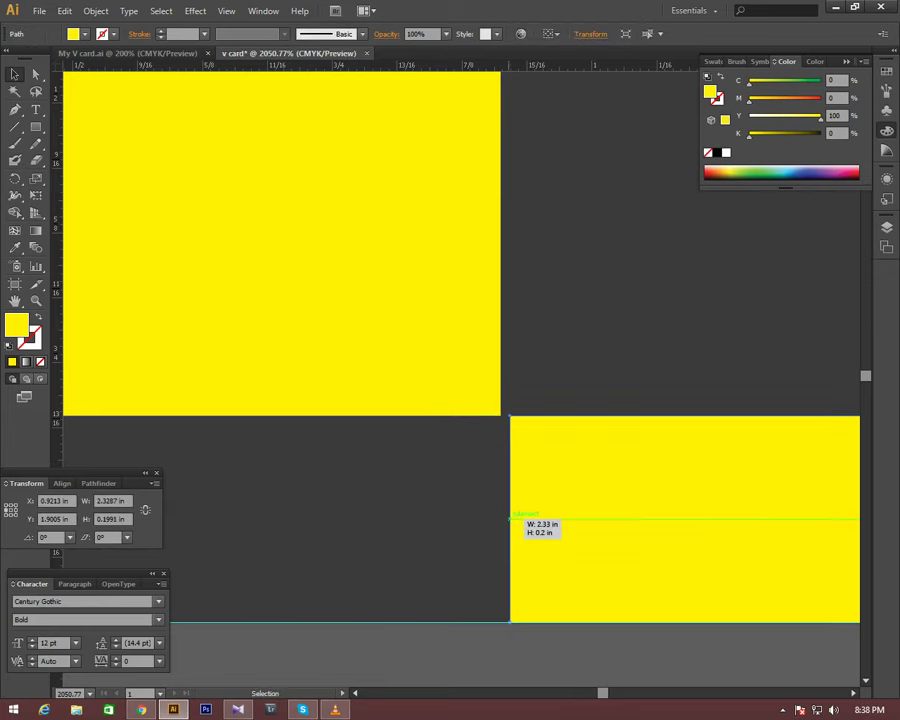
scroll(537, 189, "down", 3)
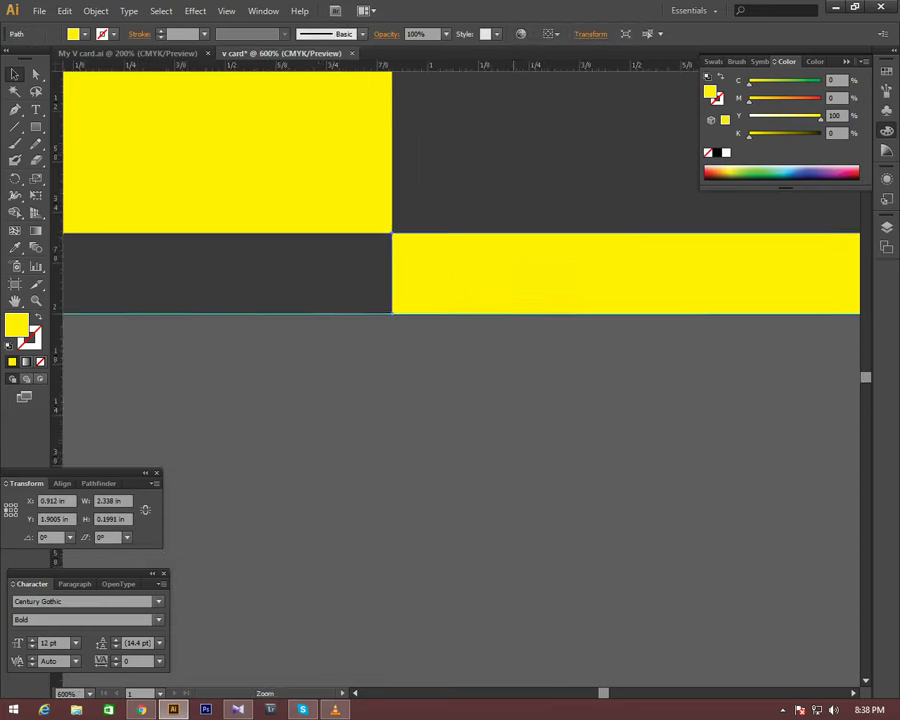
scroll(537, 189, "down", 3)
scroll(438, 229, "down", 2)
scroll(378, 330, "up", 1)
left_click_drag(394, 305, 434, 305)
scroll(416, 290, "up", 1)
mouse_move(530, 437)
left_mouse_down()
mouse_move(487, 437)
mouse_move(568, 423)
mouse_move(535, 427)
left_mouse_up()
scroll(487, 437, "down", 1)
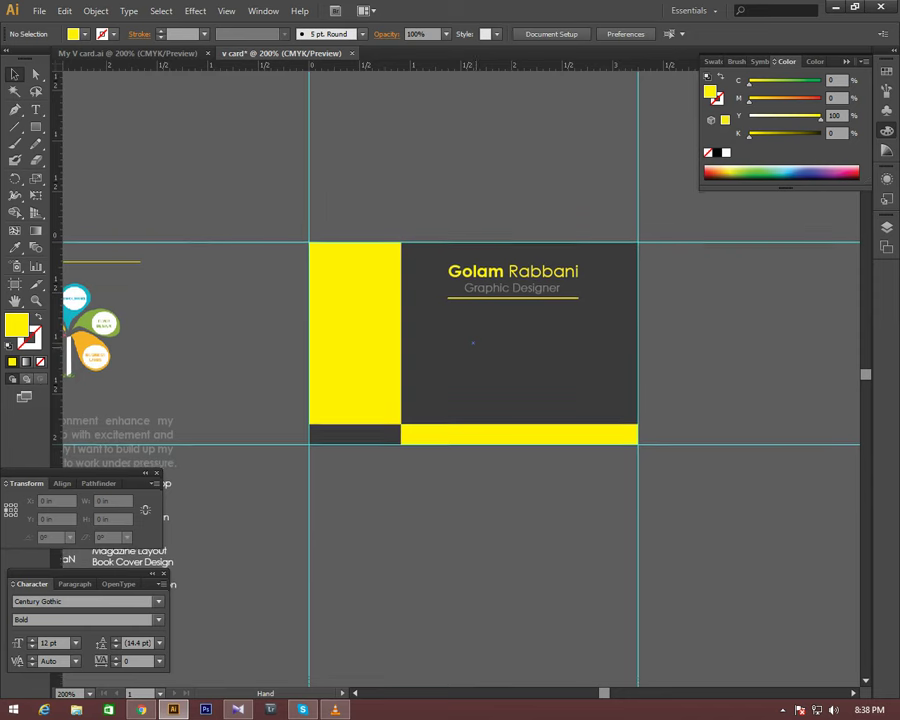
- Bring the flower graphic over from the side to sit just below the card
left_click_drag(473, 342, 459, 346)
left_click_drag(100, 335, 192, 345)
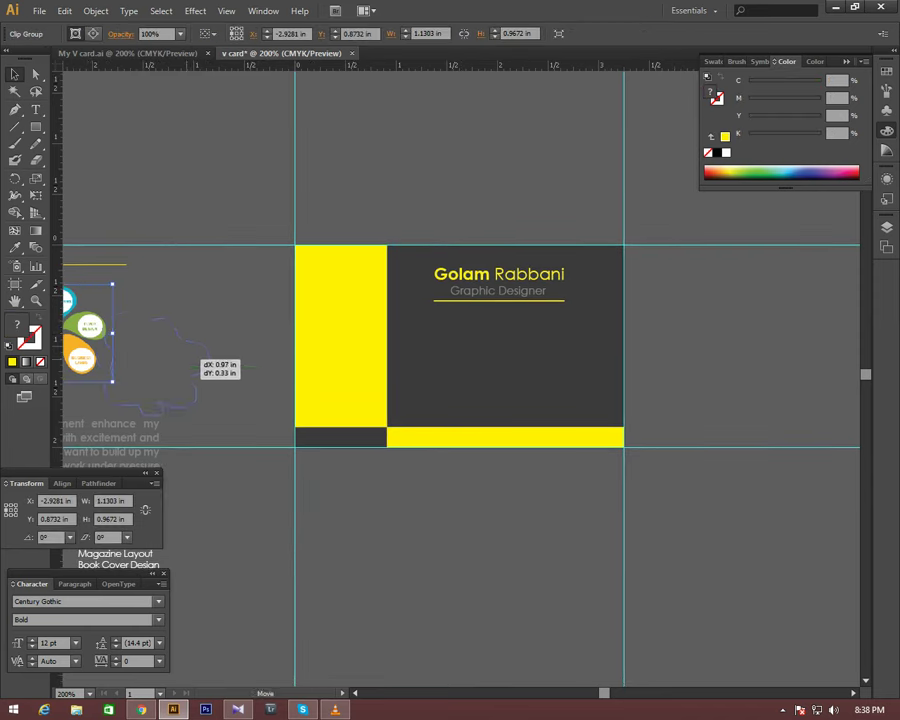
scroll(192, 345, "up", 3)
left_click_drag(340, 340, 326, 351)
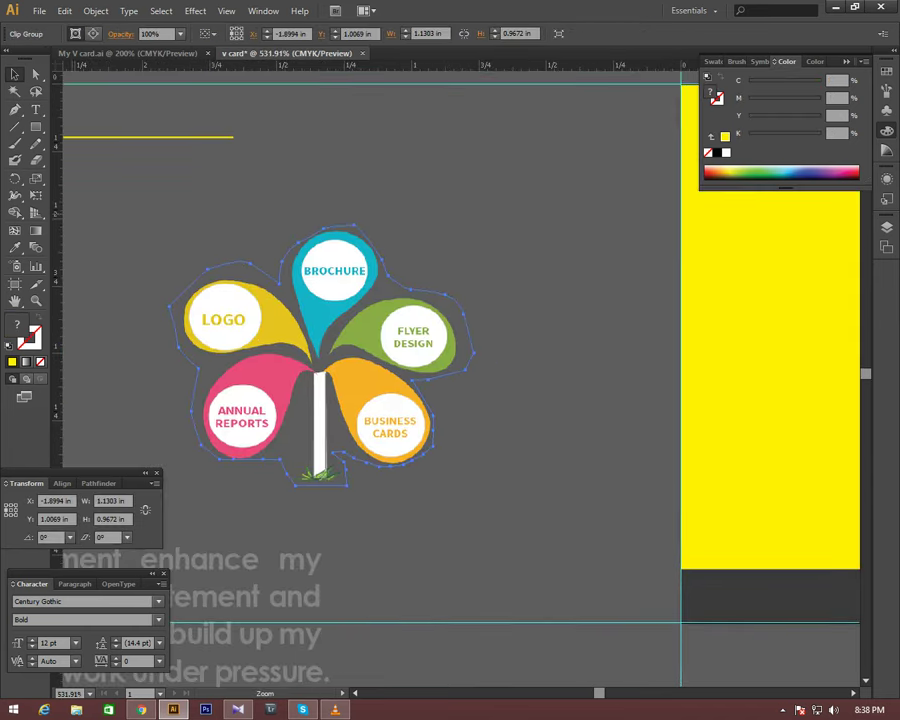
scroll(93, 343, "up", 3)
key("ctrl+shift+a")
left_click_drag(450, 350, 405, 350)
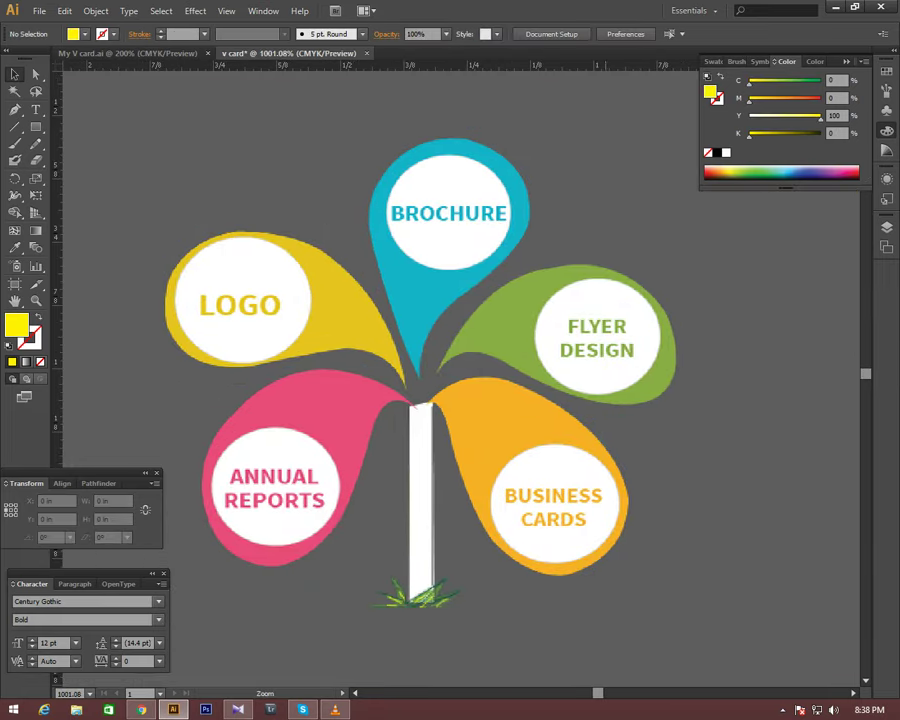
scroll(470, 330, "down", 2)
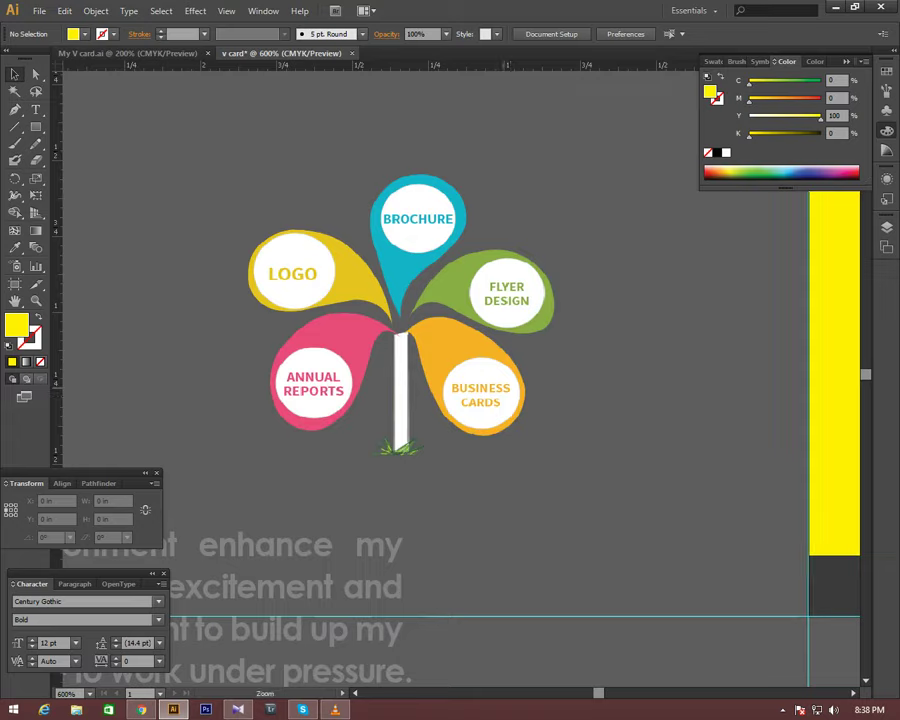
scroll(223, 360, "down", 2)
scroll(223, 360, "down", 1)
left_click_drag(298, 350, 588, 512)
- Shift-scale the flower graphic to fit below the title and place it on the card
scroll(588, 512, "right", 2)
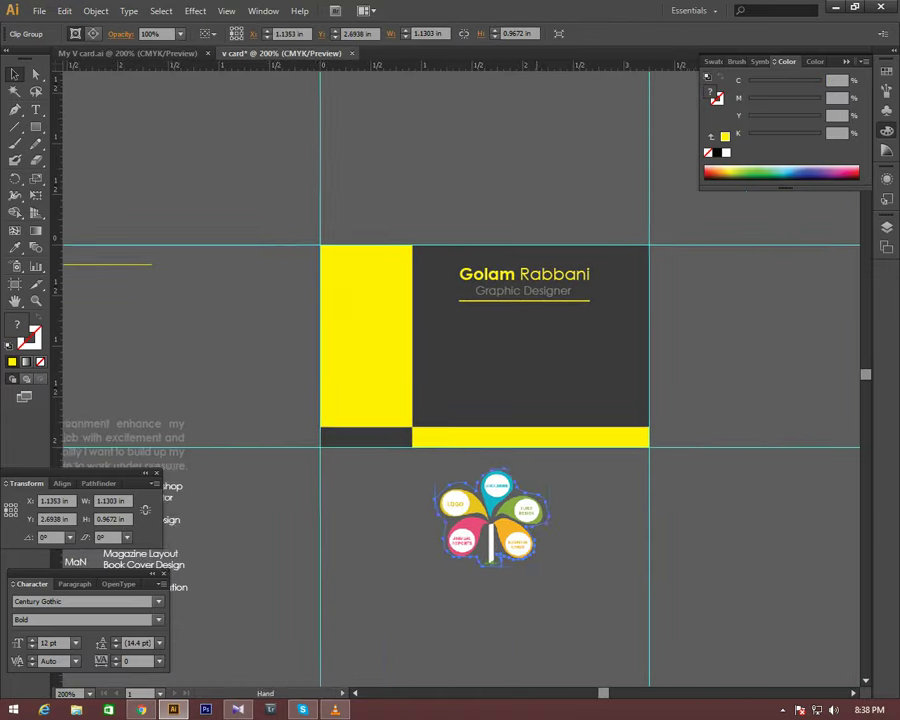
left_click_drag(545, 468, 570, 448)
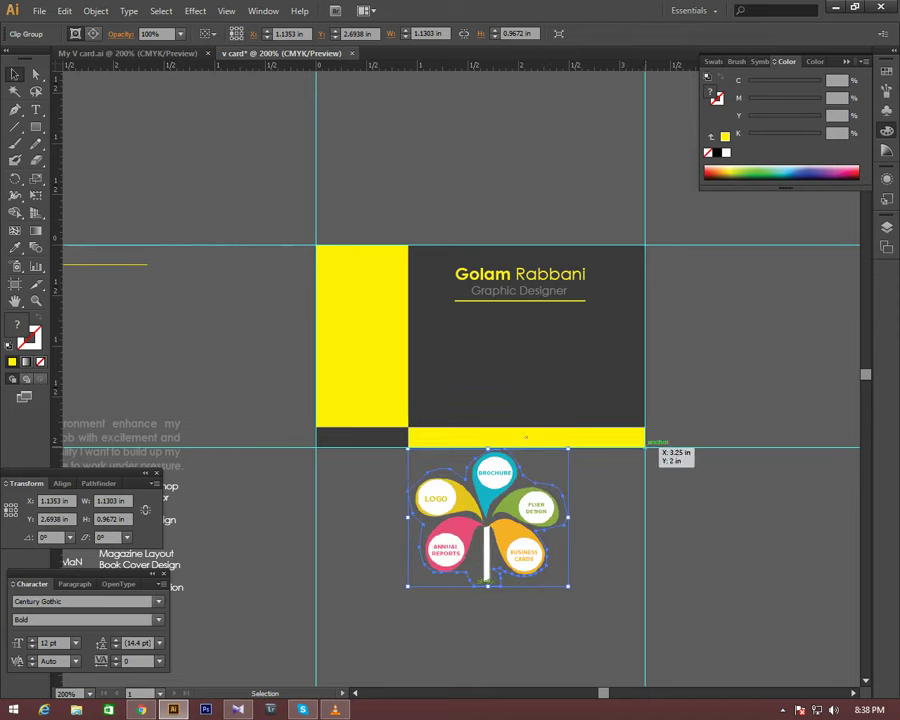
left_click_drag(488, 577, 515, 422)
key("ctrl+plus")
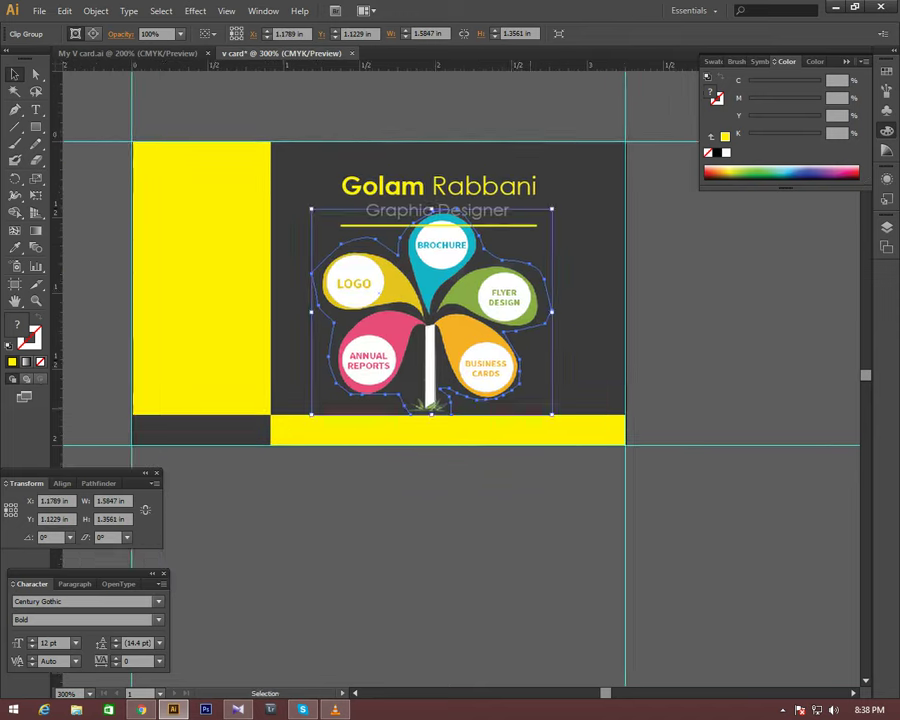
scroll(408, 372, "up", 2)
left_click_drag(582, 291, 555, 313)
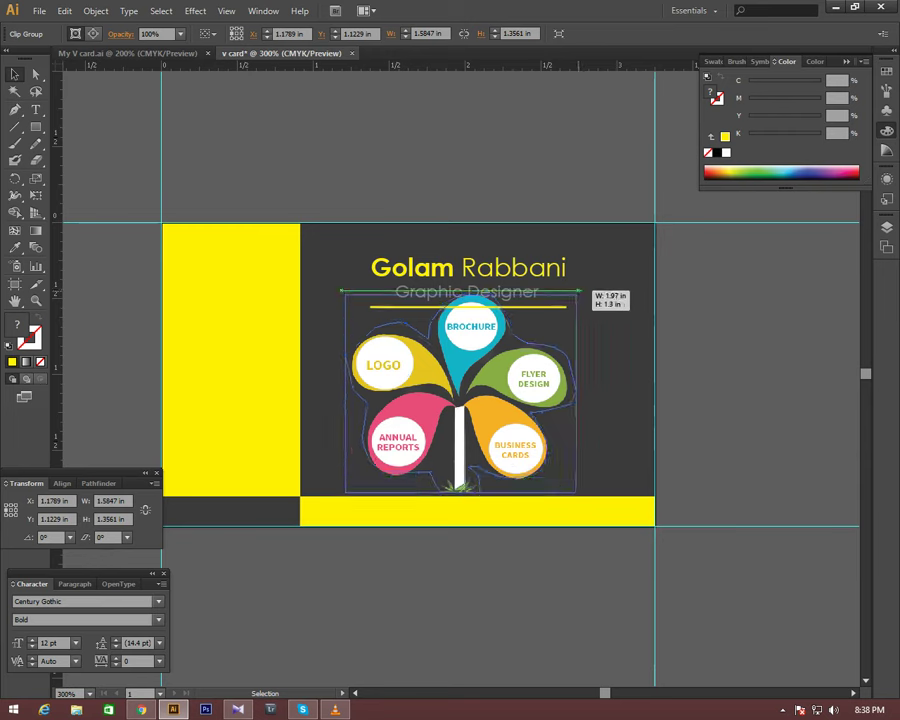
key("ctrl+plus")
left_click_drag(525, 398, 541, 433)
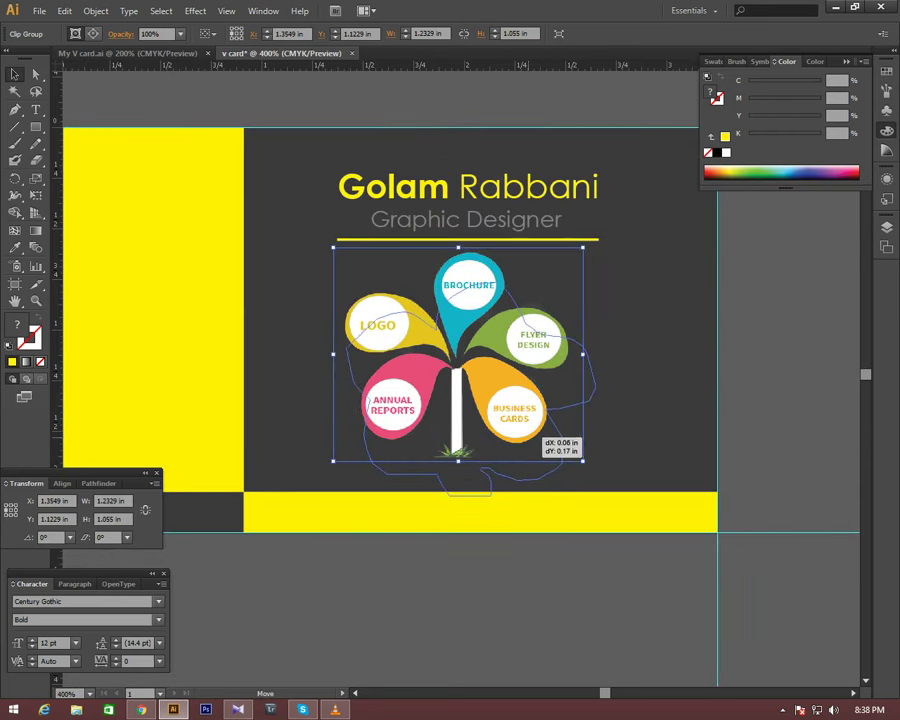
left_click_drag(541, 433, 535, 430)
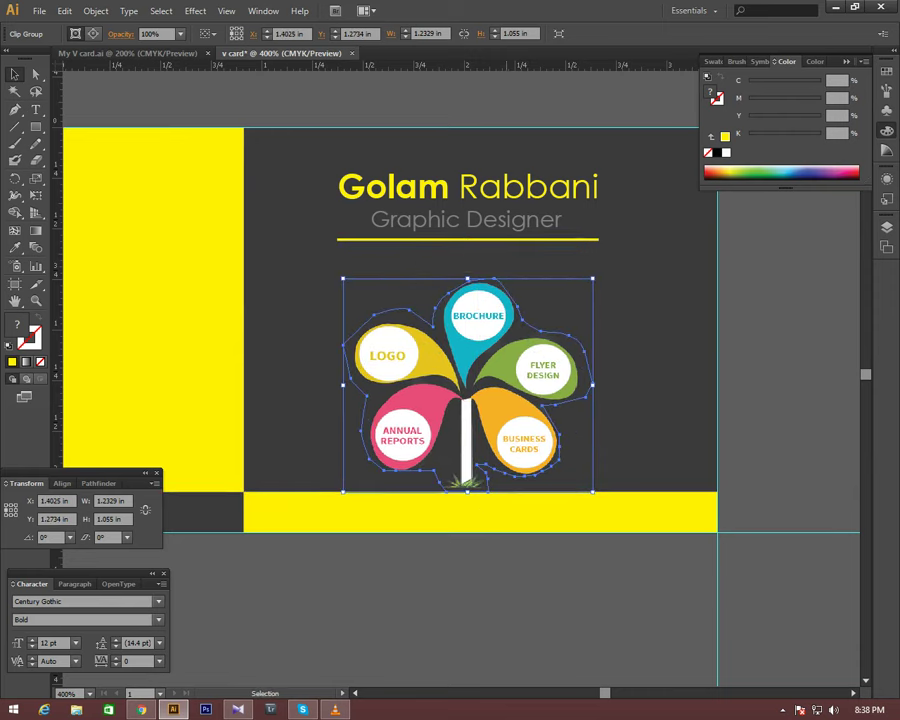
- Lower the flower graphic slightly to sit just above the yellow bottom strip
key("ctrl+shift+a")
key("ctrl+plus")
left_click_drag(518, 385, 518, 393)
key("ctrl+minus")
key("ctrl+minus")
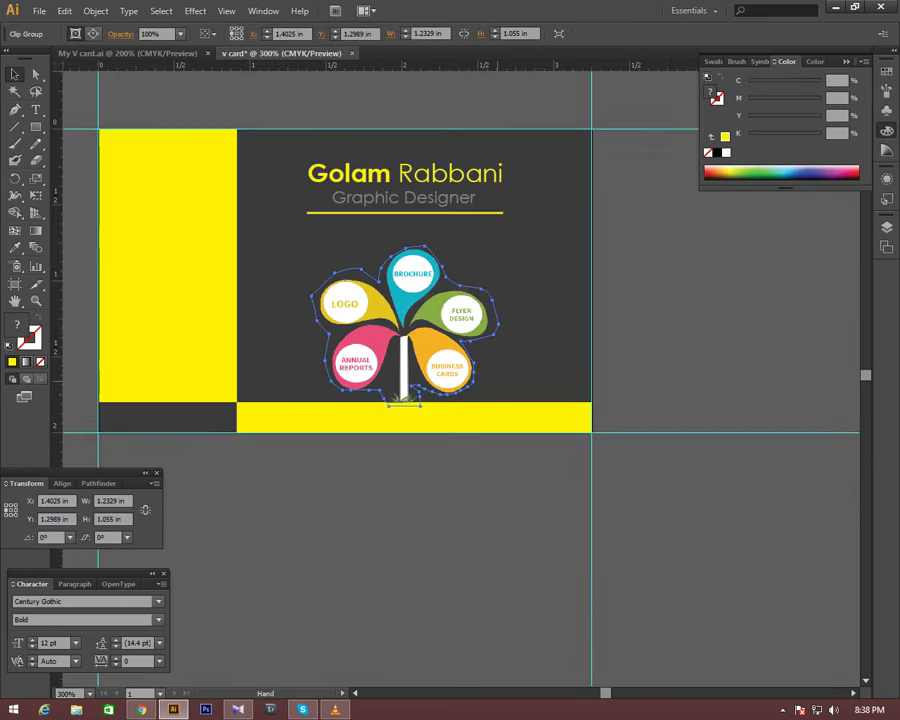
key("ctrl+shift+a")
left_click(413, 427)
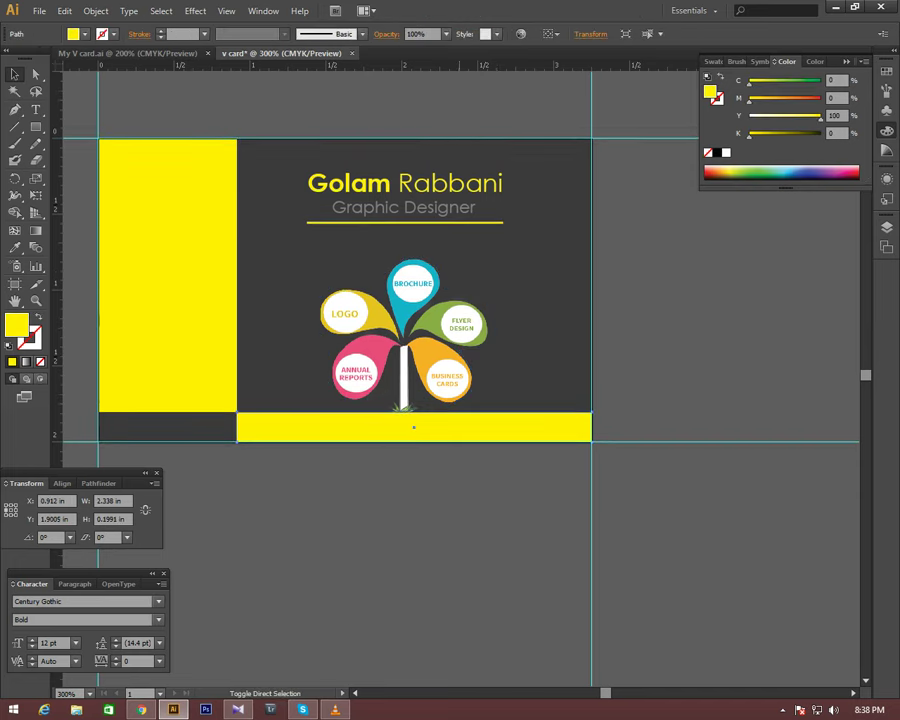
key("ctrl+shift+a")
key("ctrl+minus")
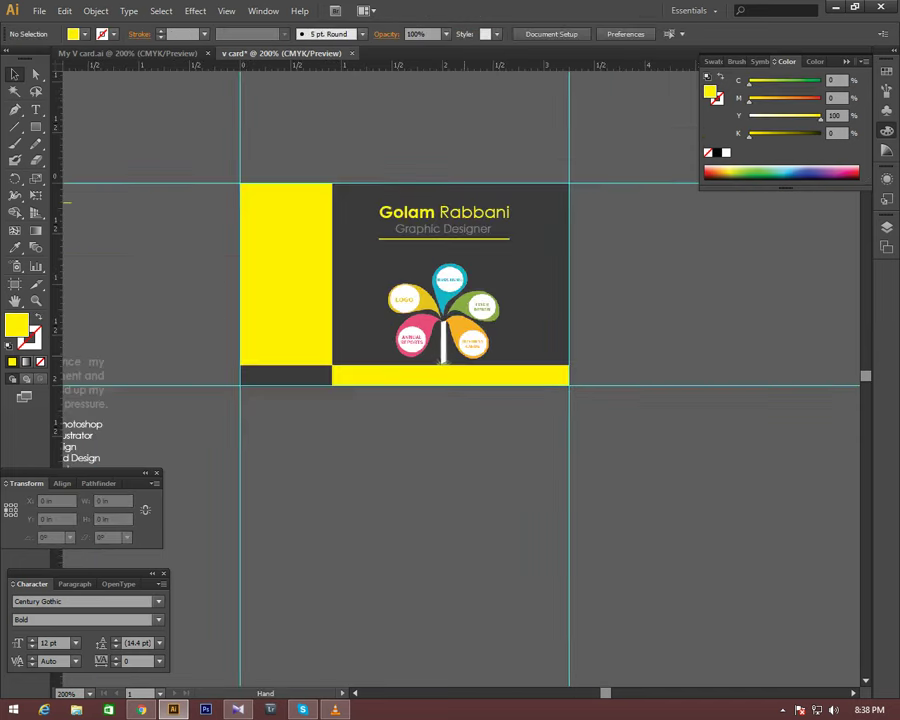
scroll(450, 360, "up", 2)
key("ctrl+plus")
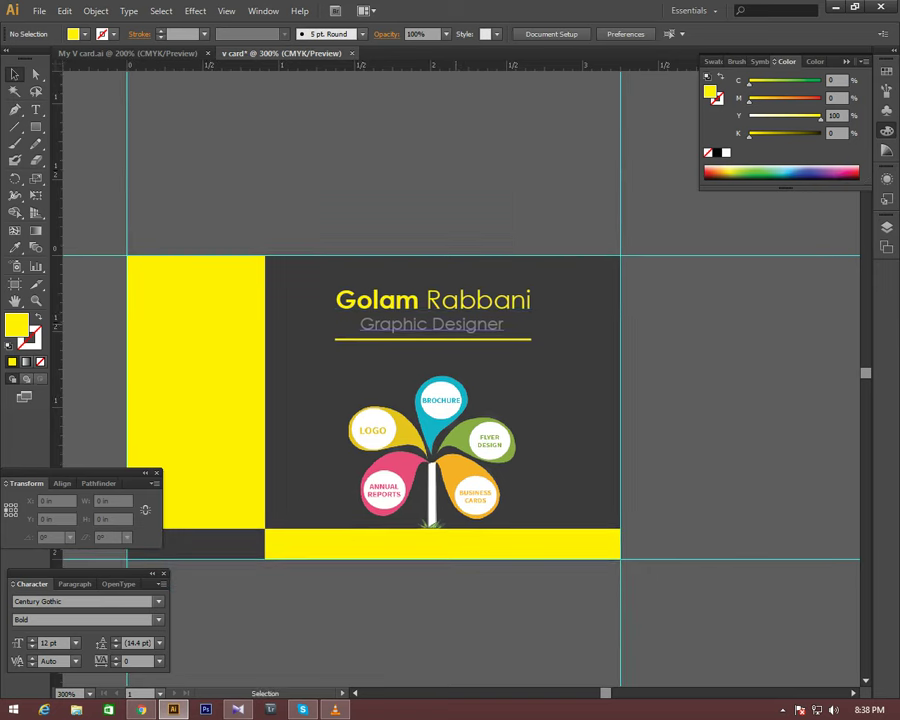
left_click(440, 336)
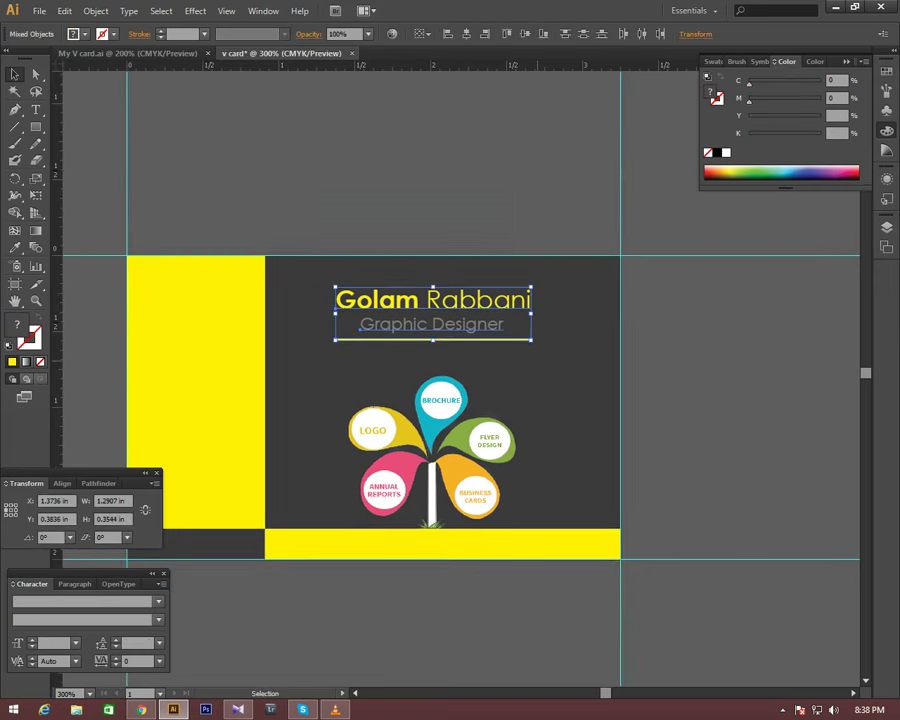
- Horizontally centre the name and Graphic Designer subtitle, group them, and move the group down
key("shift+F7")
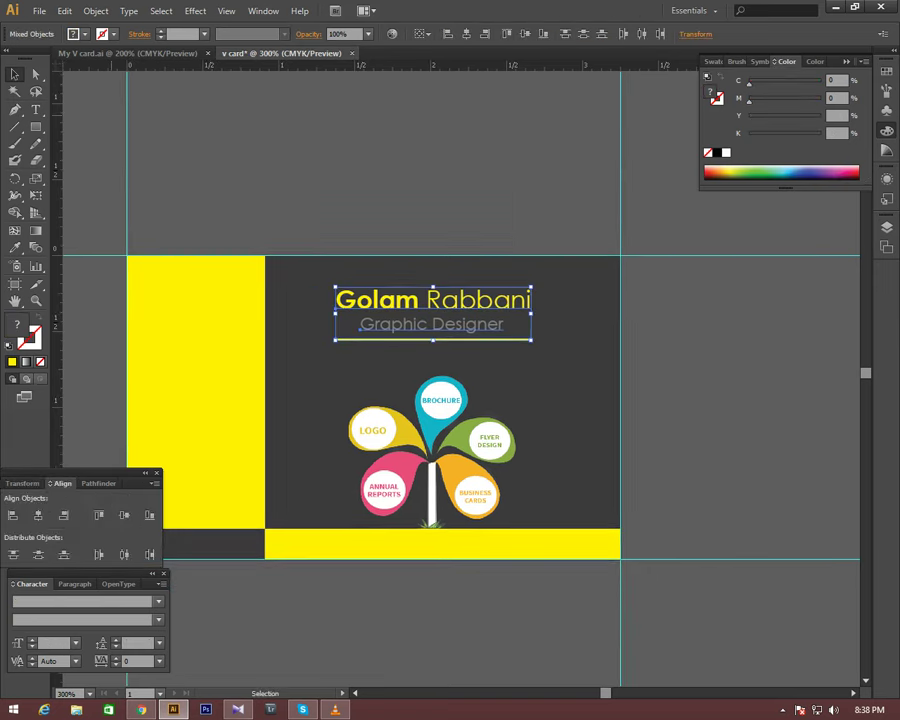
left_click(38, 515)
key("ctrl+g")
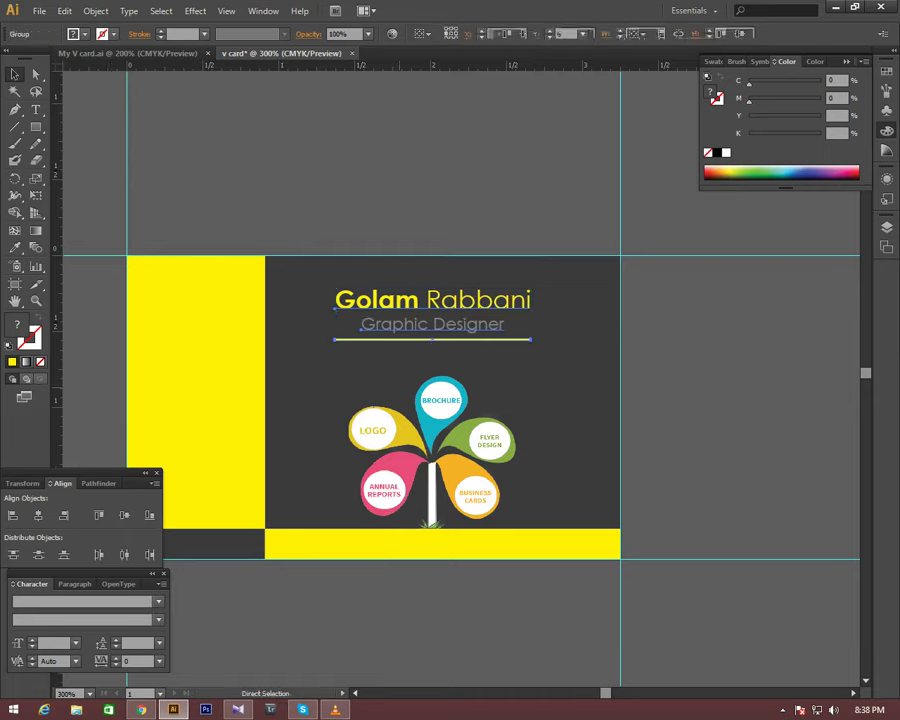
left_click_drag(452, 325, 455, 337)
- Check the title group's placement above the flower graphic at several zoom levels
key("ctrl+minus")
mouse_move(450, 400)
left_mouse_down()
mouse_move(484, 380)
mouse_move(534, 380)
left_mouse_up()
key("ctrl+shift+a")
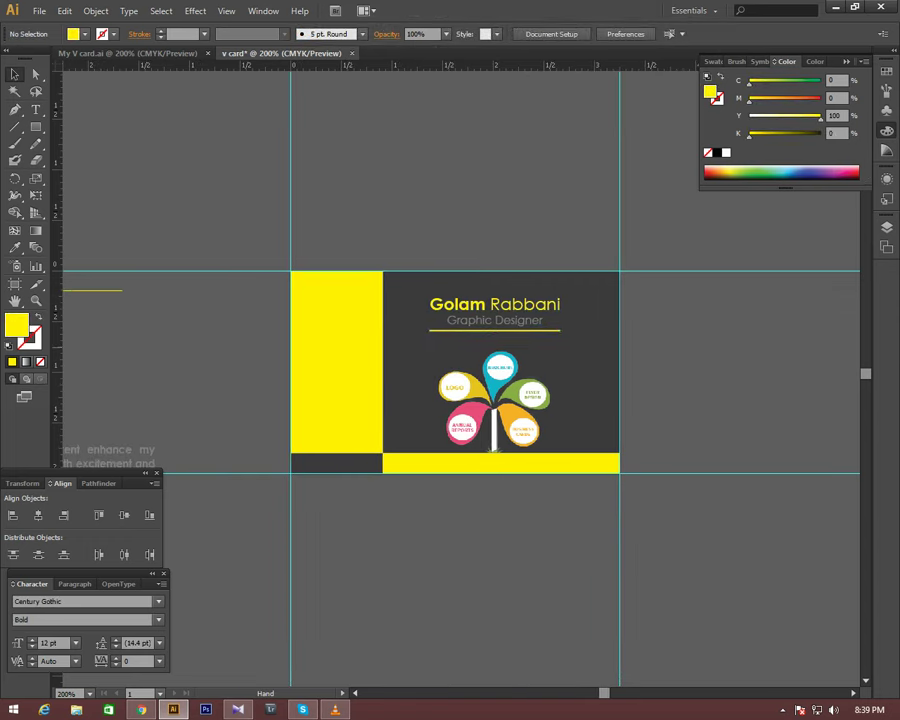
left_click_drag(406, 270, 614, 370)
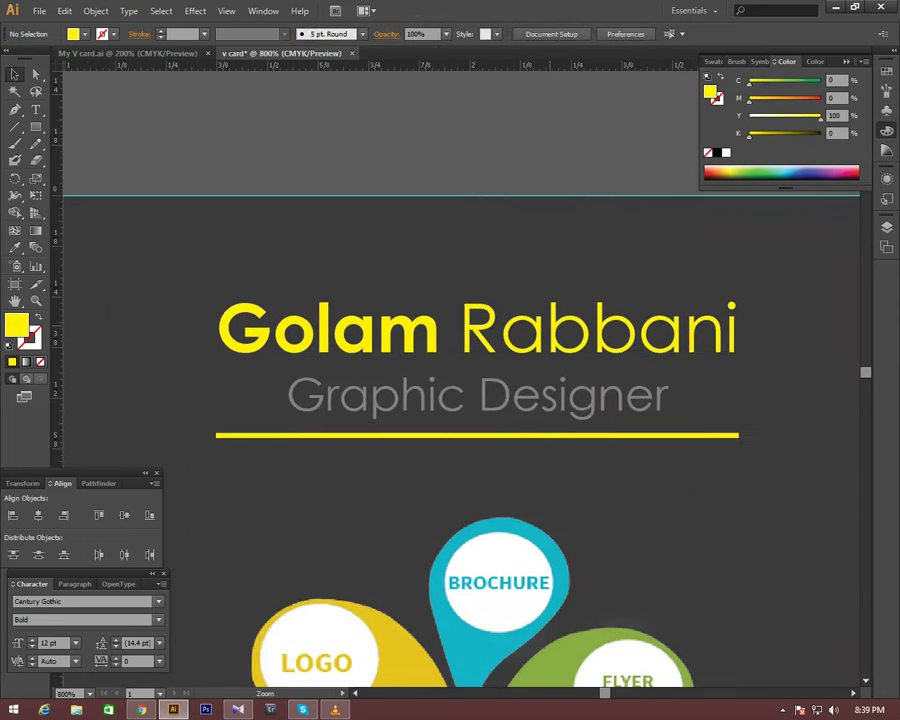
key("ctrl+minus")
key("ctrl+minus")
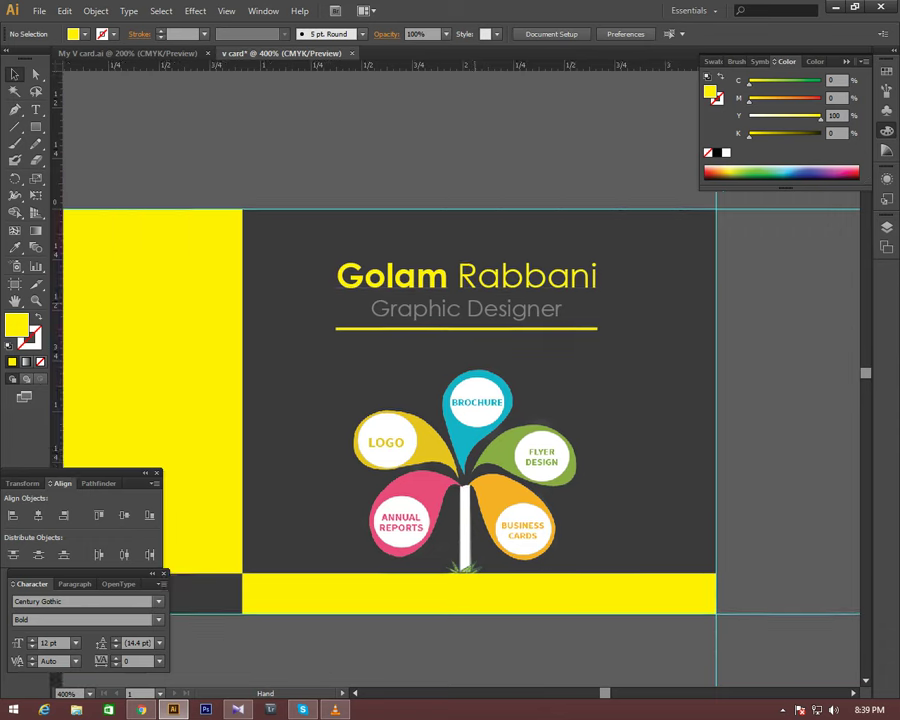
left_click(371, 315)
key("ctrl+shift+a")
key("ctrl+minus")
key("ctrl+minus")
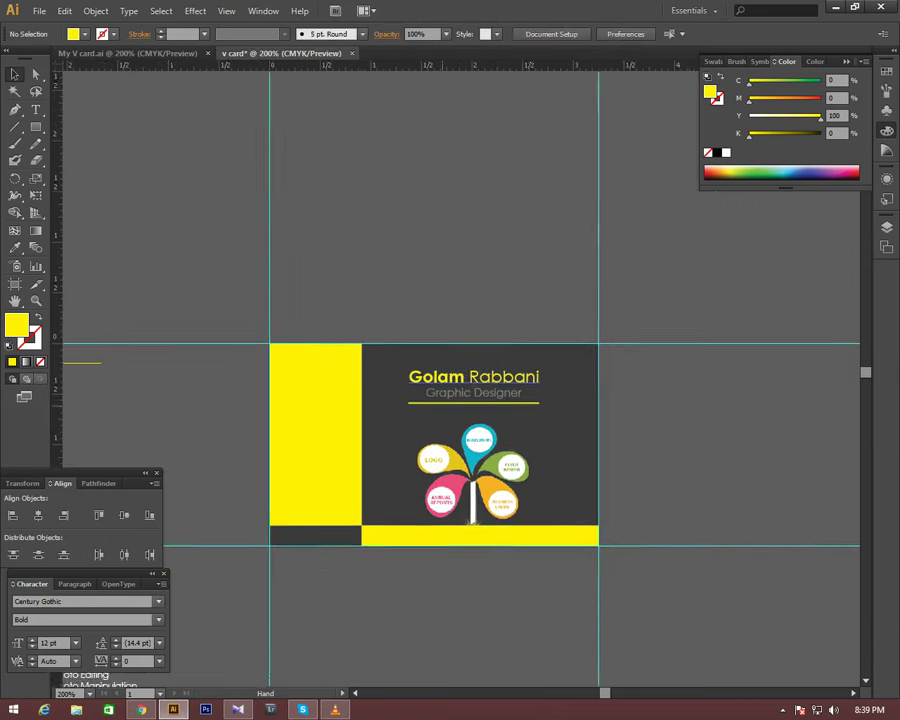
key("ctrl+minus")
key("ctrl+minus")
- Move the GR logo from below the card up toward the card front
mouse_move(366, 444)
left_mouse_down()
mouse_move(388, 440)
mouse_move(436, 470)
mouse_move(496, 416)
left_mouse_up()
left_click_drag(428, 461, 550, 508)
left_click_drag(470, 440, 600, 545)
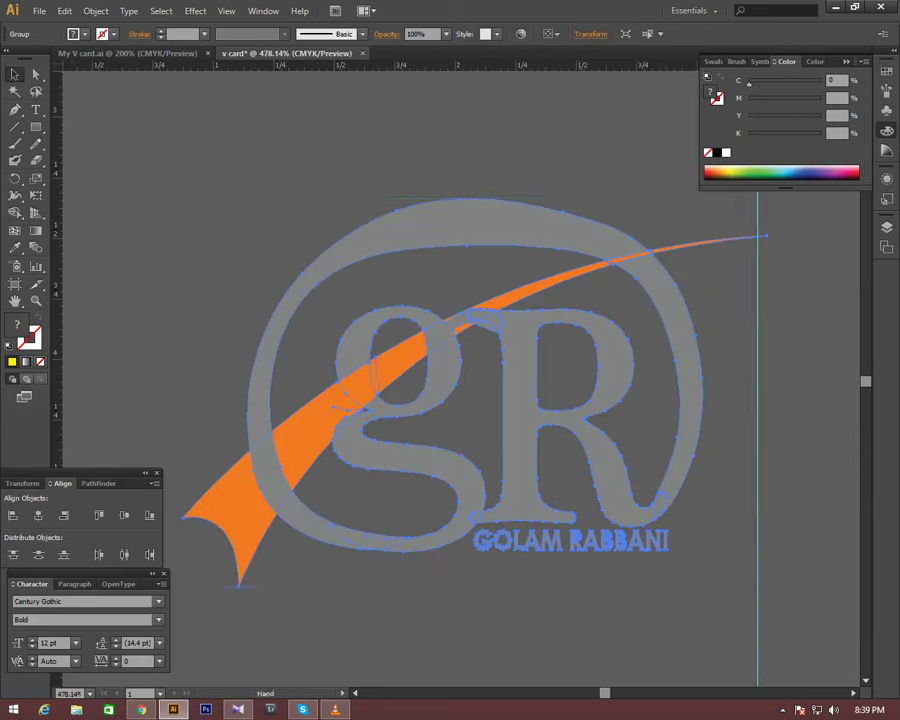
key("ctrl+minus")
key("ctrl+minus")
key("ctrl+shift+a")
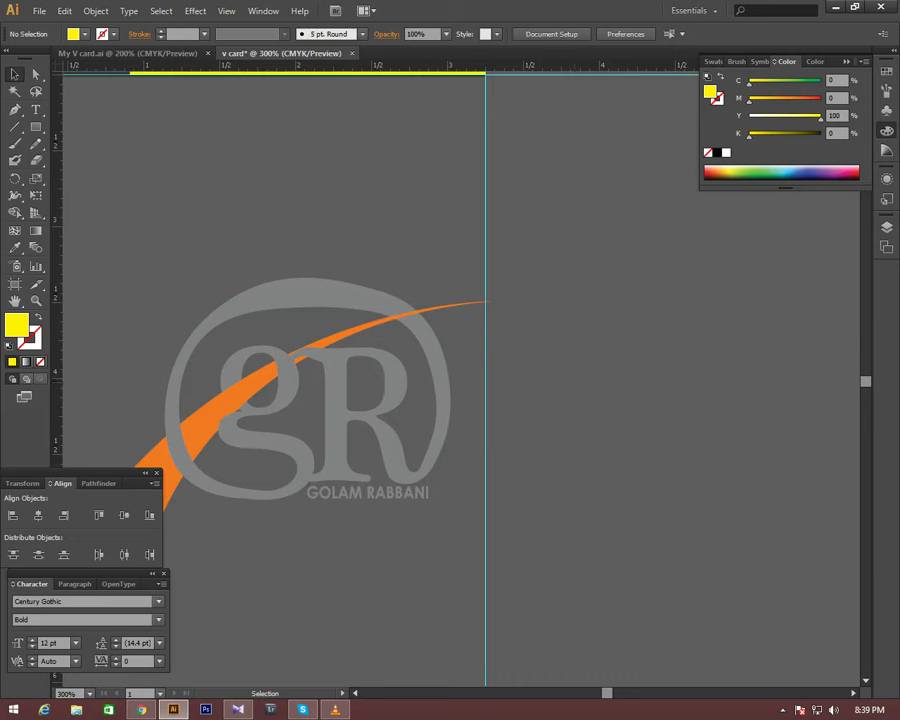
left_click_drag(400, 400, 486, 390)
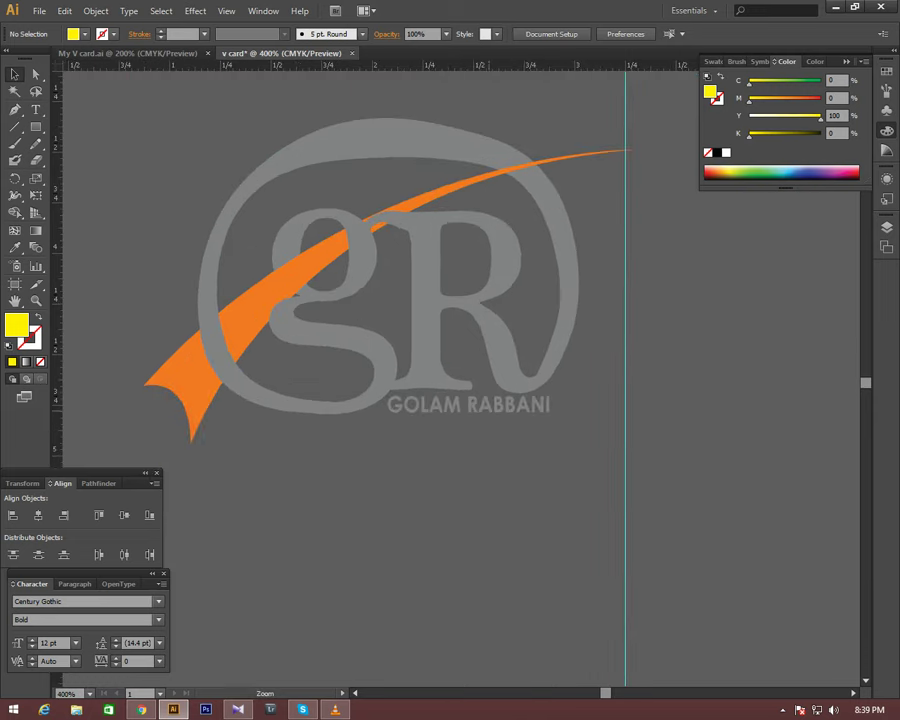
key("ctrl+1")
key("v")
scroll(432, 368, "up", 3)
left_click_drag(440, 450, 385, 295)
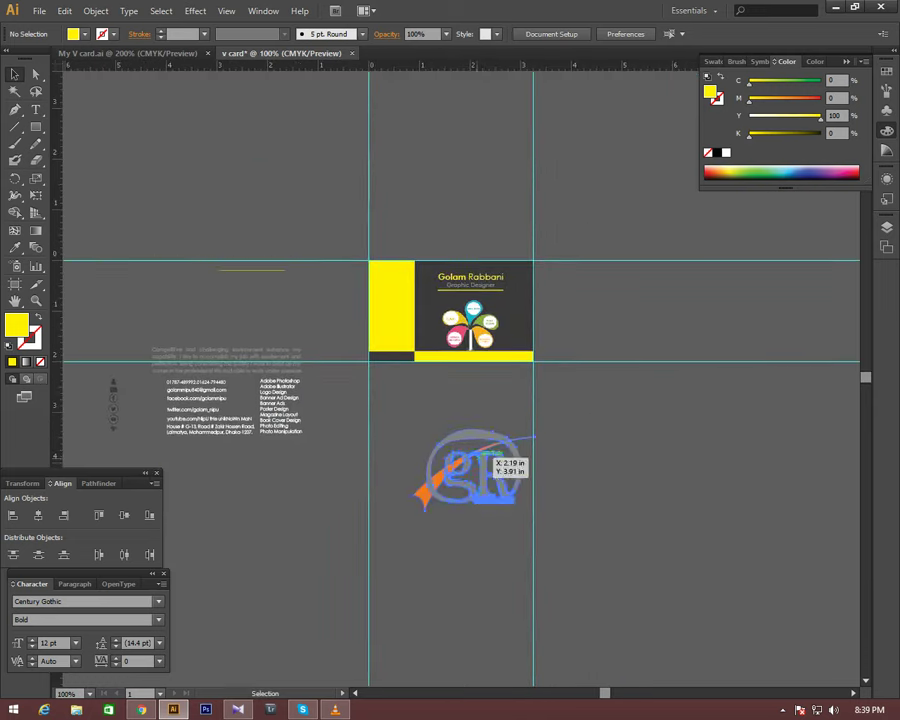
left_click_drag(355, 230, 595, 400)
left_click_drag(400, 350, 476, 396)
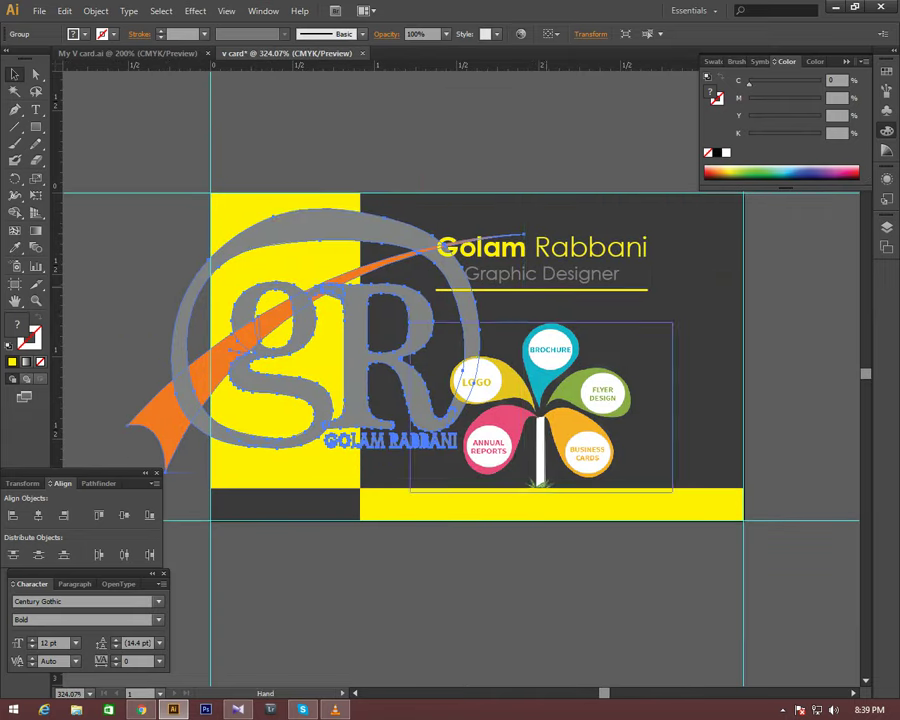
- Shift-scale the GR logo down to fit the yellow left panel and shift it left
mouse_move(524, 209)
left_mouse_down()
mouse_move(398, 272)
mouse_move(395, 292)
mouse_move(372, 314)
left_mouse_up()
key("ctrl+plus")
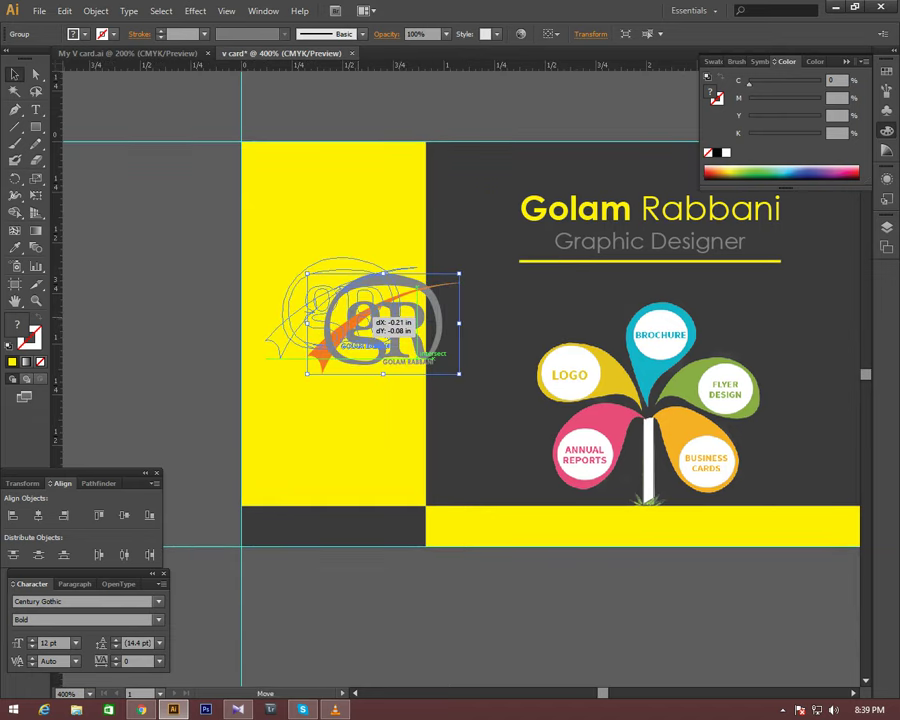
left_click_drag(370, 314, 370, 318)
left_click(370, 320)
left_click_drag(412, 296, 420, 255)
key("ctrl+shift+a")
- Fine-tune the GR logo's position on the yellow panel
key("ctrl+equal")
scroll(330, 360, "left", 3)
left_click_drag(364, 330, 375, 328)
key("ctrl+minus")
key("ctrl+minus")
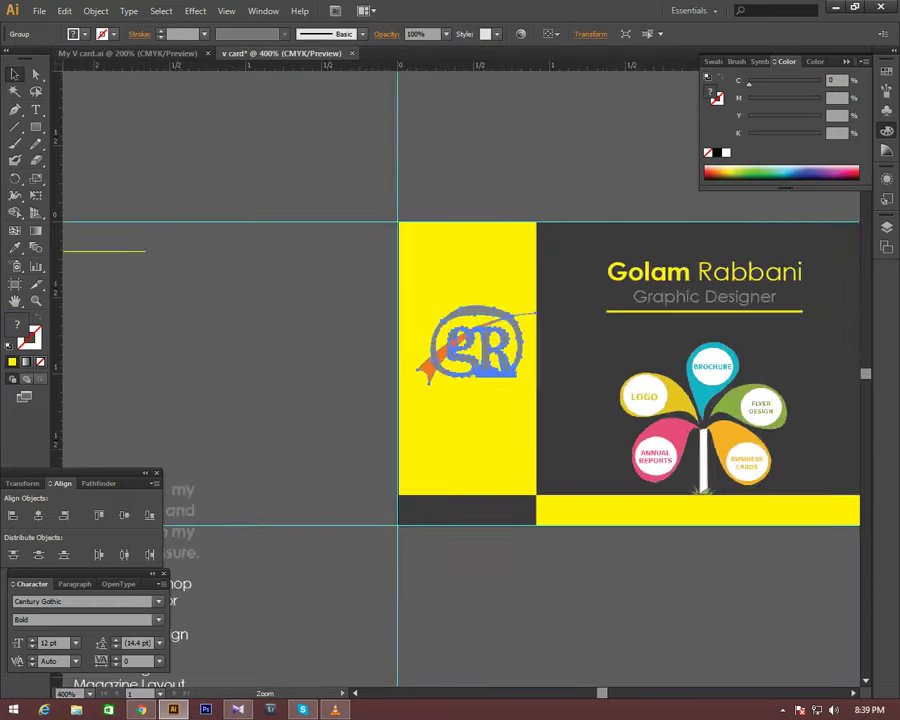
key("ctrl+minus")
key("ctrl+shift+a")
scroll(450, 350, "right", 2)
key("ctrl+equal")
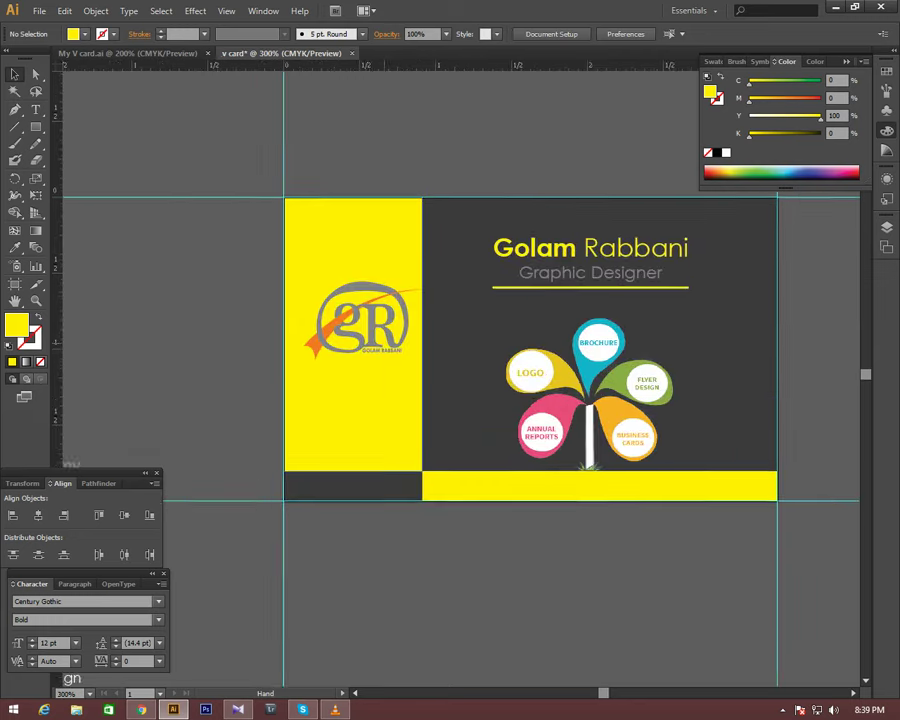
scroll(450, 350, "right", 3)
scroll(450, 350, "right", 1)
scroll(450, 350, "right", 1)
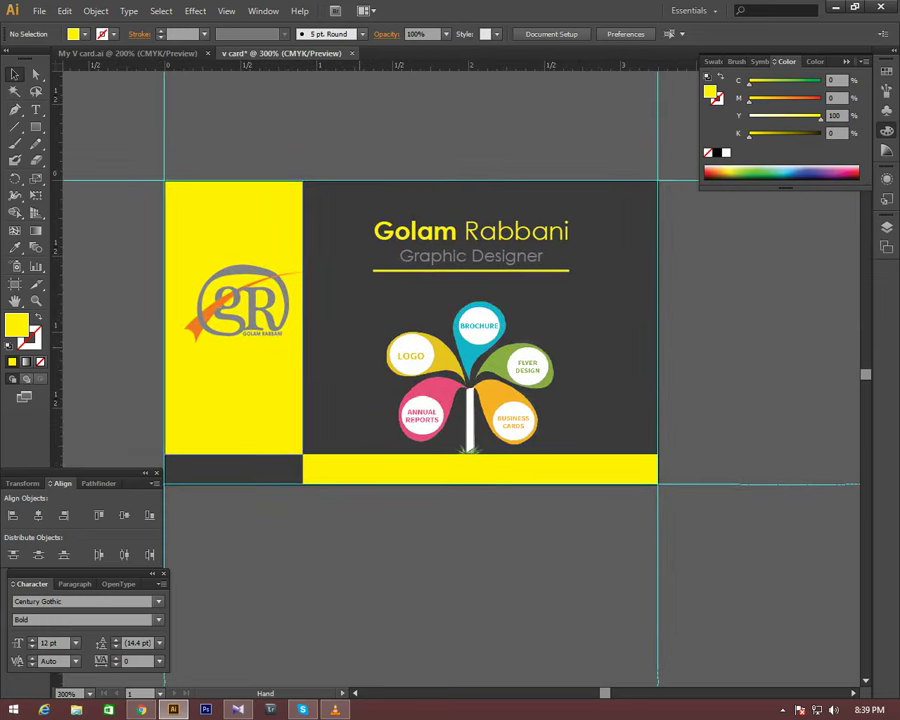
scroll(450, 350, "right", 1)
scroll(450, 350, "right", 1)
left_click(447, 250)
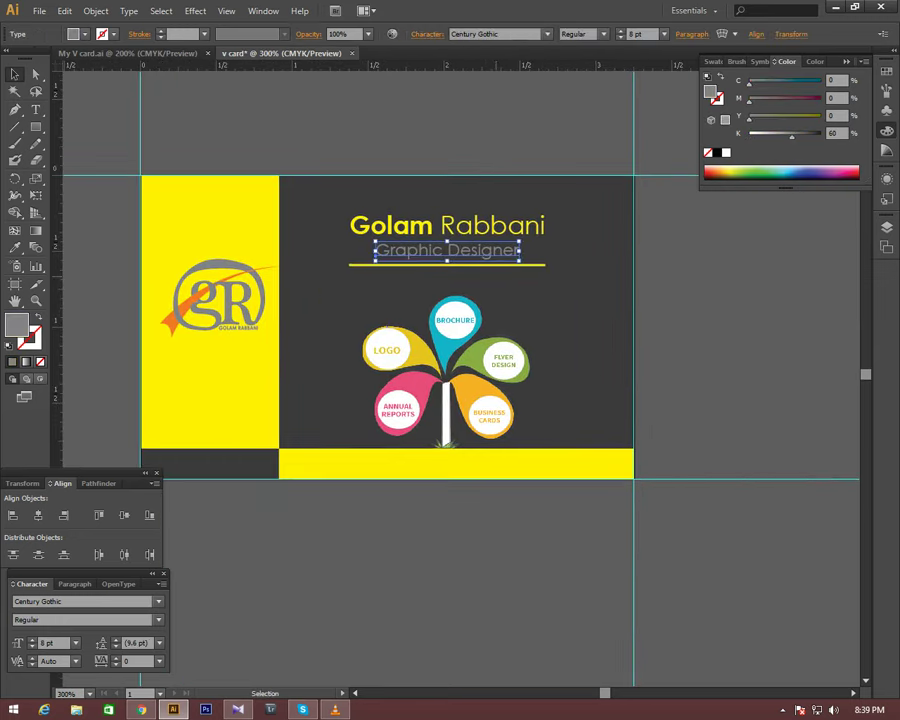
left_click(726, 152)
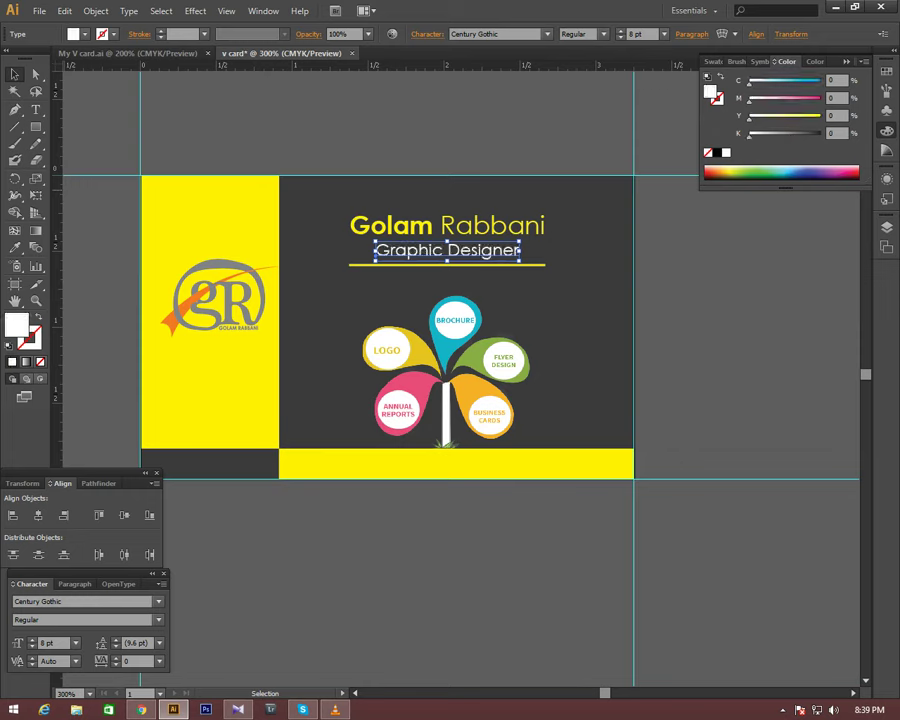
type("100")
key("Return")
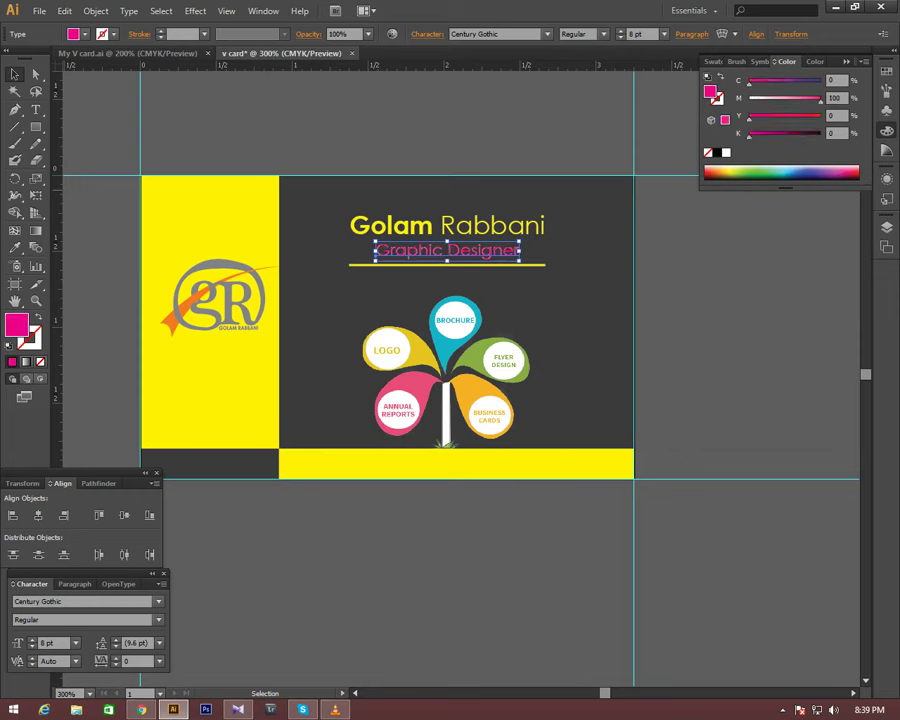
left_click_drag(753, 84, 800, 84)
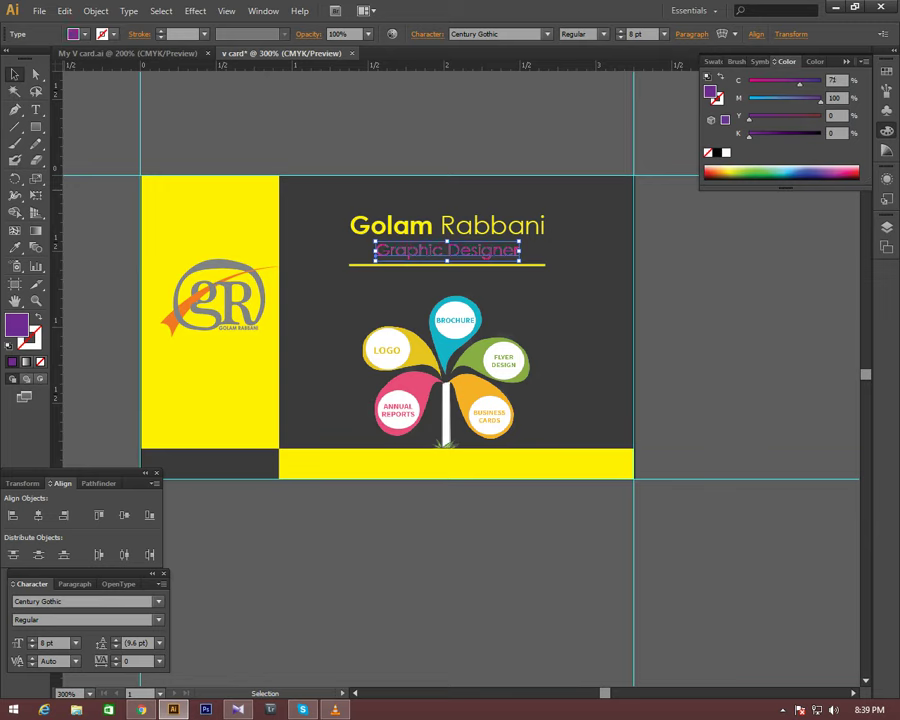
key("ctrl+z")
key("ctrl+z")
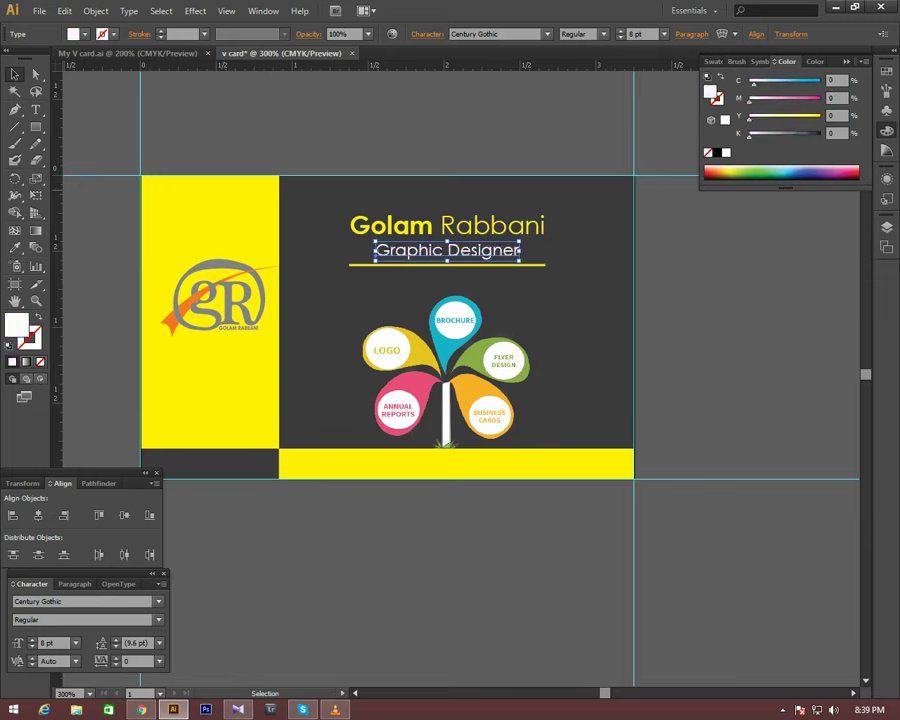
type("100")
key("Return")
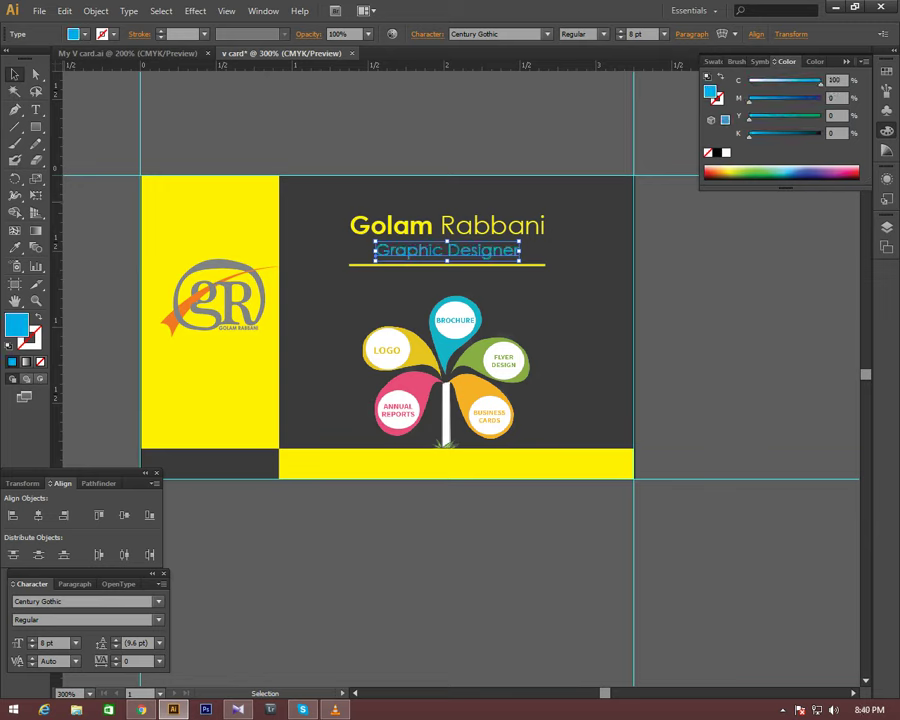
key("ctrl+shift+a")
left_click(447, 250)
key("i")
left_click(214, 258)
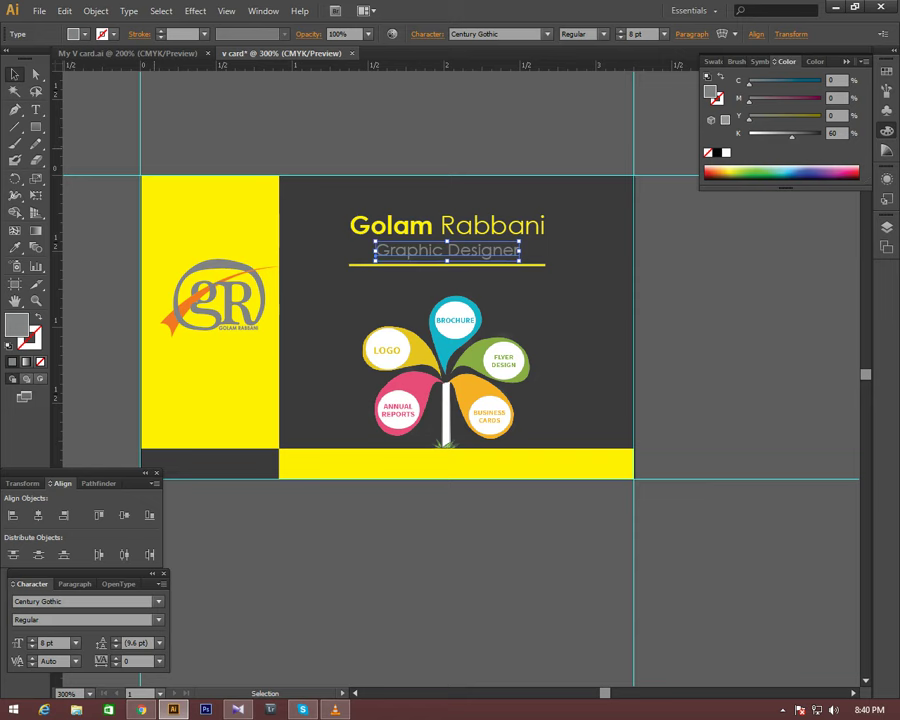
key("ctrl+shift+a")
key("ctrl+plus")
- Alt-drag a copy of the card background straight down below the front card
key("ctrl+minus")
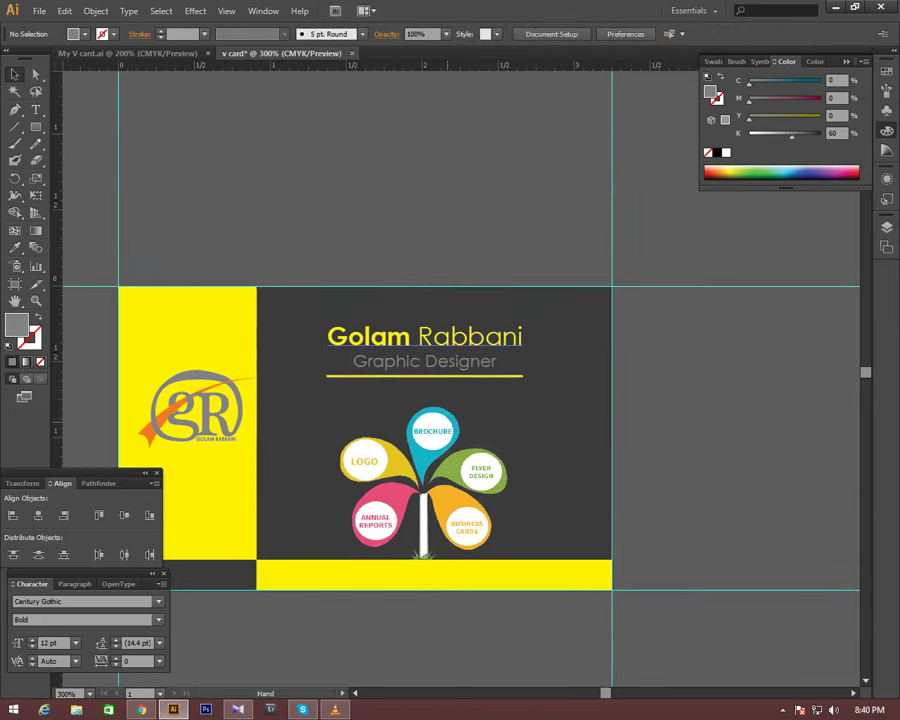
key("ctrl+1")
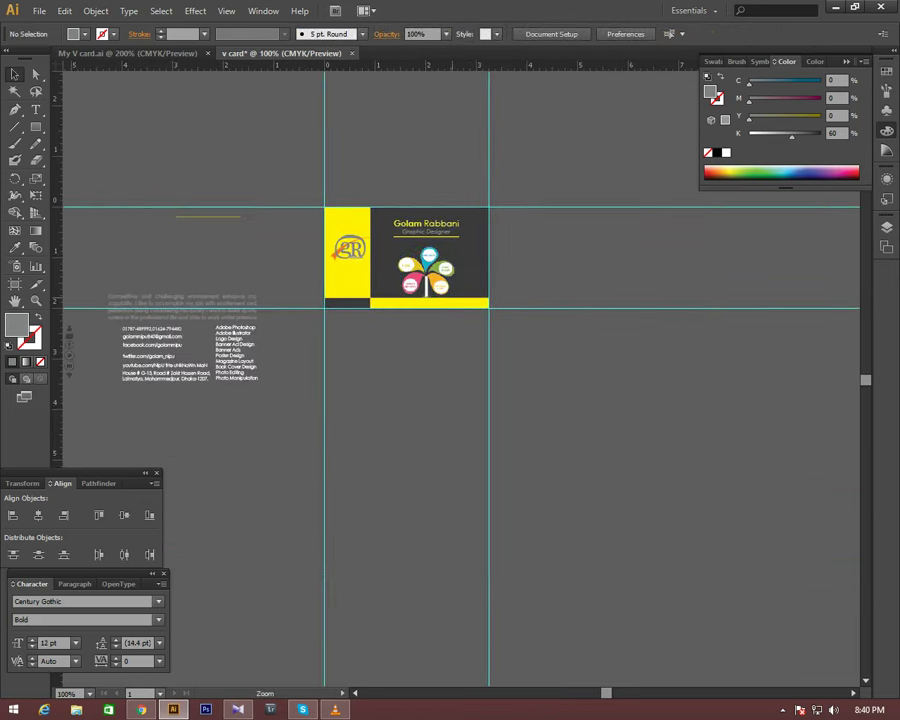
key("ctrl+plus")
key("ctrl+plus")
left_click_drag(412, 300, 435, 280)
left_click(421, 342)
left_click_drag(540, 200, 545, 412)
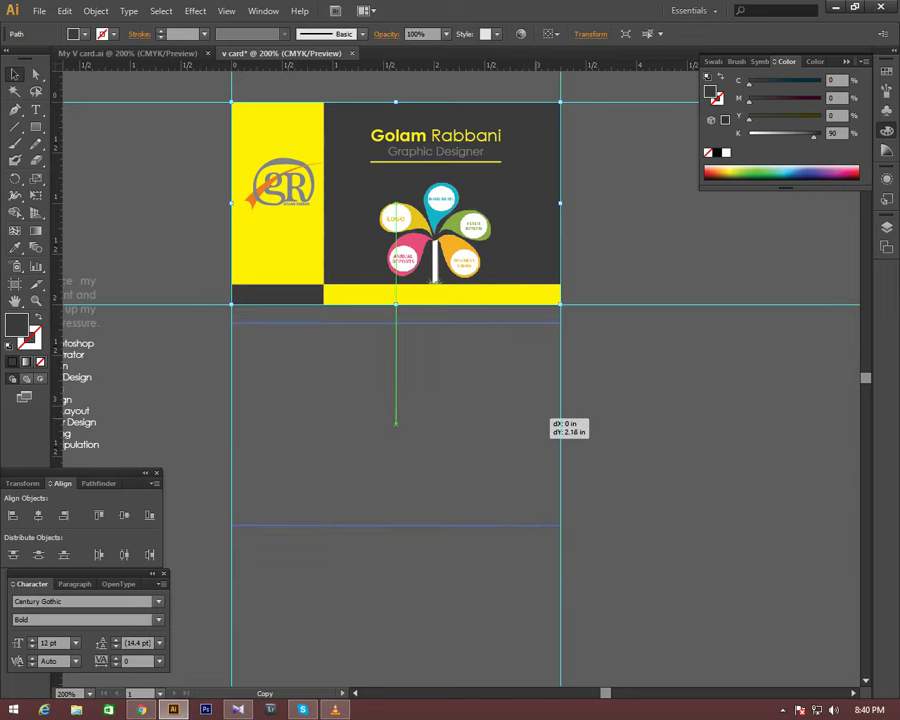
left_click_drag(545, 412, 547, 425)
key("ctrl+shift+a")
- Set the lower card copy's fill to white
left_click_drag(420, 350, 437, 290)
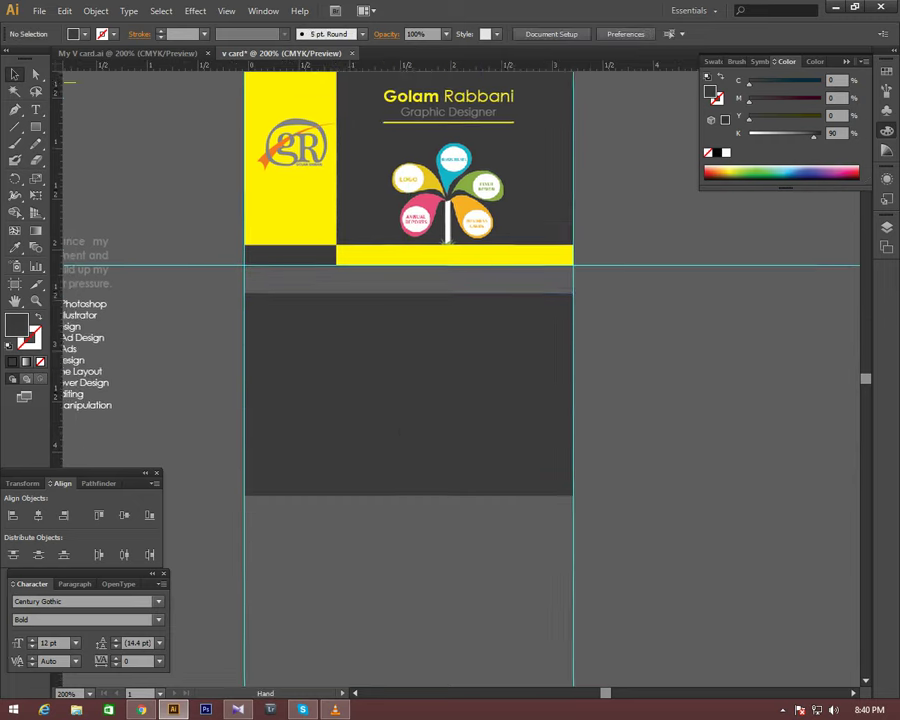
left_click(412, 400)
left_click(436, 339)
left_click(322, 421, "alt")
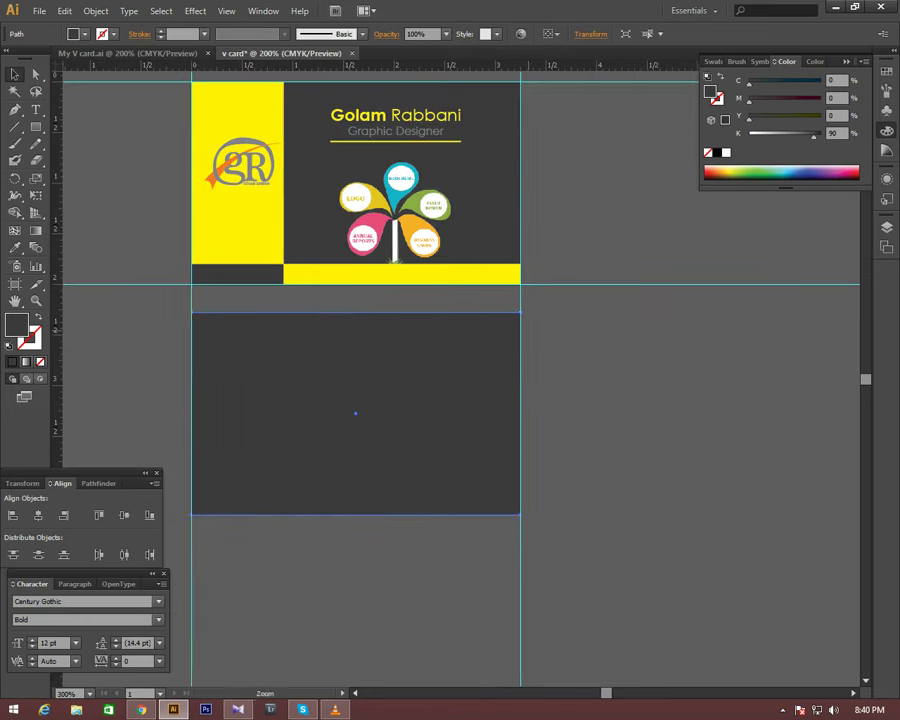
left_click(726, 152)
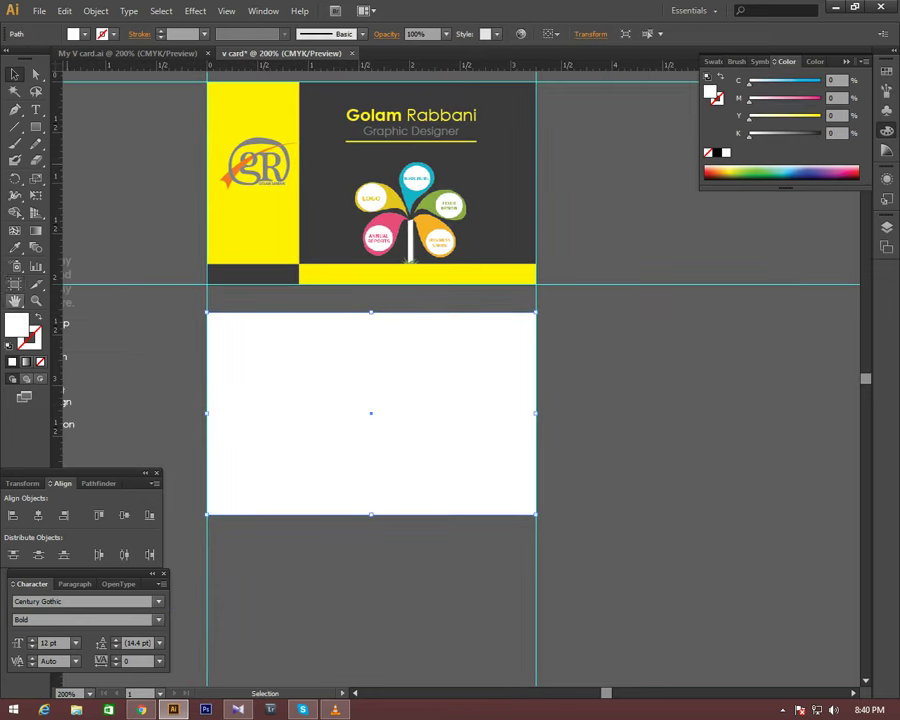
- Try sampled colours on the back card, settling on the dark grey background fill
key("i")
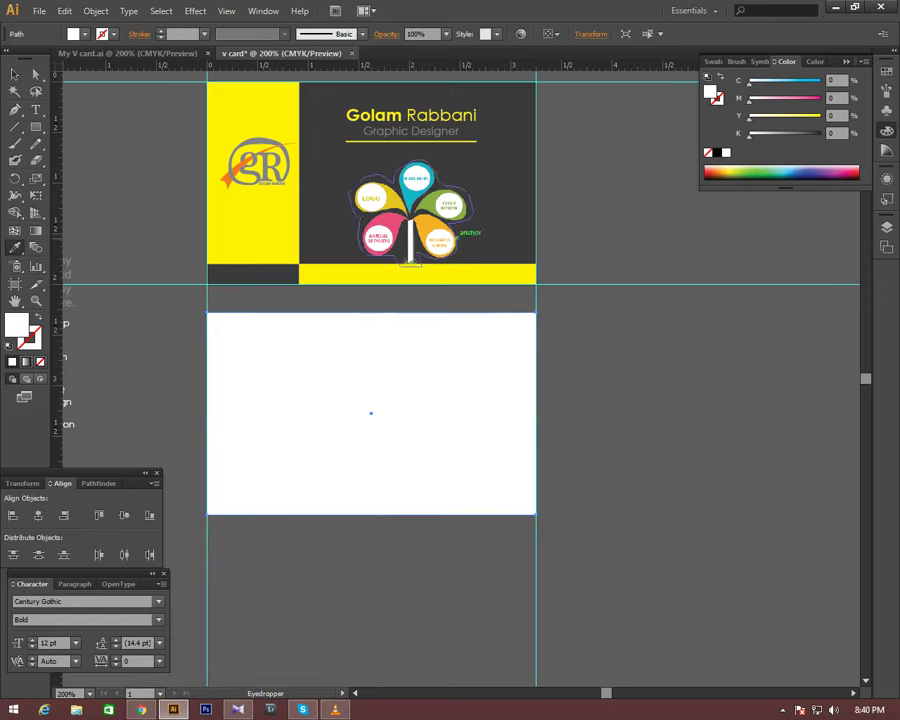
left_click(410, 258)
left_click(415, 273)
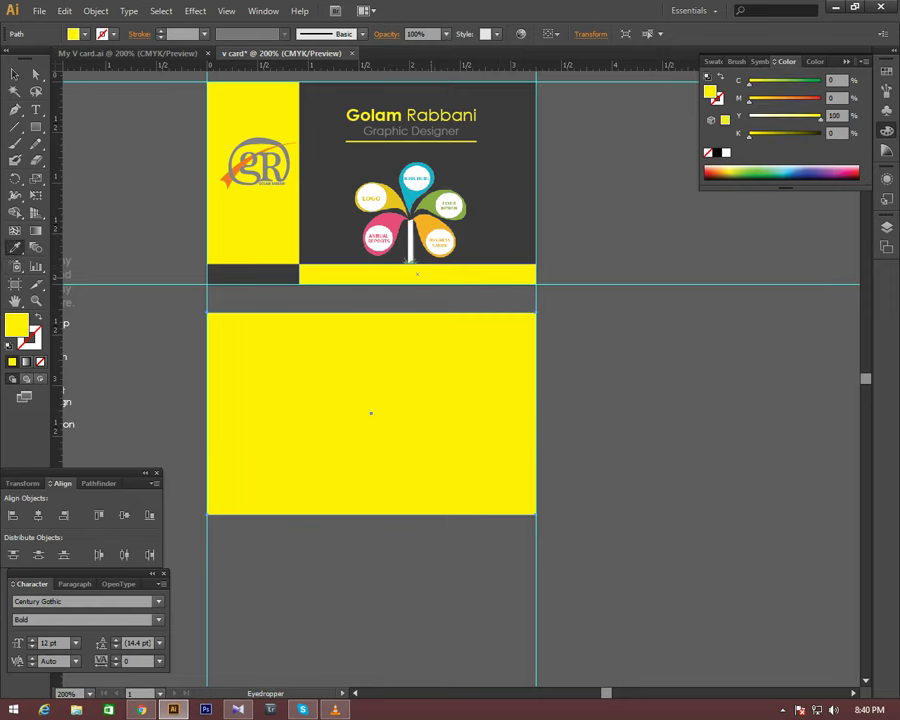
left_click(377, 238)
left_click(415, 273)
left_click(409, 240)
left_click(416, 178)
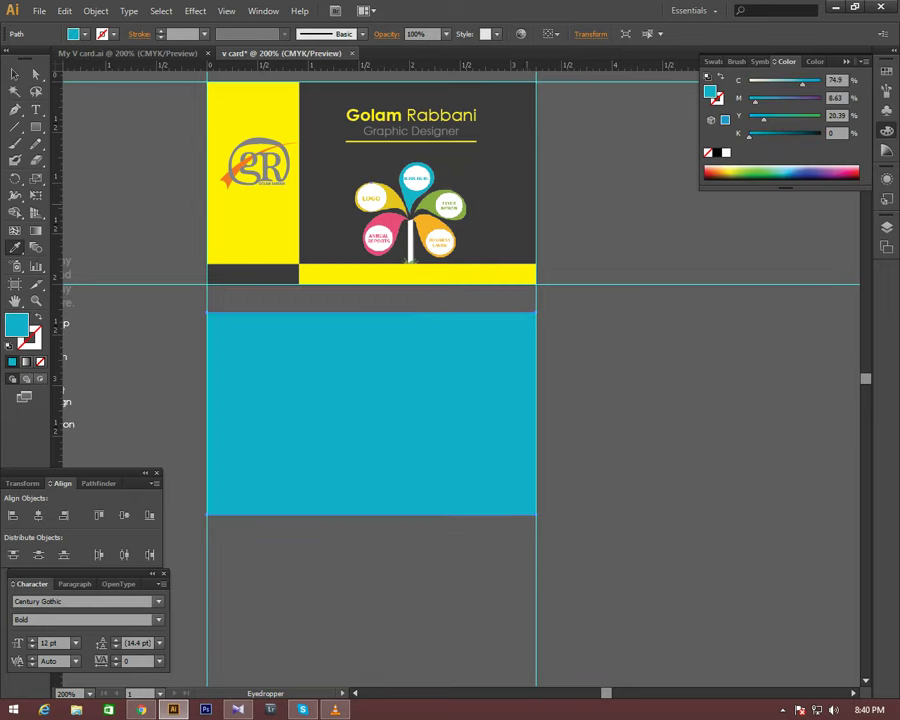
left_click(320, 180)
key("v")
key("ctrl+shift+a")
left_click_drag(450, 400, 530, 400)
- Shrink the back's dark rectangle from the top into a 0.25 in bottom strip
scroll(498, 475, "up", 1)
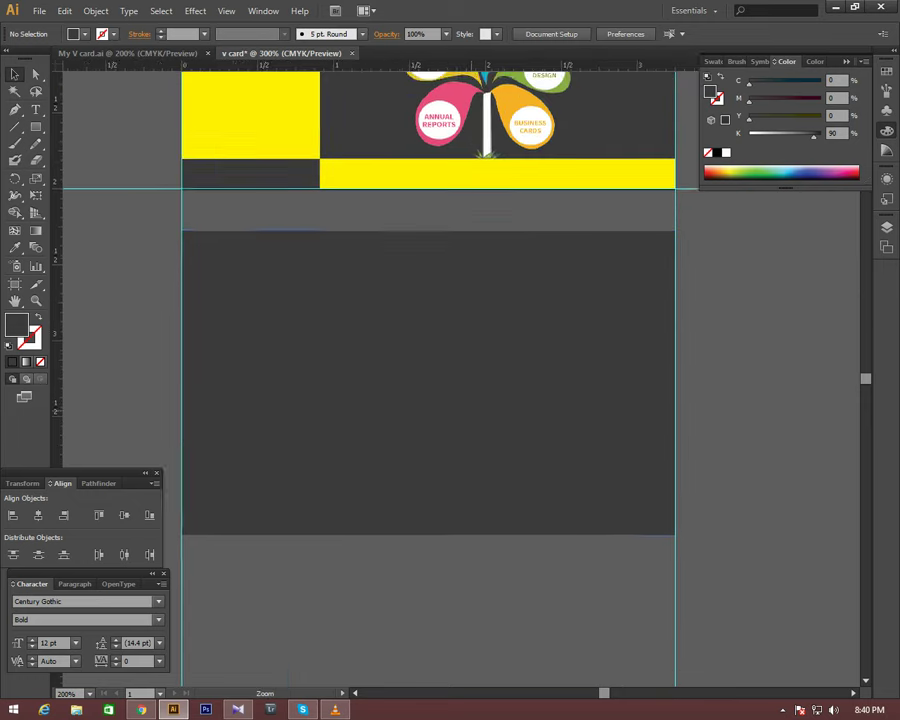
left_click_drag(498, 475, 476, 490)
key("ctrl+minus")
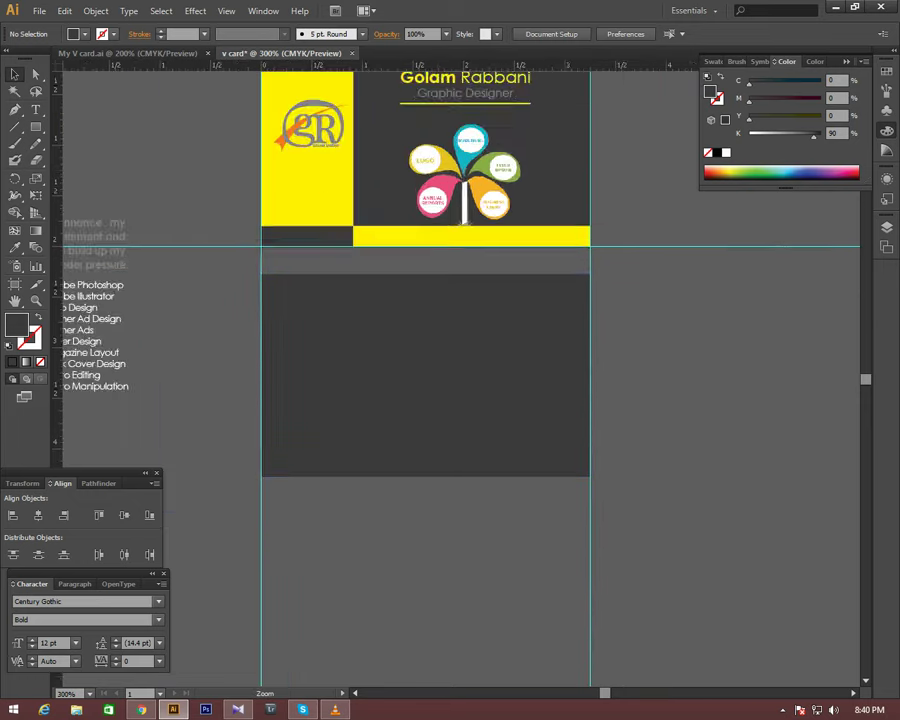
key("ctrl+minus")
left_click(431, 393)
key("v")
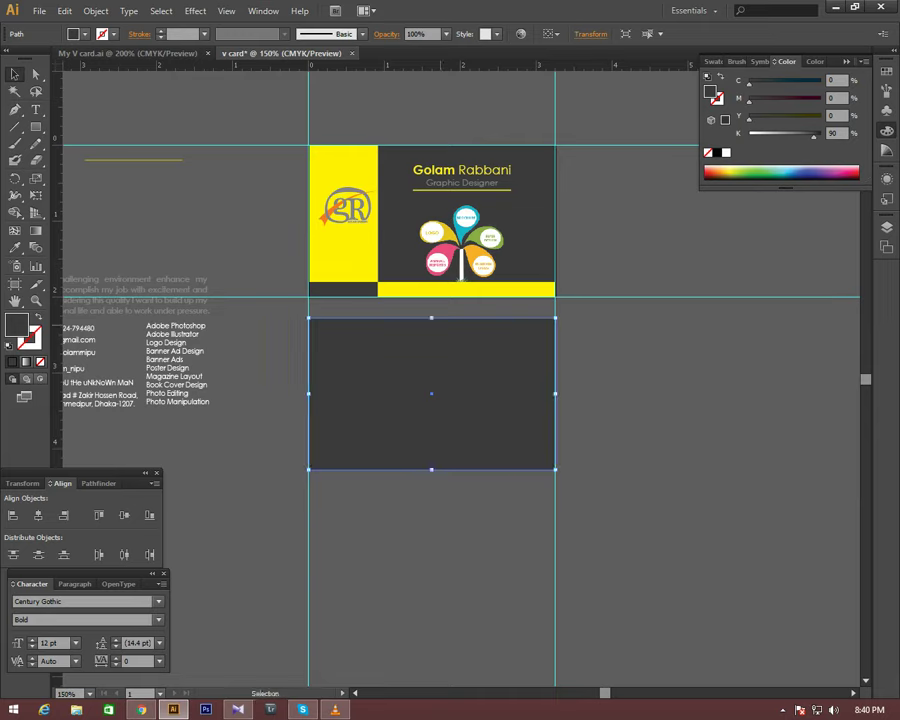
left_click_drag(431, 317, 431, 452)
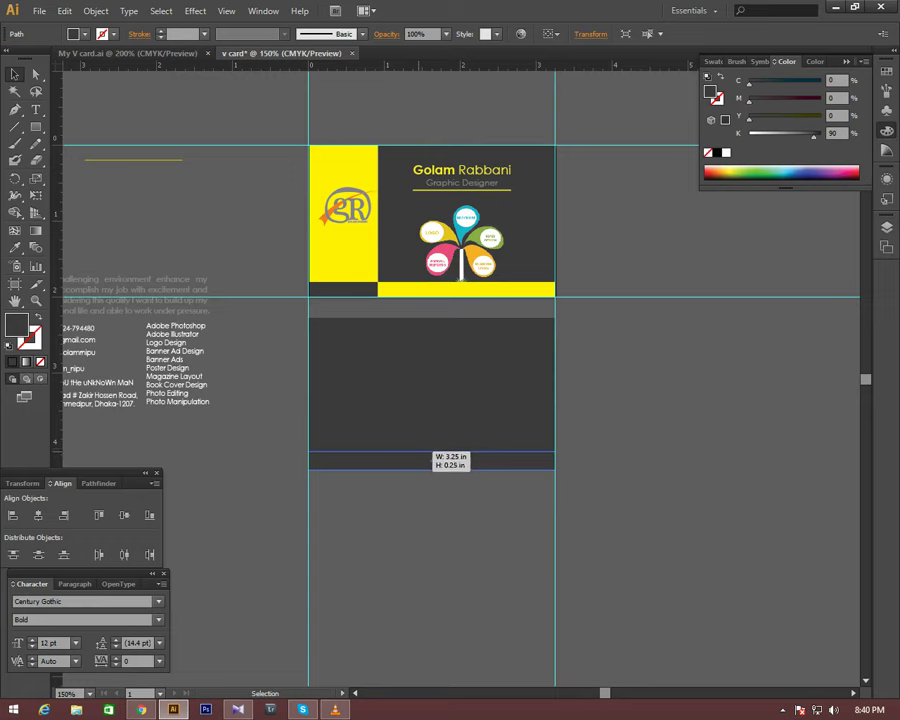
left_click_drag(431, 452, 431, 456)
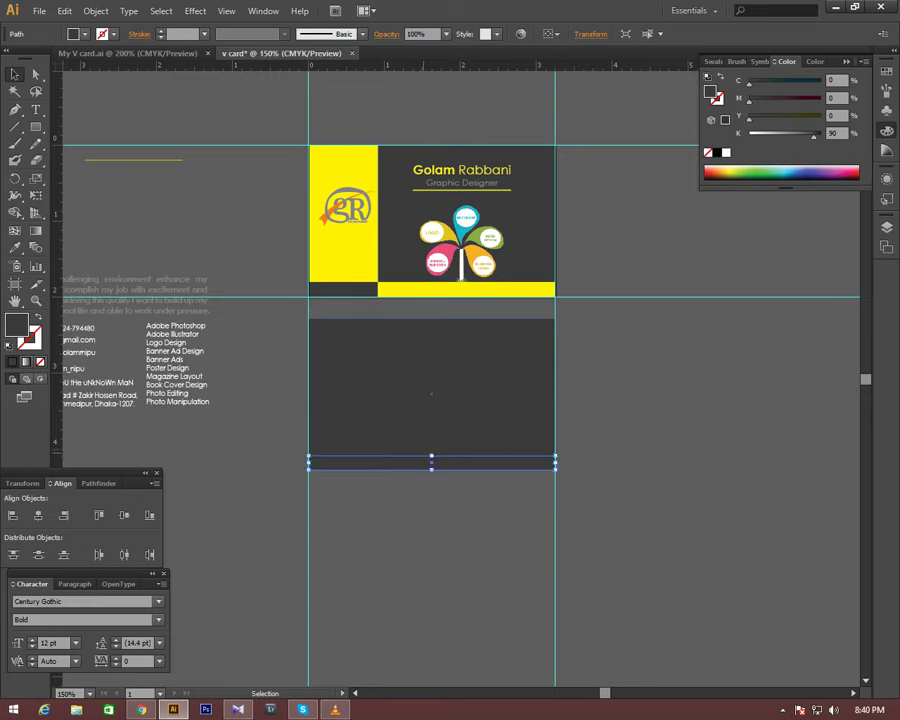
- Fill the 0.25 in strip with the front's yellow using the Eyedropper
key("i")
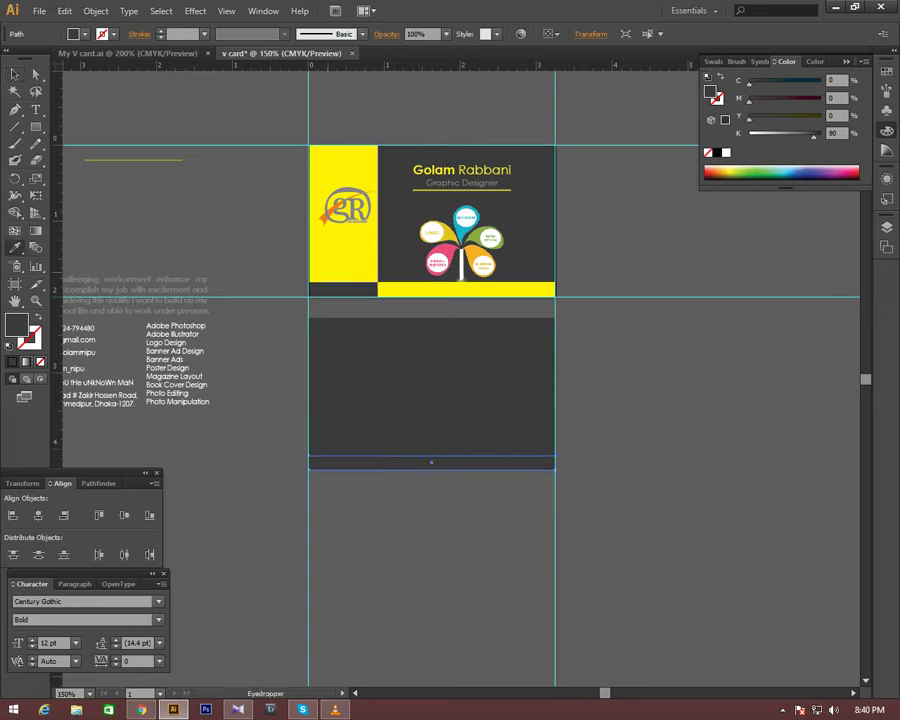
left_click(457, 289)
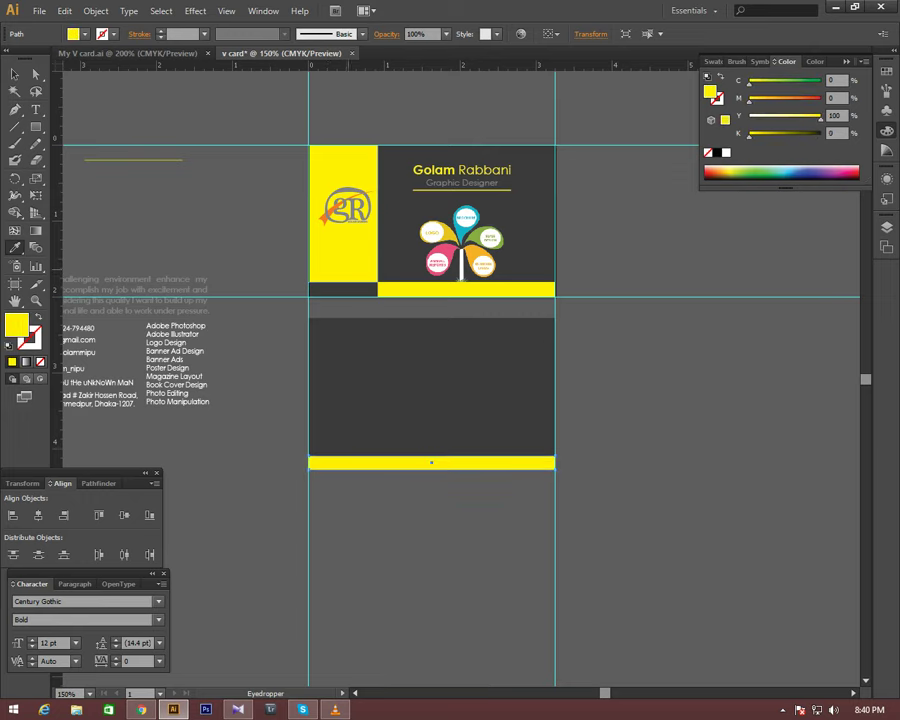
left_click(15, 74)
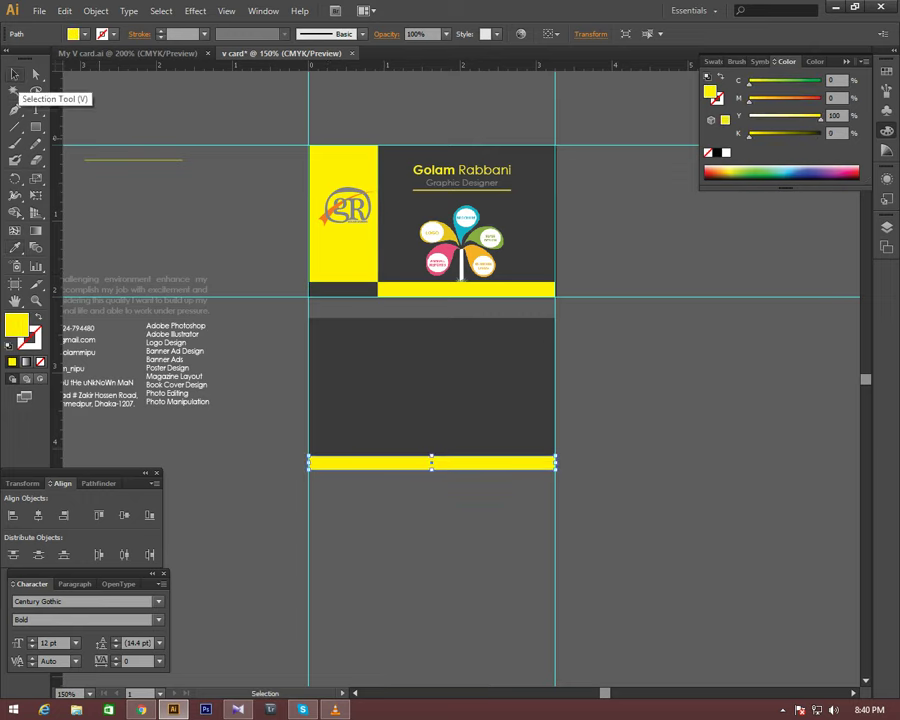
key("ctrl+=")
scroll(435, 350, "up", 1)
key("ctrl+=")
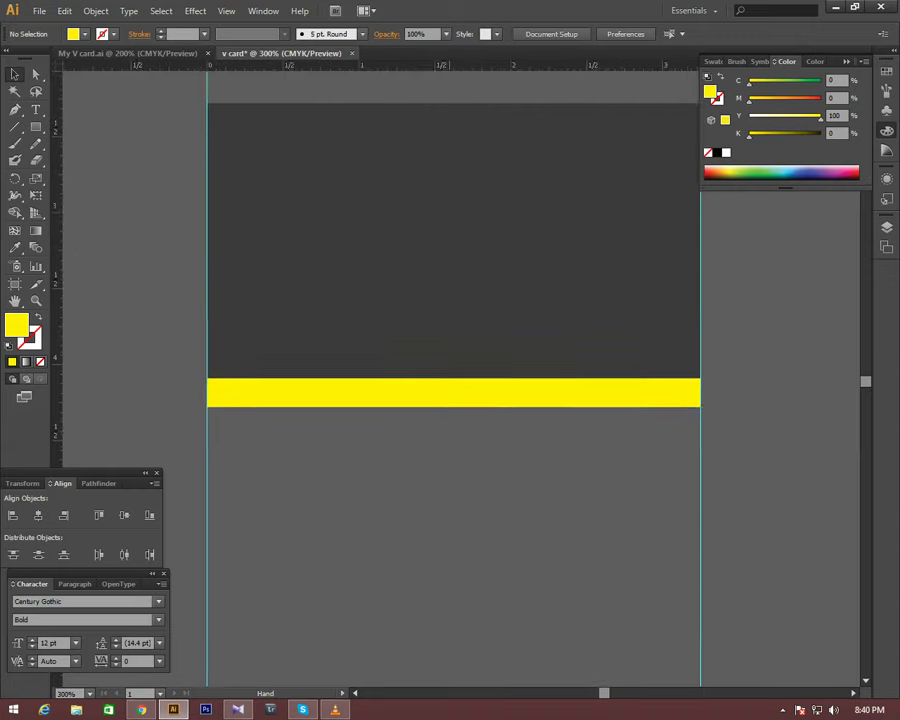
scroll(455, 350, "up", 2)
left_click(459, 328)
- Eyedrop the strip's yellow into the large rectangle and shrink it to a narrow upright bar
left_click_drag(459, 328, 446, 349)
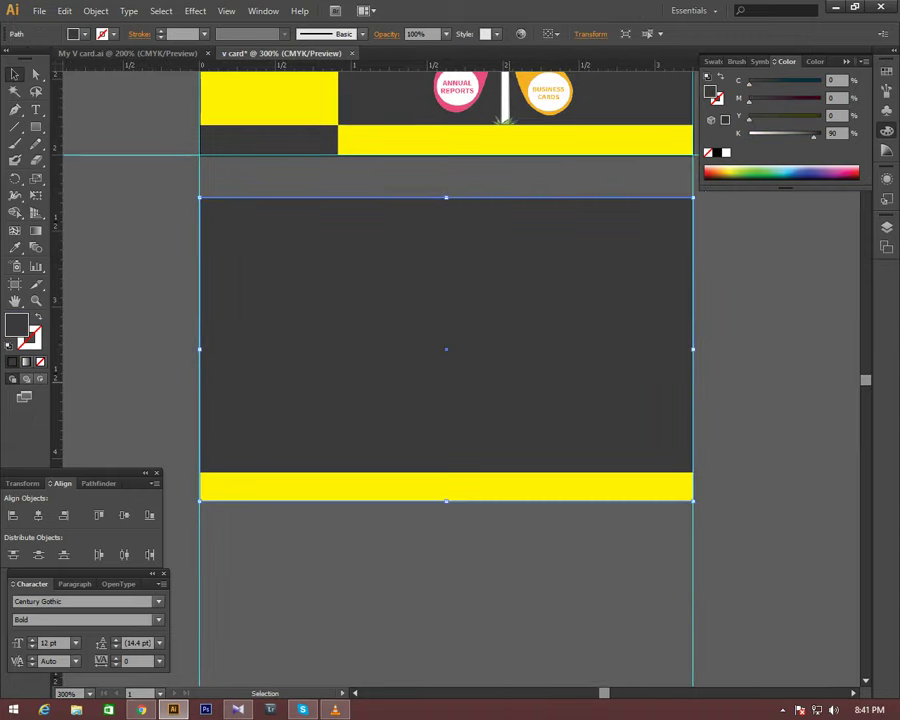
key("v")
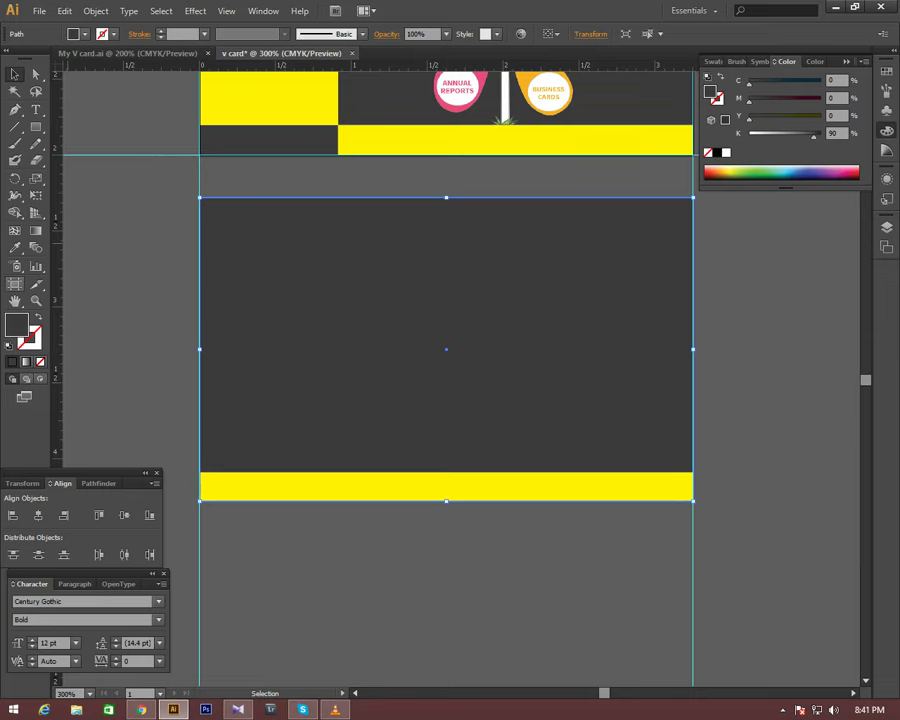
key("i")
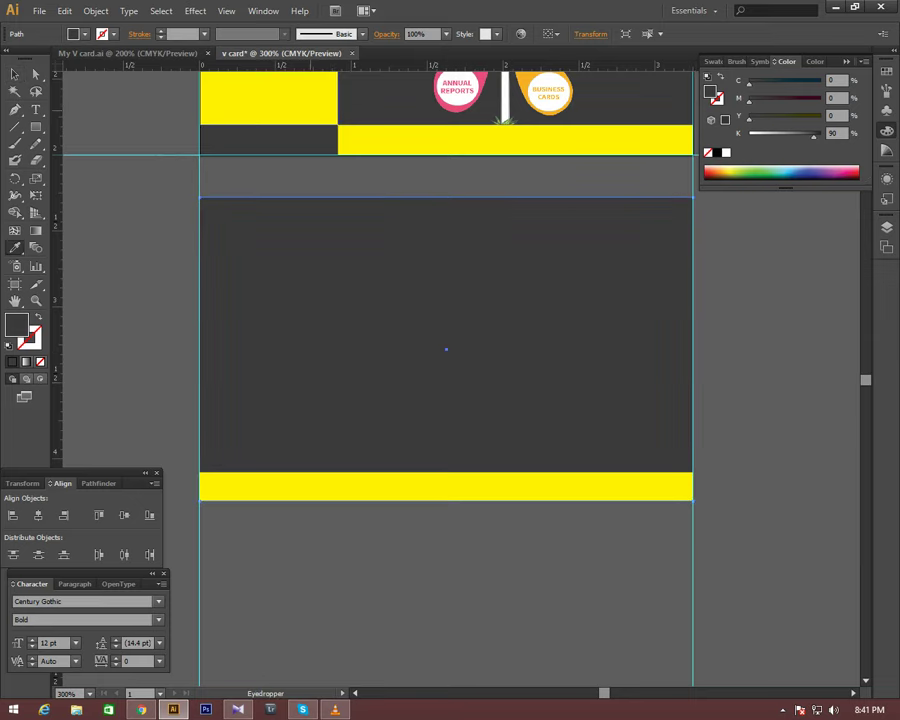
left_click(446, 487)
key("v")
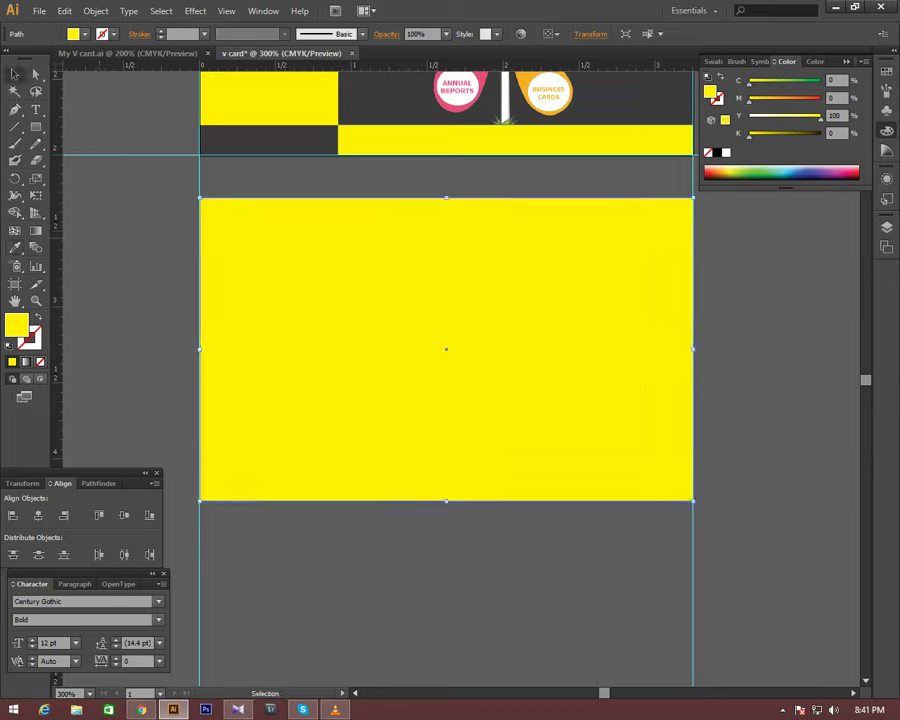
mouse_move(693, 349)
left_mouse_down()
mouse_move(284, 358)
mouse_move(277, 349)
left_mouse_up()
mouse_move(238, 197)
left_mouse_down()
mouse_move(239, 306)
mouse_move(238, 297)
left_mouse_up()
left_click_drag(200, 398, 221, 398)
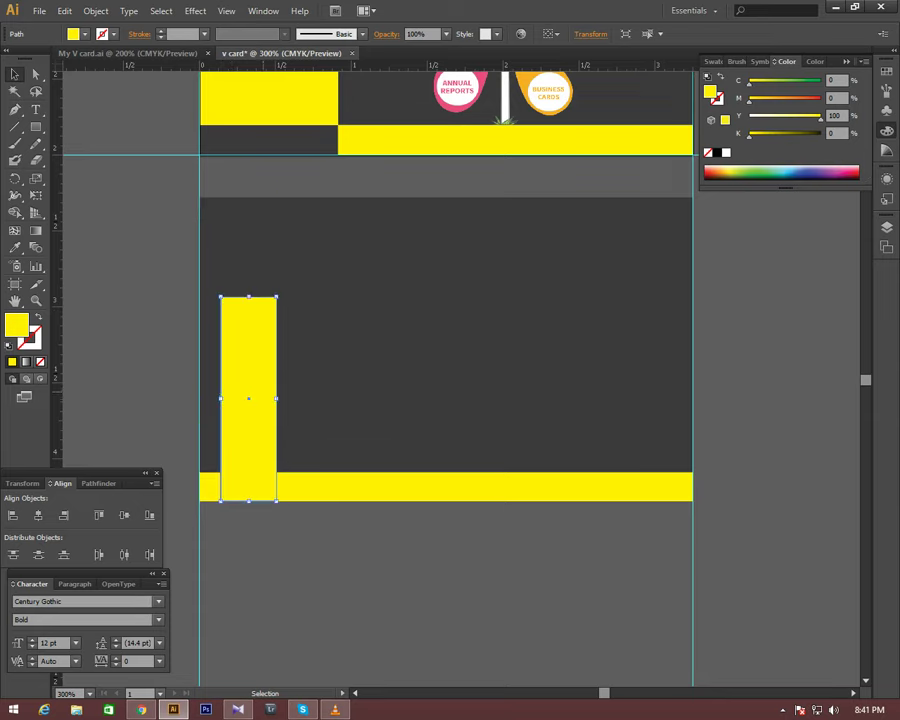
- Widen the yellow vertical bar to 0.4 in
mouse_move(450, 350)
left_mouse_down()
mouse_move(461, 350)
mouse_move(443, 367)
left_mouse_up()
key("ctrl+shift+a")
double_click(255, 410)
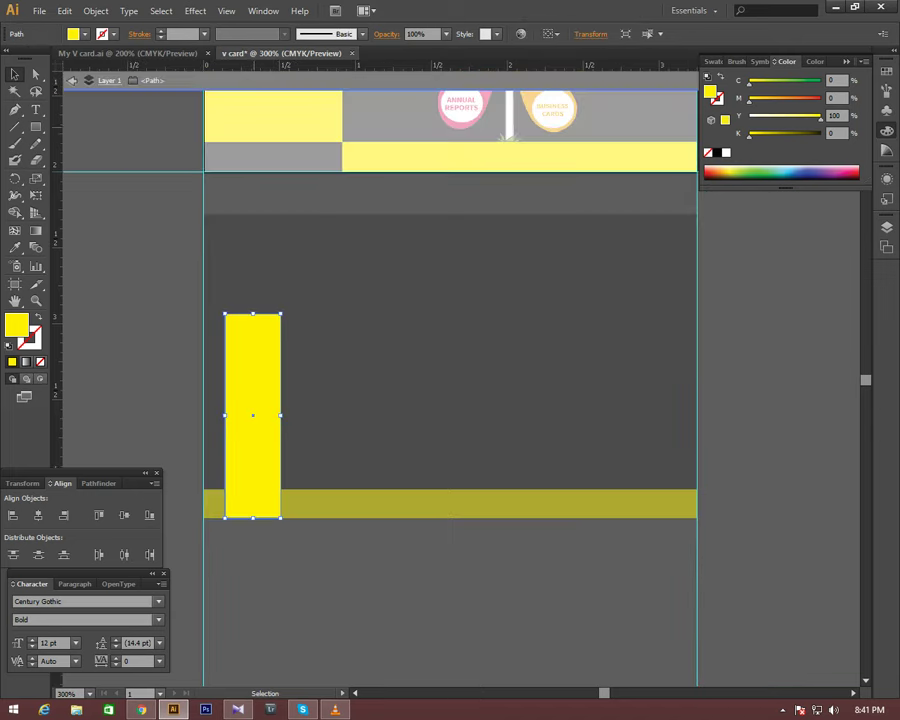
key("Escape")
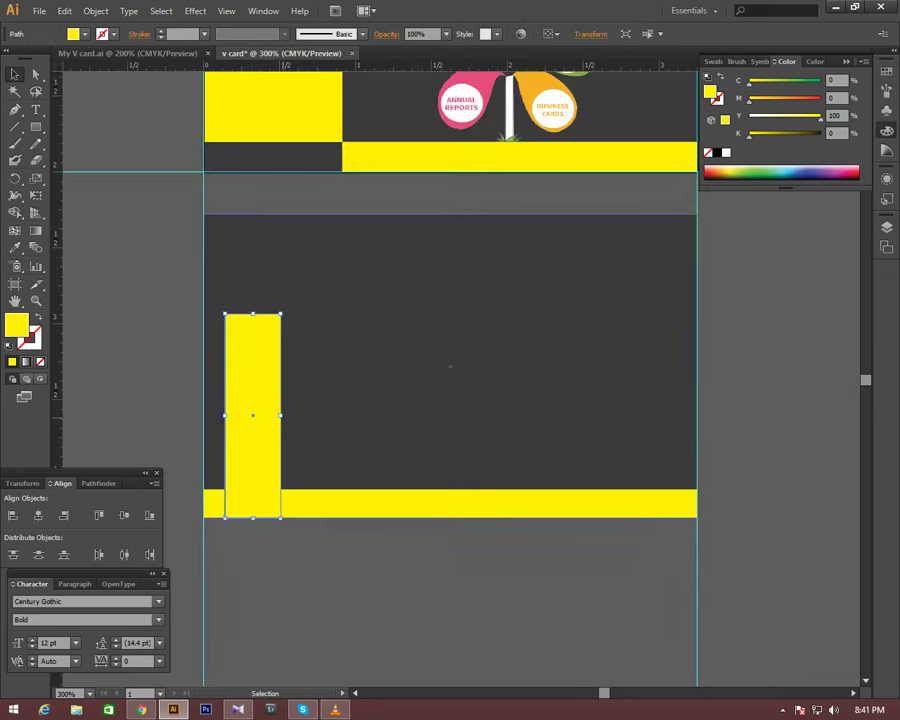
left_click_drag(281, 415, 286, 415)
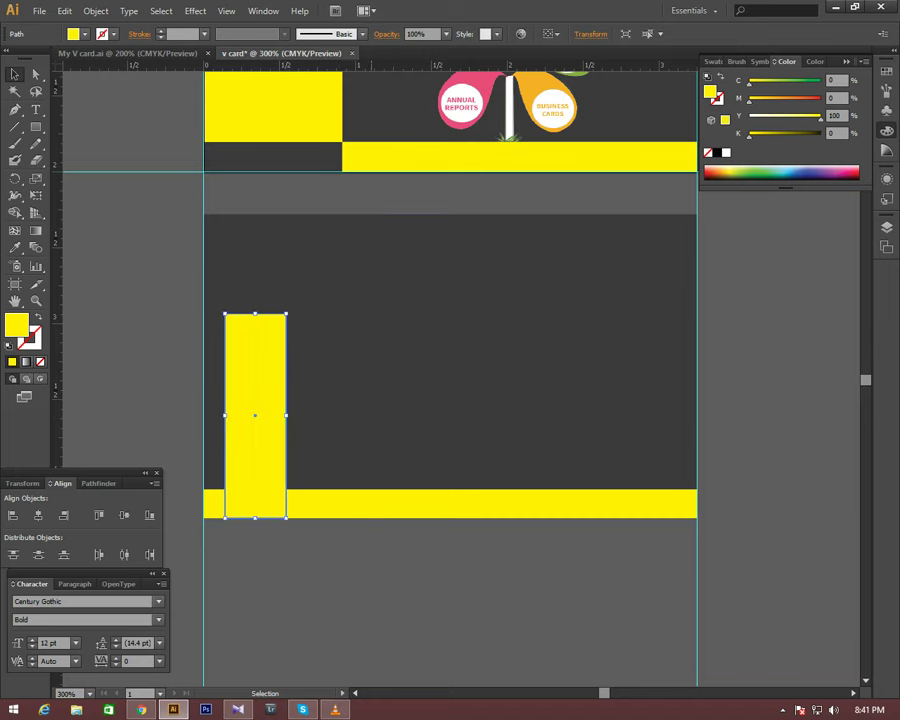
- Trim the yellow bar's height slightly, then zoom out to 150% showing the contact details
key("ctrl+shift+a")
key("ctrl+minus")
left_click_drag(500, 300, 468, 368)
left_click_drag(339, 372, 328, 392)
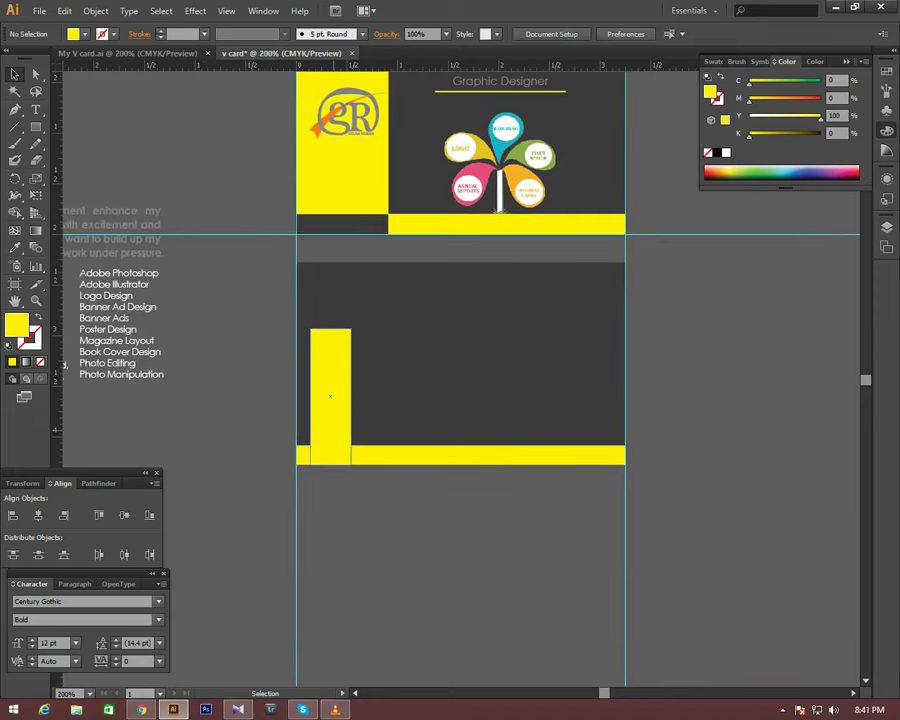
left_click(330, 395)
left_click_drag(351, 465, 351, 452)
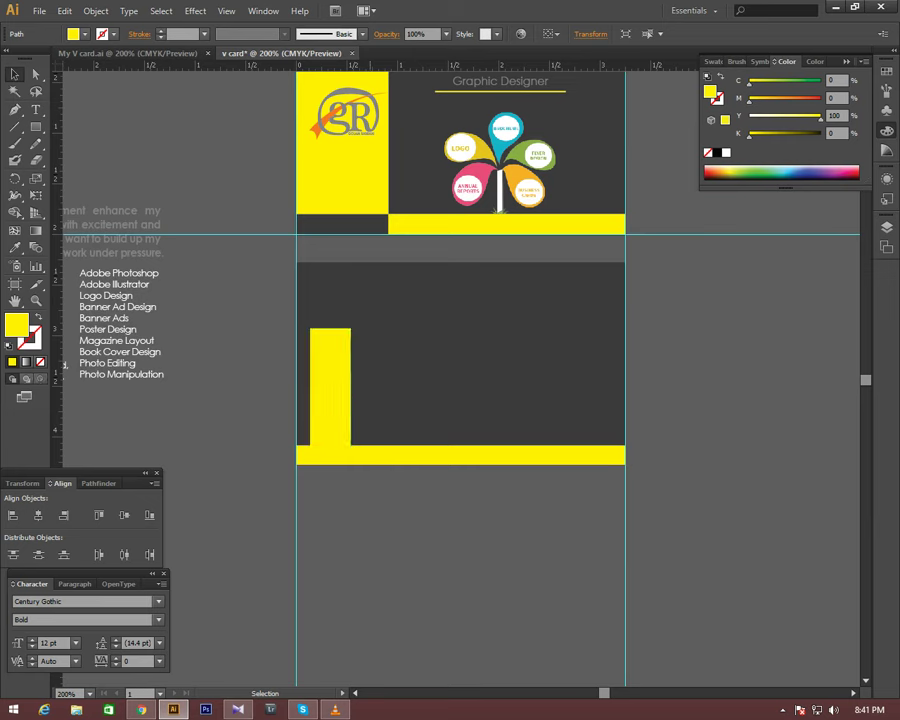
key("ctrl+shift+a")
scroll(450, 350, "up", 1)
key("ctrl+minus")
left_click_drag(450, 380, 622, 421)
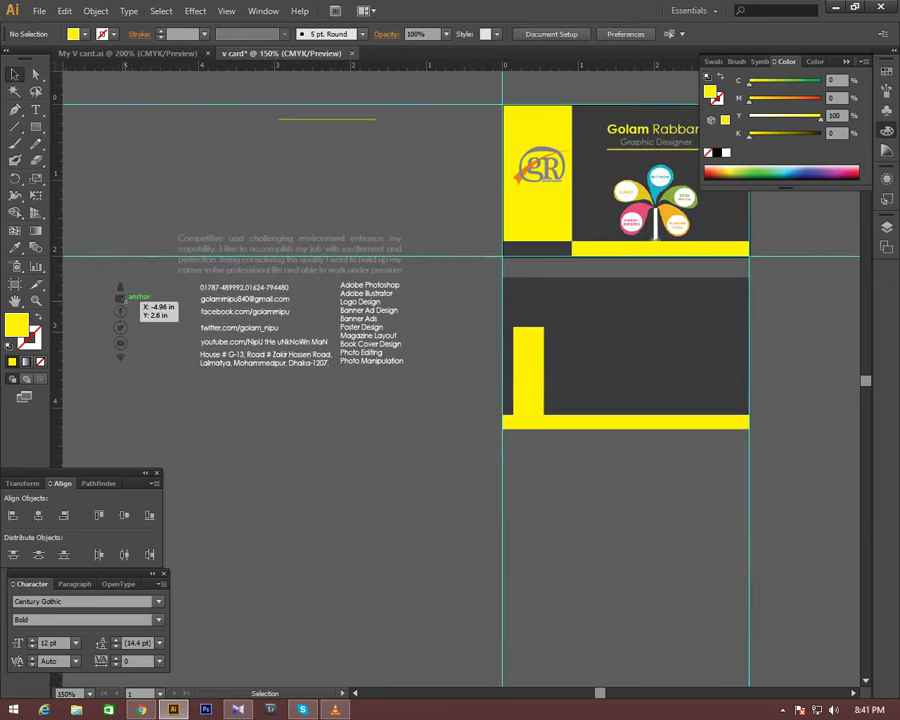
- Select all the social icons and drop the group onto the yellow bar
left_click(120, 297)
key("ctrl+shift+a")
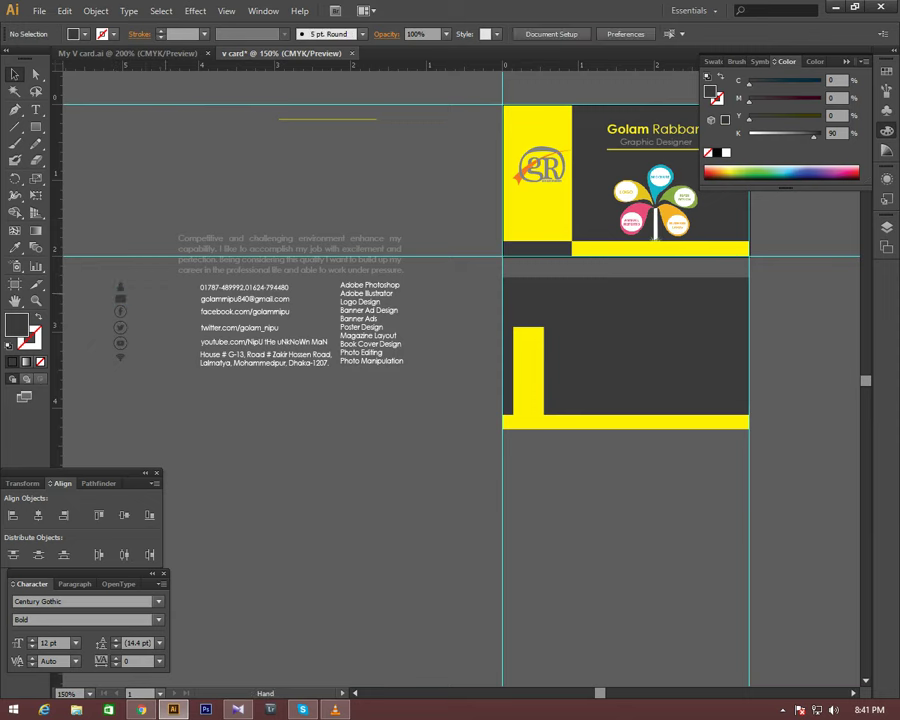
left_click_drag(120, 297, 188, 297)
scroll(112, 293, "up", 5)
scroll(235, 136, "down", 1)
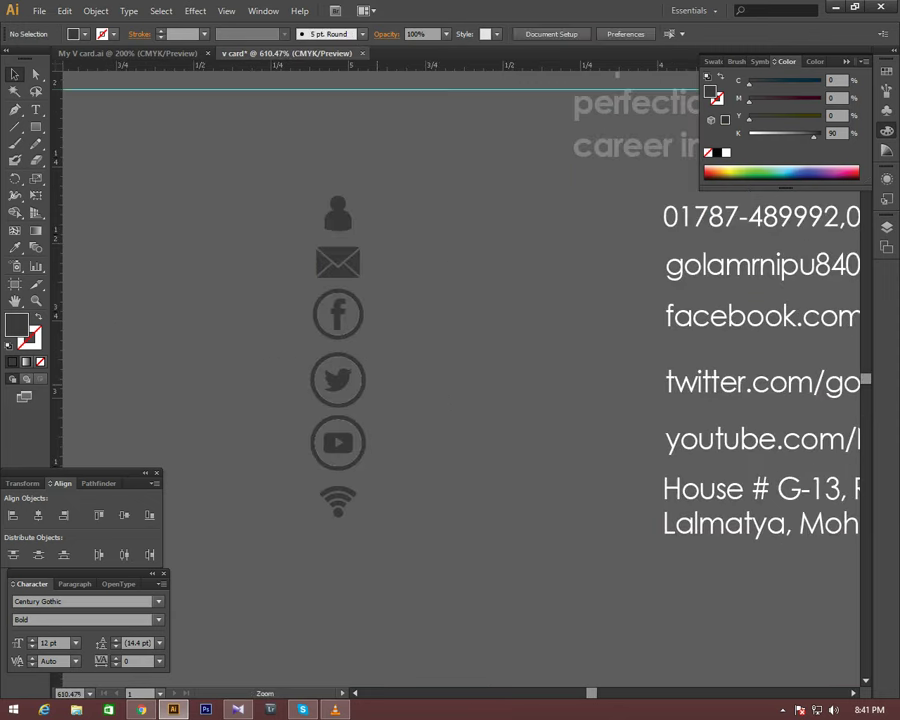
left_click_drag(296, 134, 390, 515)
scroll(528, 236, "down", 2)
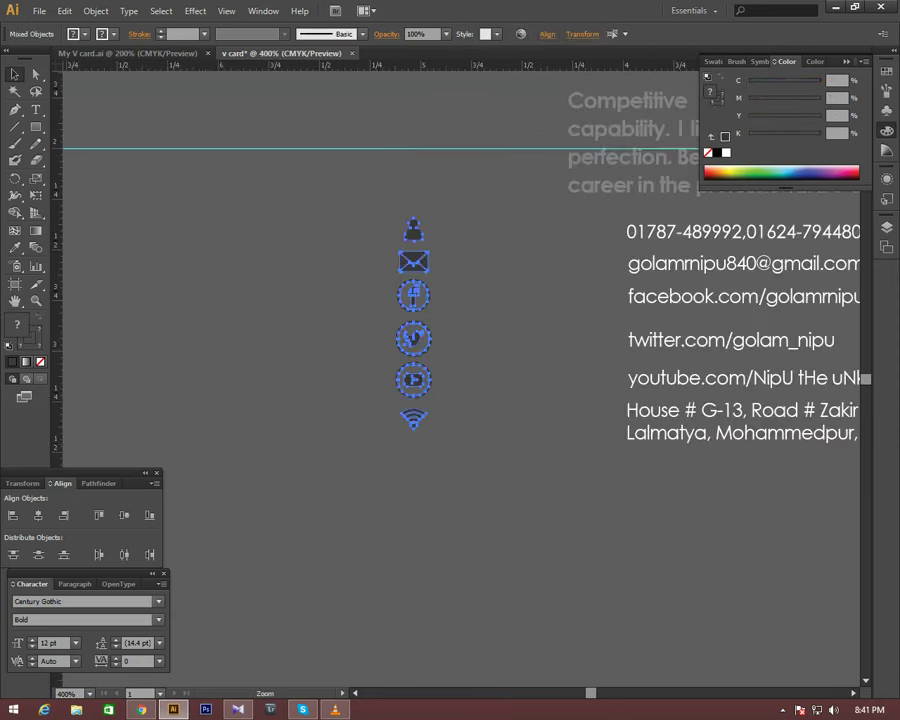
left_click_drag(528, 236, 347, 276)
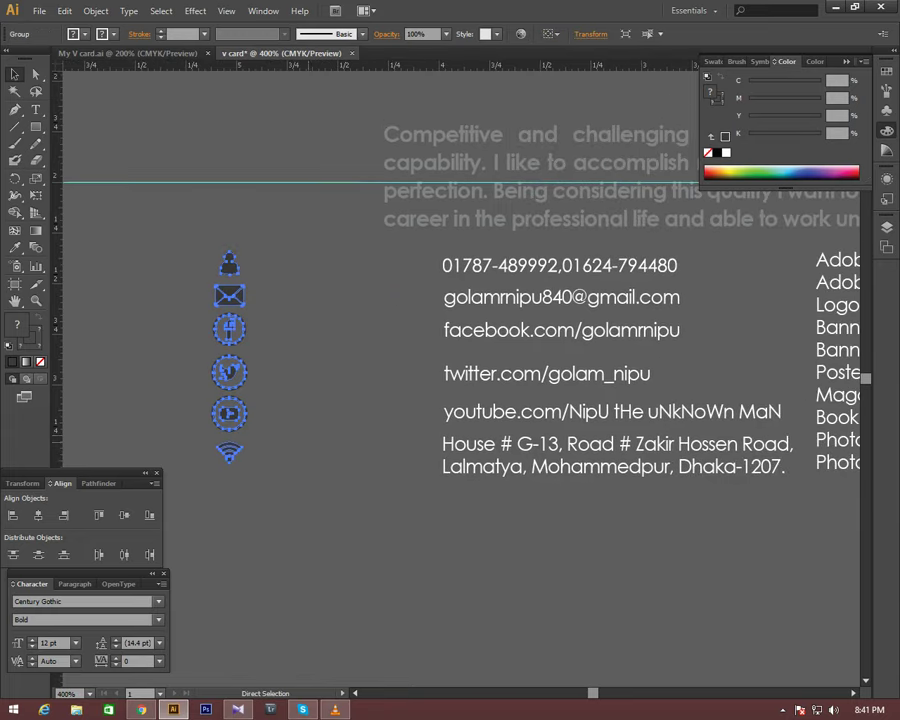
scroll(563, 366, "down", 2)
left_click_drag(563, 366, 474, 308)
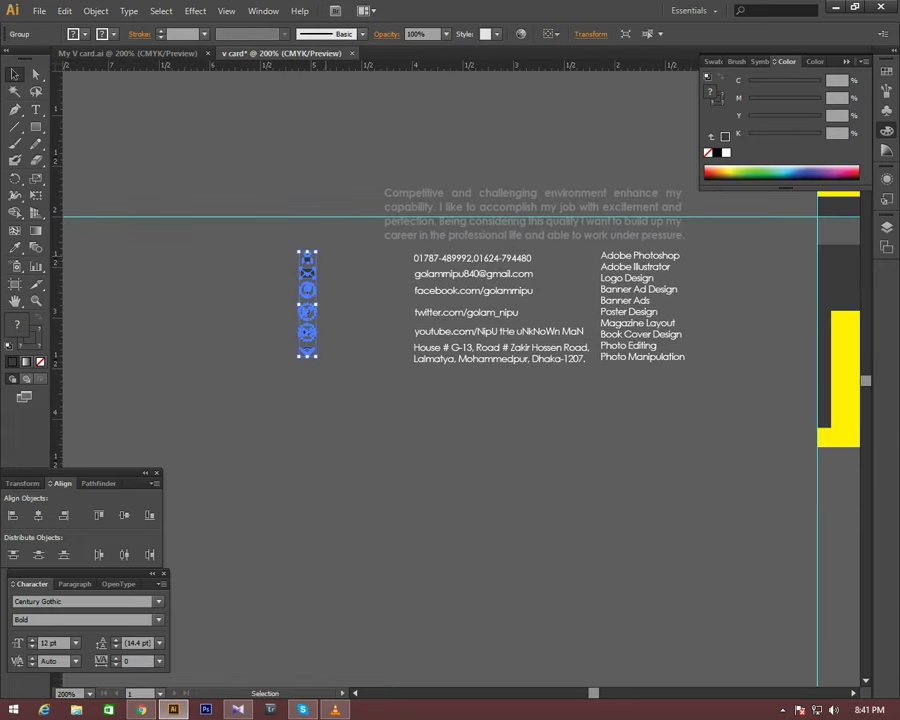
left_click_drag(316, 252, 322, 210)
left_click_drag(310, 265, 841, 435)
mouse_move(700, 440)
left_mouse_down()
mouse_move(334, 440)
mouse_move(357, 475)
mouse_move(388, 341)
mouse_move(390, 400)
left_mouse_up()
- Squeeze the icons into a narrow column and move it up inside the bar
scroll(496, 440, "up", 2)
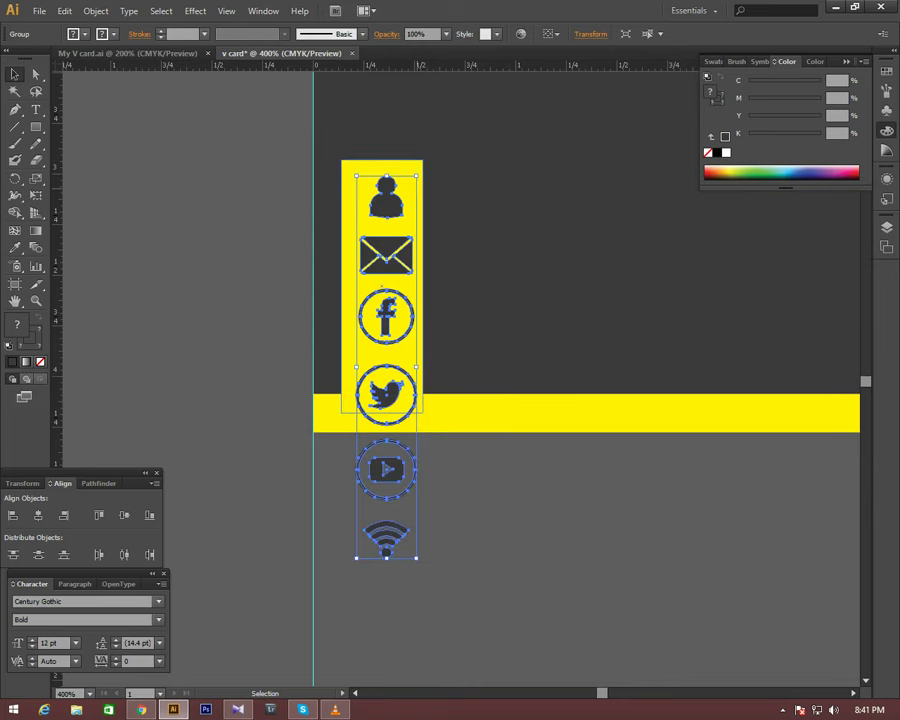
left_click_drag(417, 176, 402, 186)
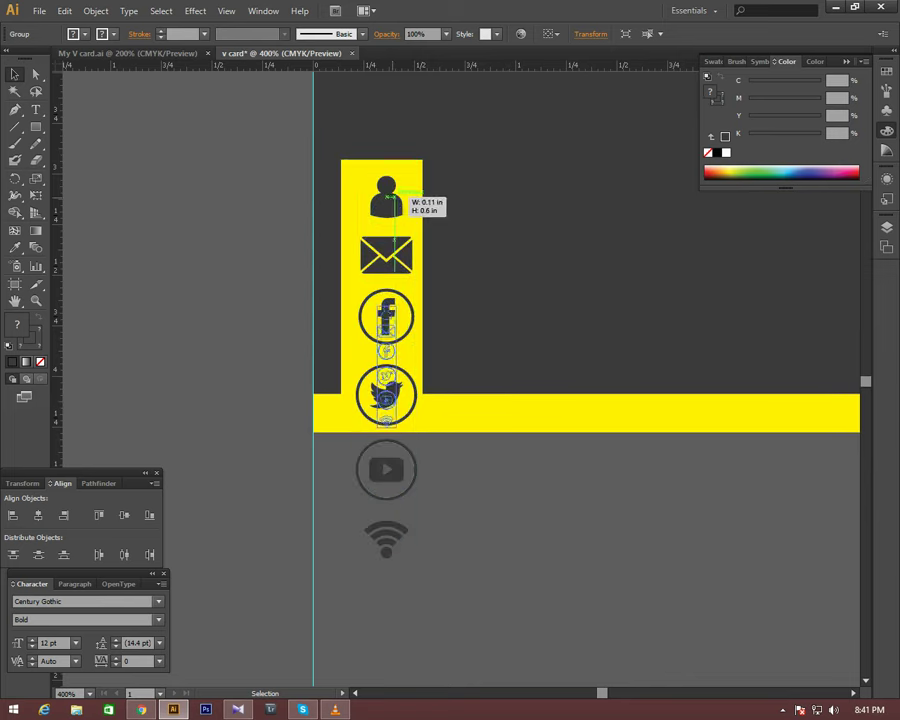
left_click_drag(390, 350, 386, 262)
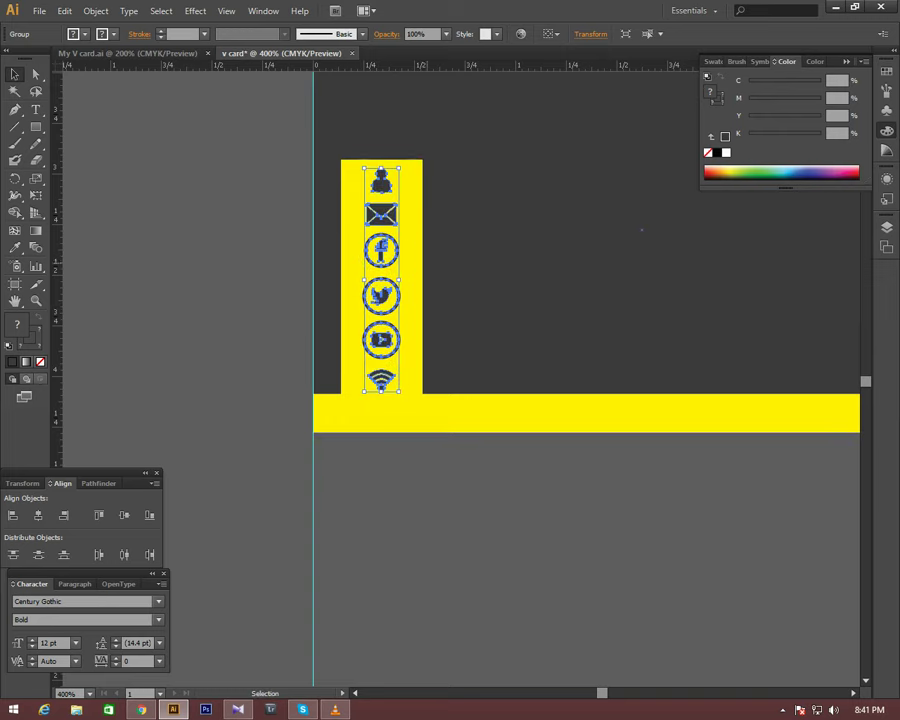
left_click(440, 240)
mouse_move(440, 240)
left_mouse_down()
mouse_move(420, 257)
mouse_move(420, 270)
left_mouse_up()
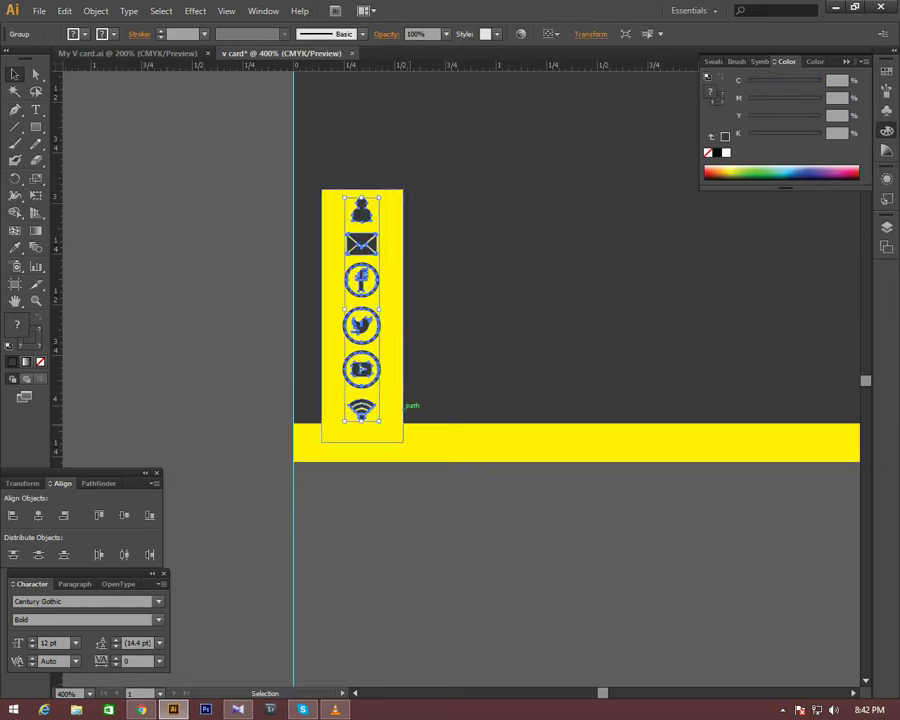
left_click(399, 221)
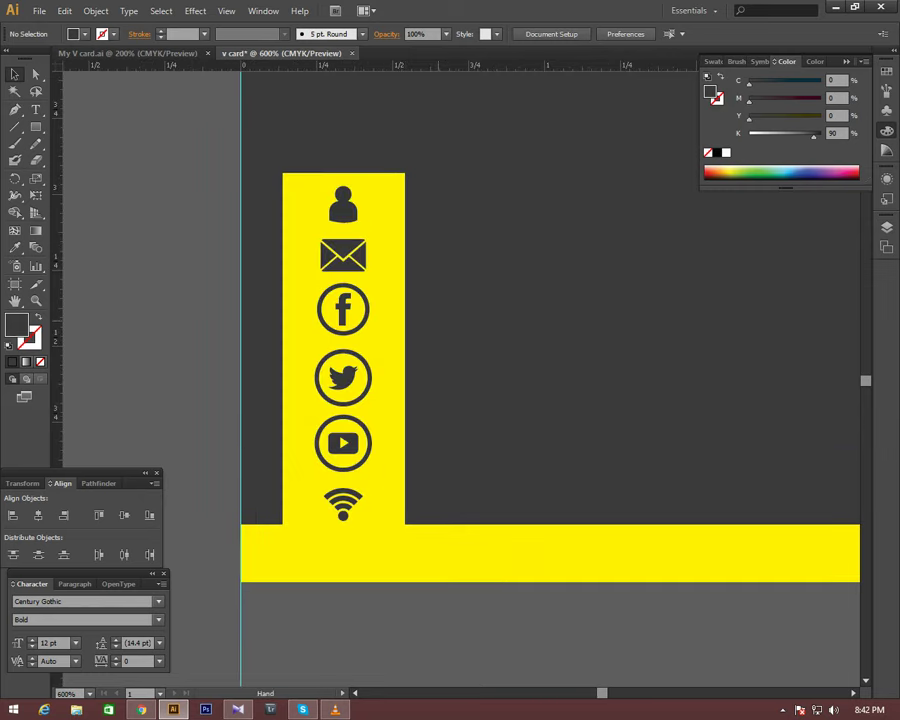
mouse_move(354, 248)
left_mouse_down()
mouse_move(356, 237)
mouse_move(350, 248)
left_mouse_up()
- Raise the yellow bar's top edge above the icon column
left_click(343, 173)
left_click_drag(343, 173, 343, 160)
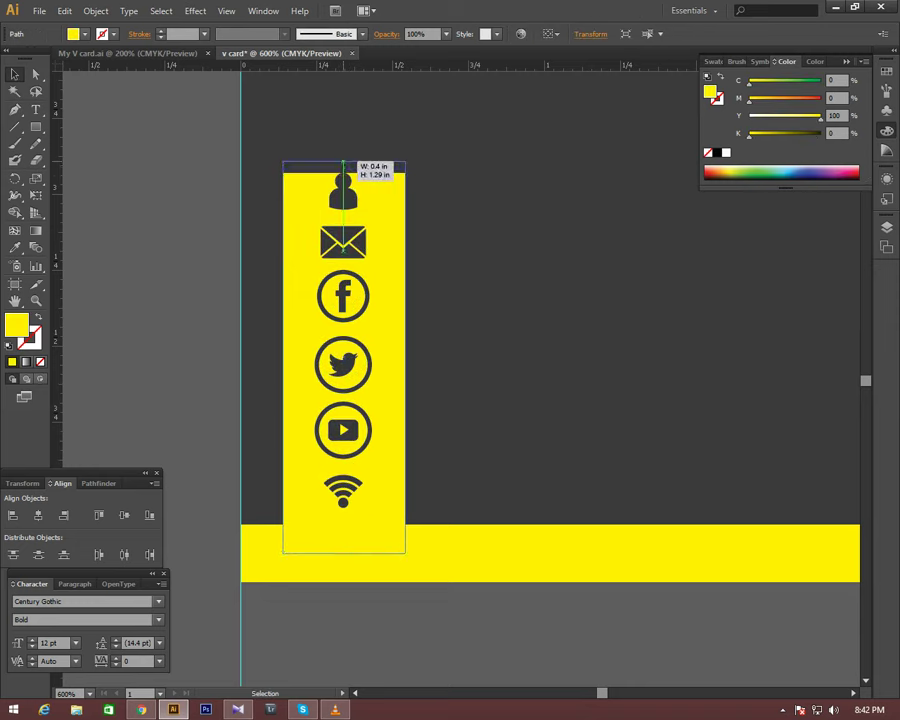
key("ctrl+shift+a")
scroll(487, 394, "down", 2)
scroll(610, 380, "down", 1)
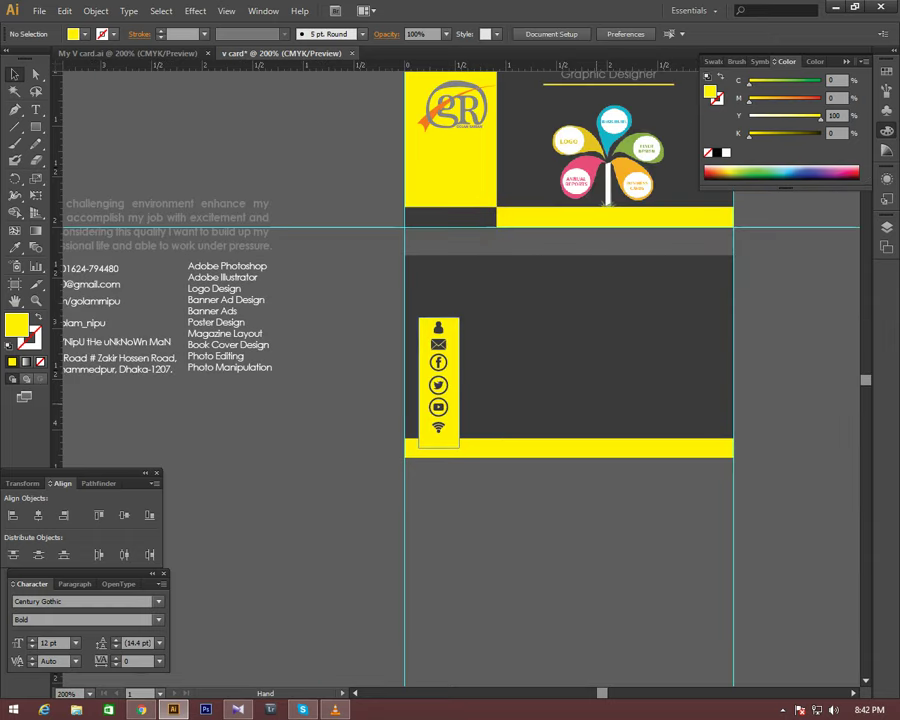
- Move the phone number text onto the card back, beside the person icon
left_click_drag(550, 380, 589, 383)
left_click_drag(180, 280, 390, 360)
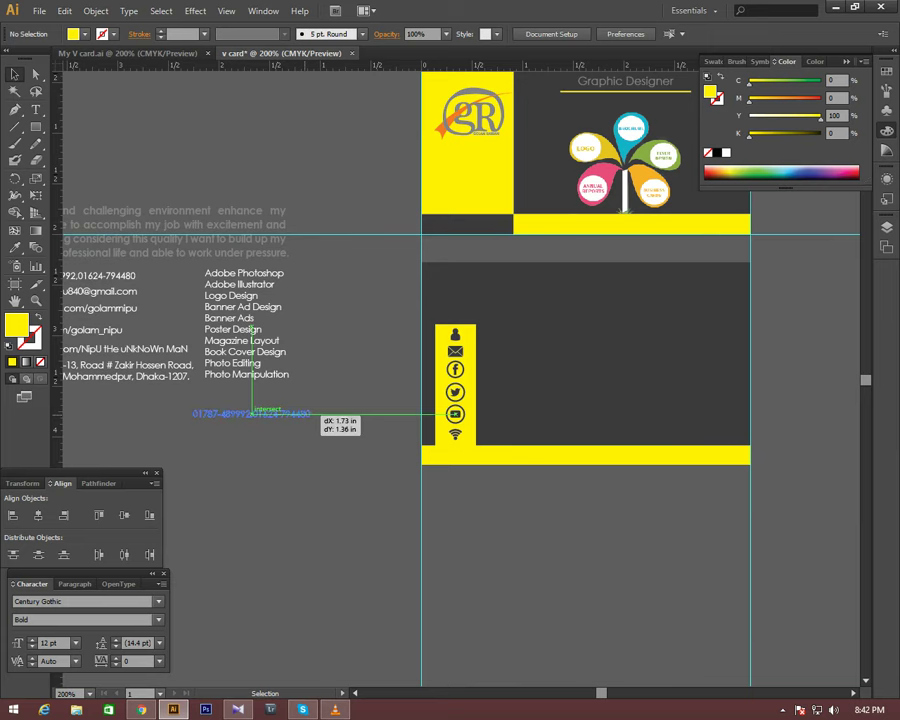
left_click_drag(390, 360, 530, 314)
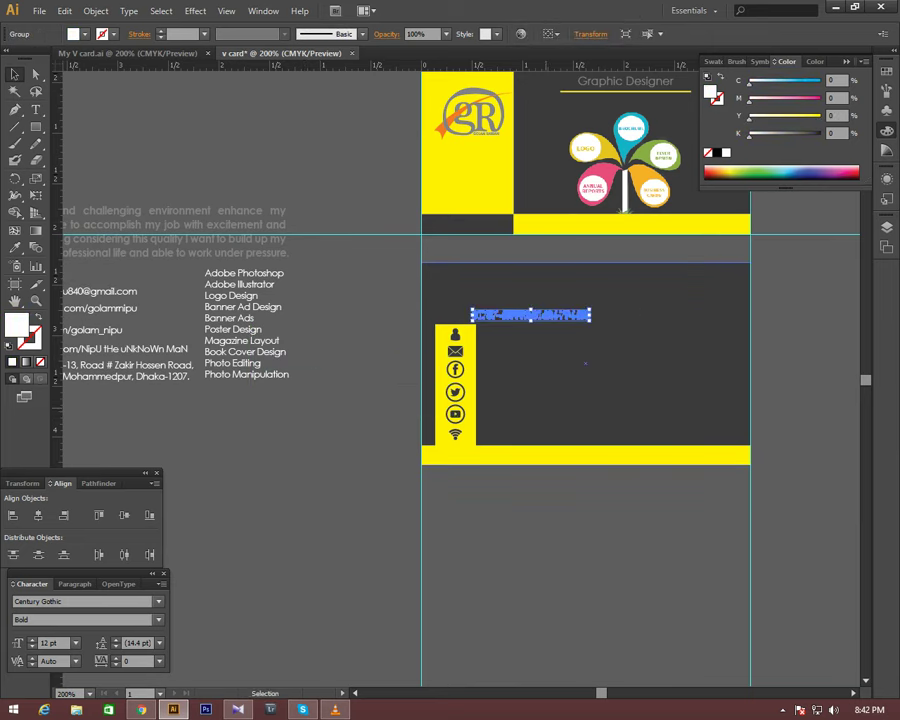
key("ctrl+equal")
key("ctrl+shift+a")
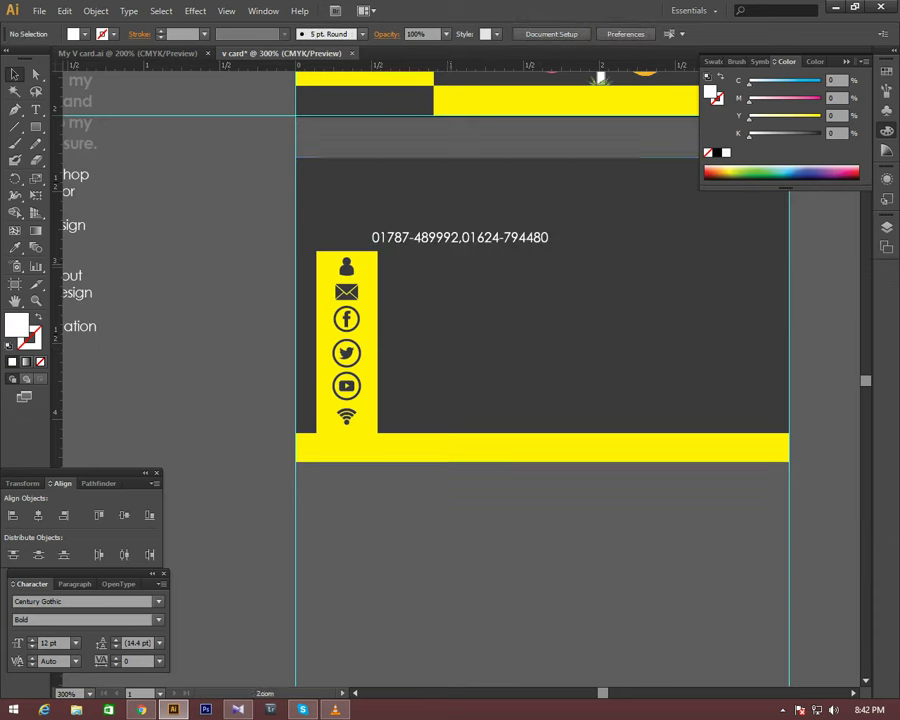
key("ctrl+equal")
mouse_move(466, 275)
left_mouse_down()
mouse_move(489, 302)
mouse_move(478, 314)
left_mouse_up()
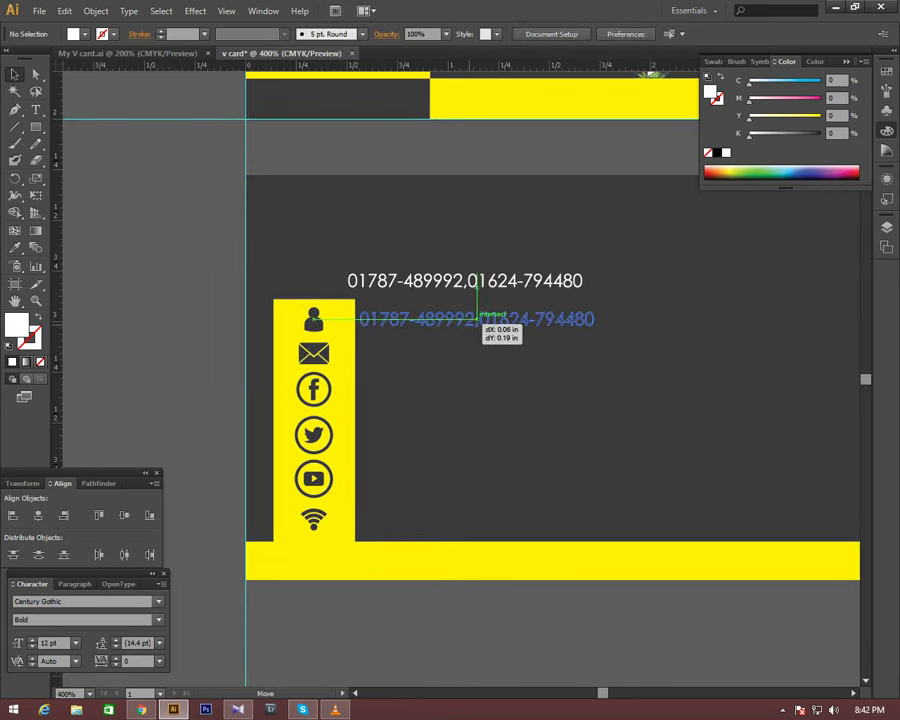
key("ctrl+shift+a")
key("ctrl+minus")
key("ctrl+minus")
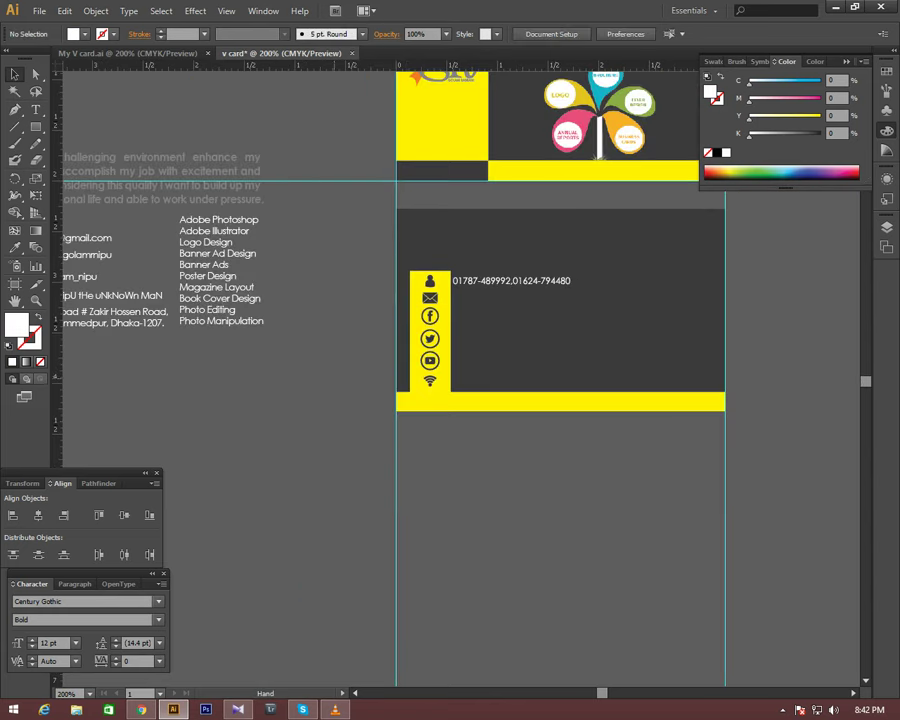
left_click_drag(450, 400, 537, 397)
mouse_move(173, 245)
left_mouse_down()
mouse_move(700, 328)
mouse_move(705, 311)
left_mouse_up()
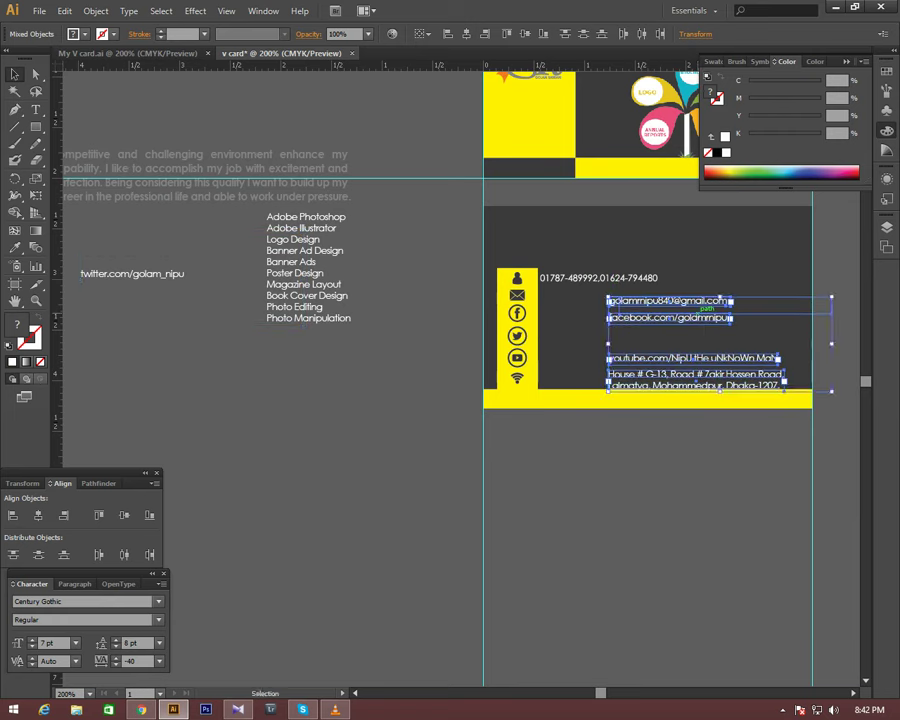
- Redo moving the contact lines onto the card's dark area and zoom in on them
key("ctrl")
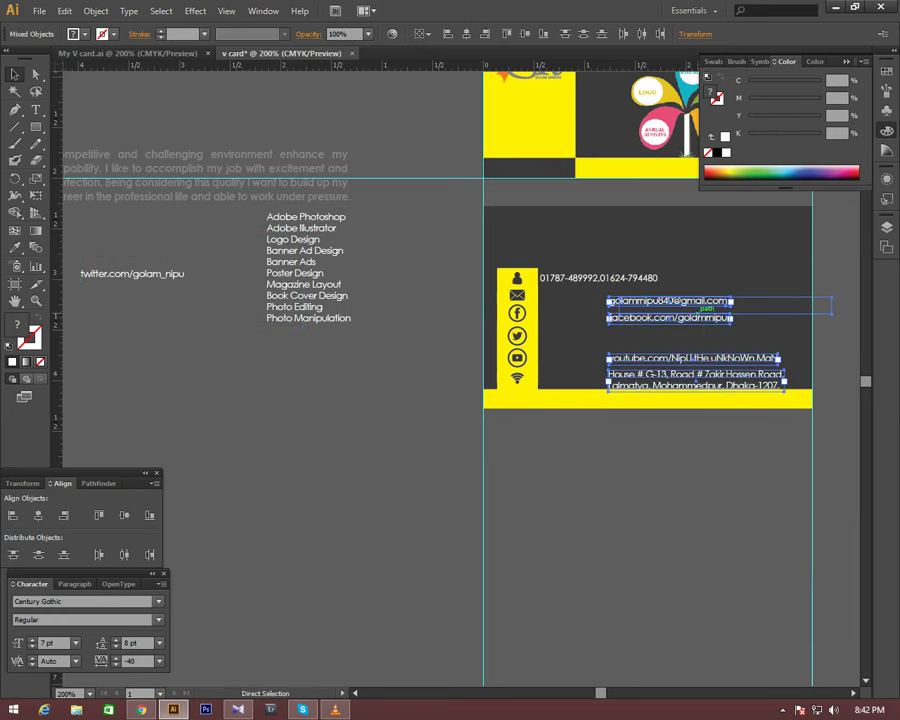
key("ctrl+z")
key("ctrl+shift+a")
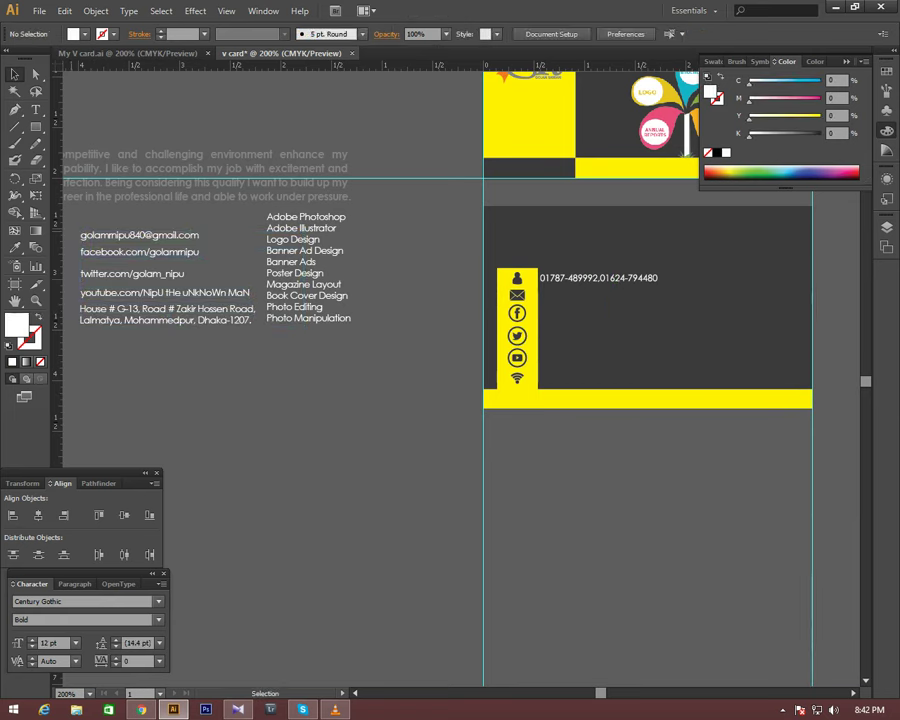
left_click_drag(130, 297, 646, 358)
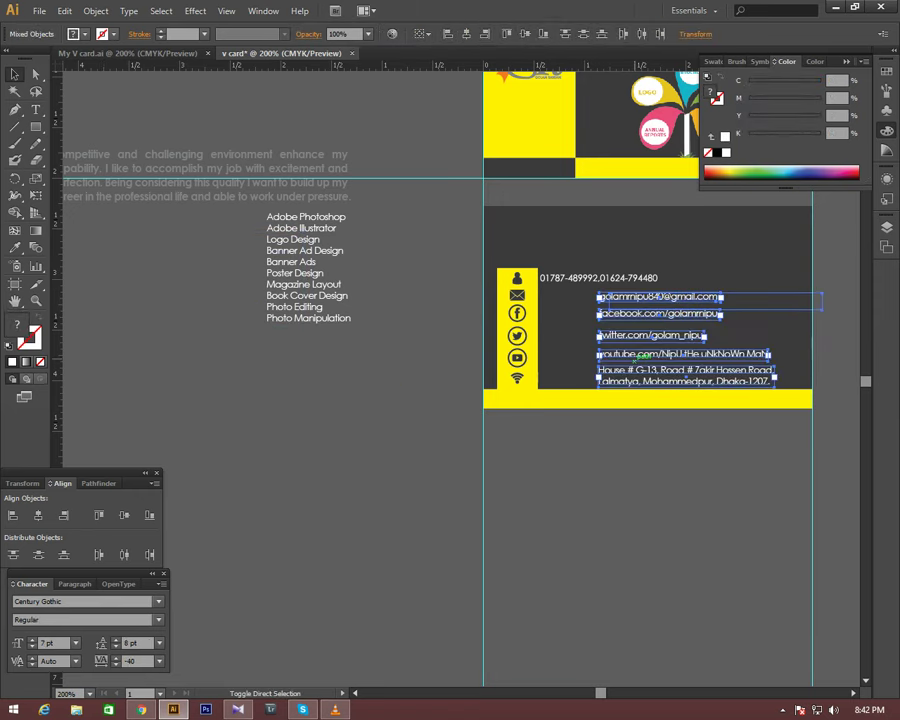
key("ctrl+shift+a")
key("ctrl+equal")
key("ctrl+equal")
left_click_drag(440, 395, 620, 330)
key("t")
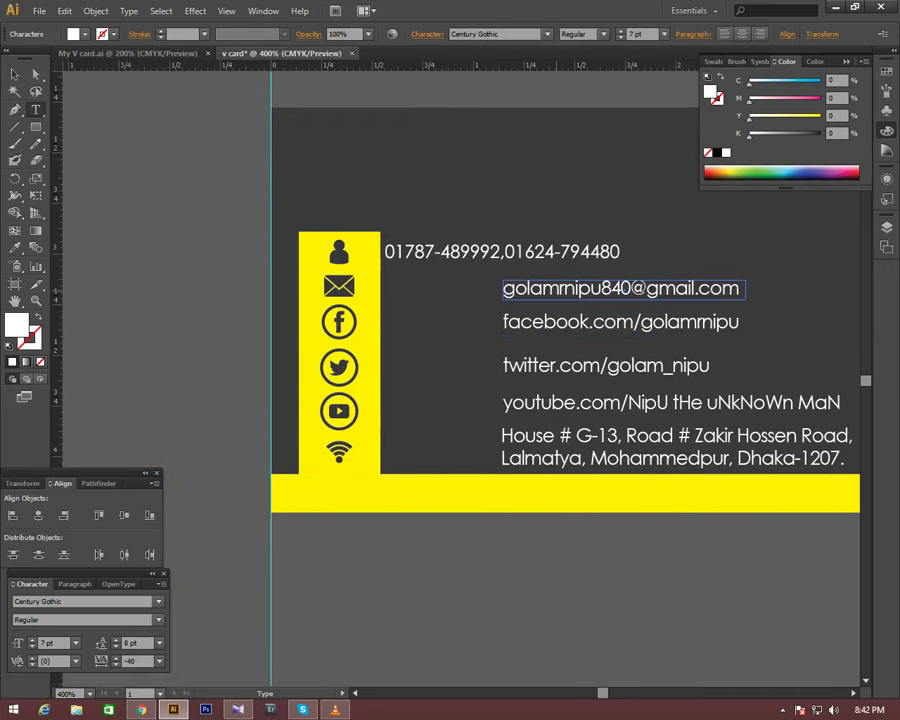
key("v")
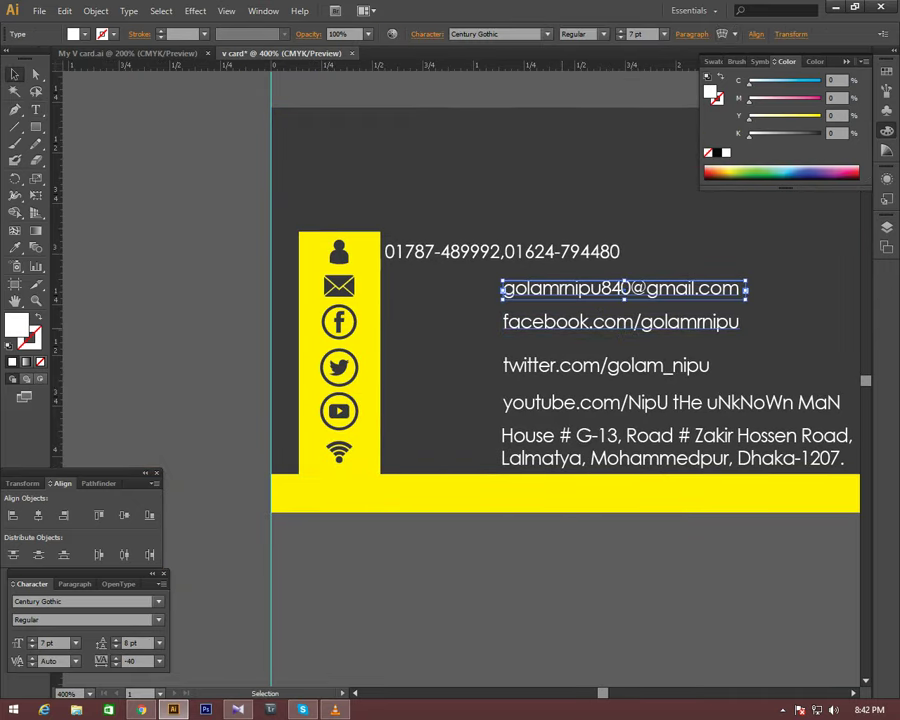
- Move the Facebook, YouTube, address and Twitter lines out below the card
left_click_drag(530, 321, 505, 556)
left_click_drag(560, 402, 552, 521)
mouse_move(600, 436)
left_mouse_down()
mouse_move(590, 531)
mouse_move(574, 572)
left_mouse_up()
left_click_drag(605, 365, 440, 595)
- Place the email, YouTube, Facebook, Twitter and address lines beside their matching icons
mouse_move(624, 291)
left_mouse_down()
mouse_move(485, 455)
mouse_move(503, 285)
left_mouse_up()
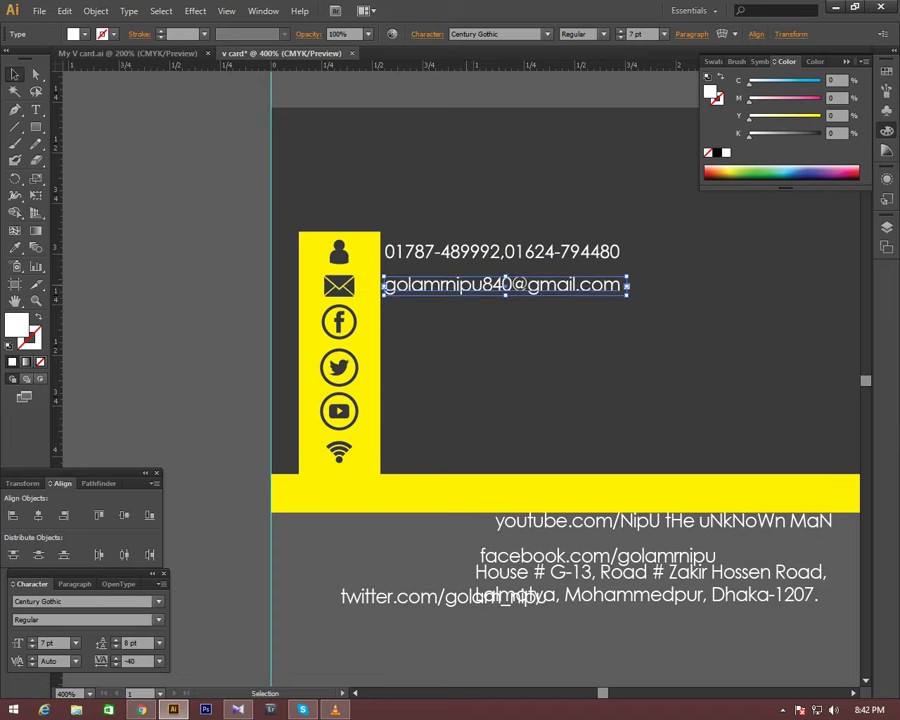
mouse_move(560, 521)
left_mouse_down()
mouse_move(464, 374)
mouse_move(446, 411)
left_mouse_up()
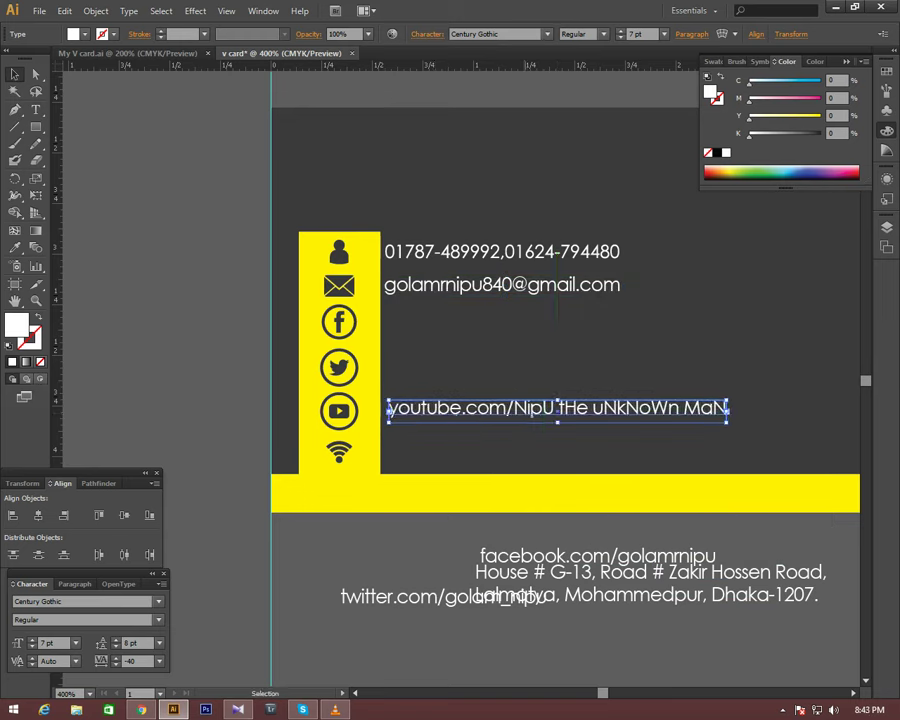
mouse_move(627, 550)
left_mouse_down()
mouse_move(540, 318)
mouse_move(510, 316)
left_mouse_up()
left_click_drag(560, 572, 470, 529)
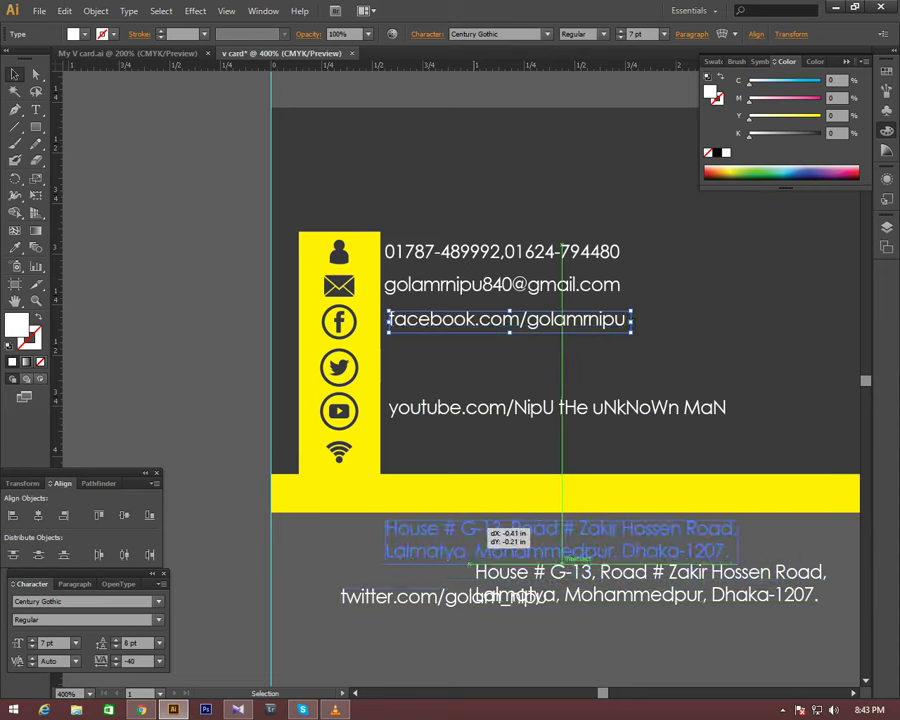
mouse_move(446, 596)
left_mouse_down()
mouse_move(430, 381)
mouse_move(497, 366)
left_mouse_up()
left_click_drag(562, 529, 566, 436)
- Select all six contact lines and apply Horizontal Align Left
left_click(505, 340)
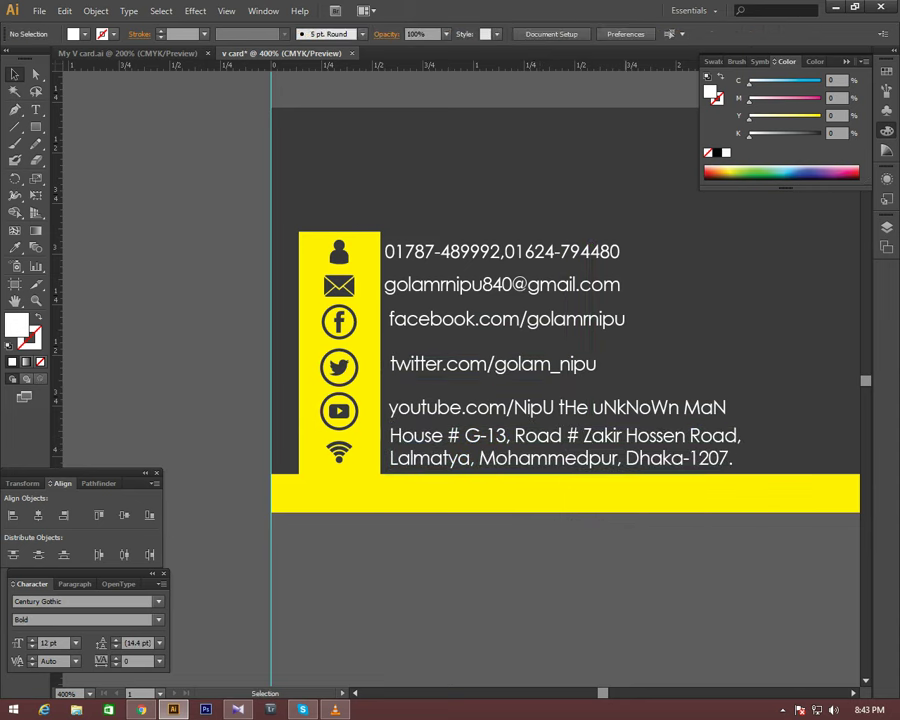
left_click(432, 250)
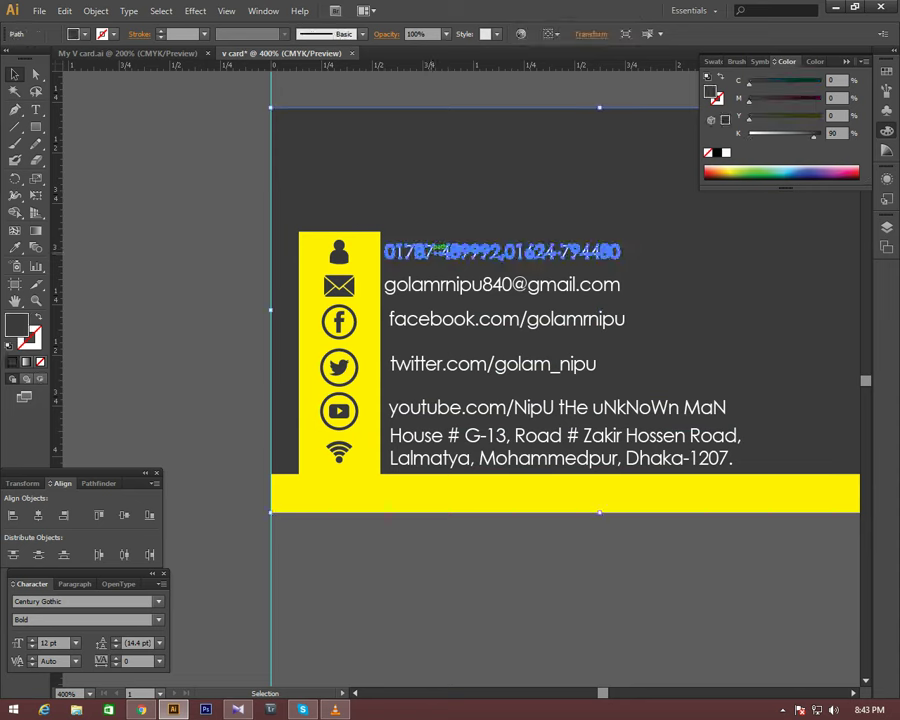
left_click(440, 285, "shift")
left_click(490, 320, "shift")
left_click(466, 366, "shift")
left_click(540, 408, "shift")
left_click(566, 448, "shift")
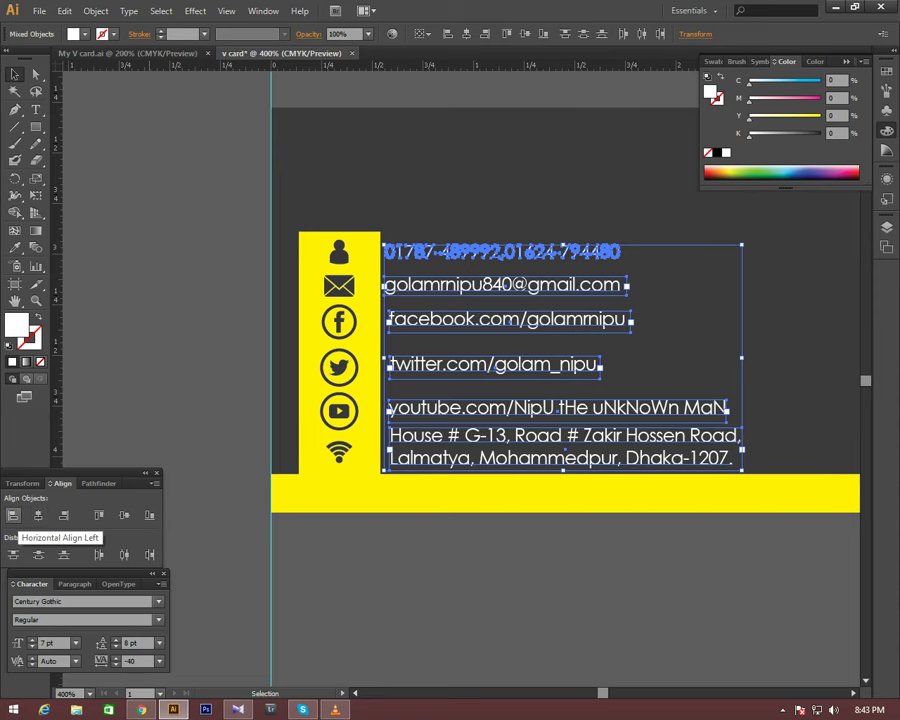
left_click(13, 516)
- Inspect the aligned contact lines and compare them with the My V card.ai reference
left_click(270, 135)
scroll(270, 135, "up", 1)
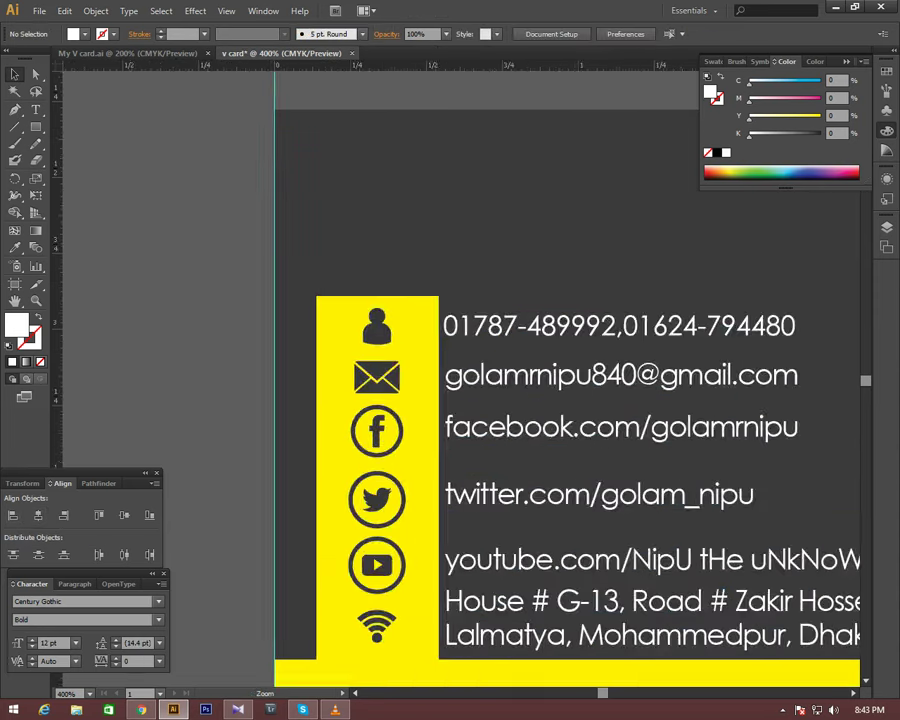
scroll(270, 135, "up", 1)
left_click_drag(400, 485, 273, 240)
scroll(299, 476, "down", 1)
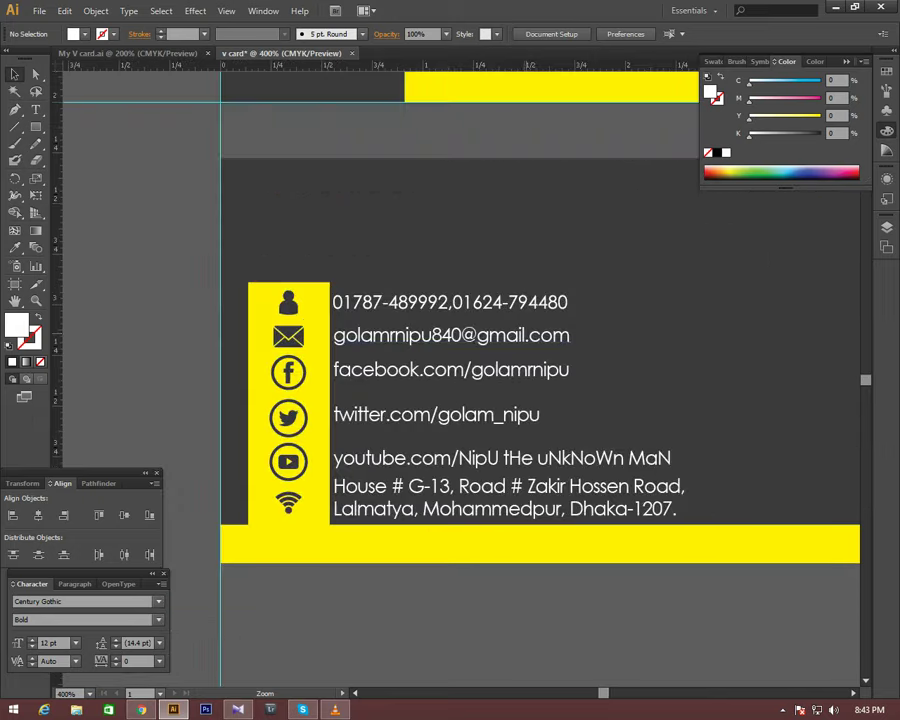
mouse_move(450, 400)
left_mouse_down()
mouse_move(384, 300)
mouse_move(349, 299)
left_mouse_up()
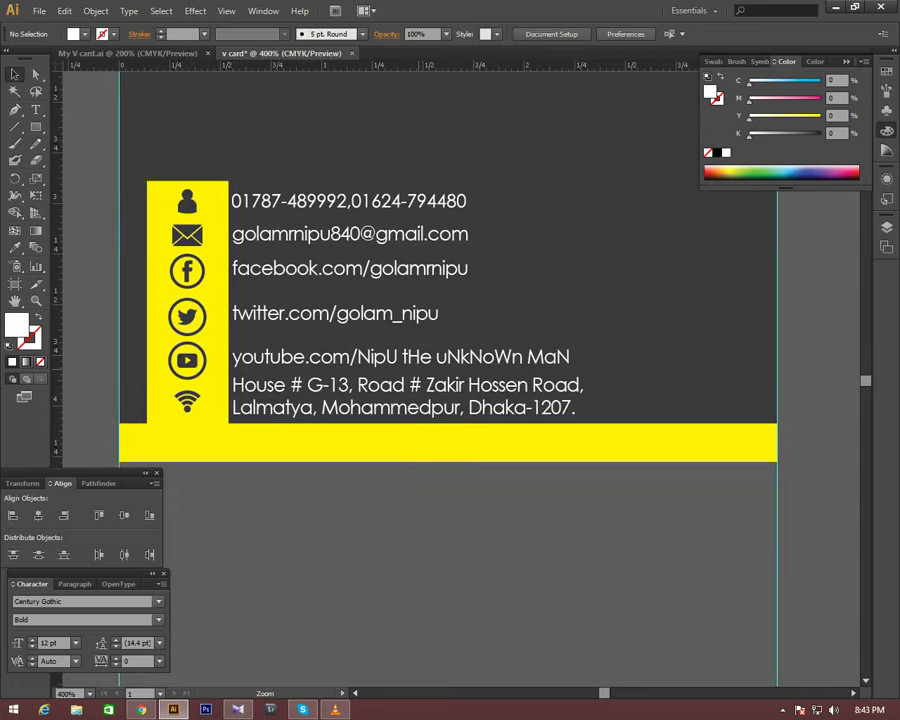
scroll(707, 377, "down", 1)
scroll(707, 377, "down", 1)
mouse_move(450, 360)
left_mouse_down()
mouse_move(446, 394)
mouse_move(466, 358)
left_mouse_up()
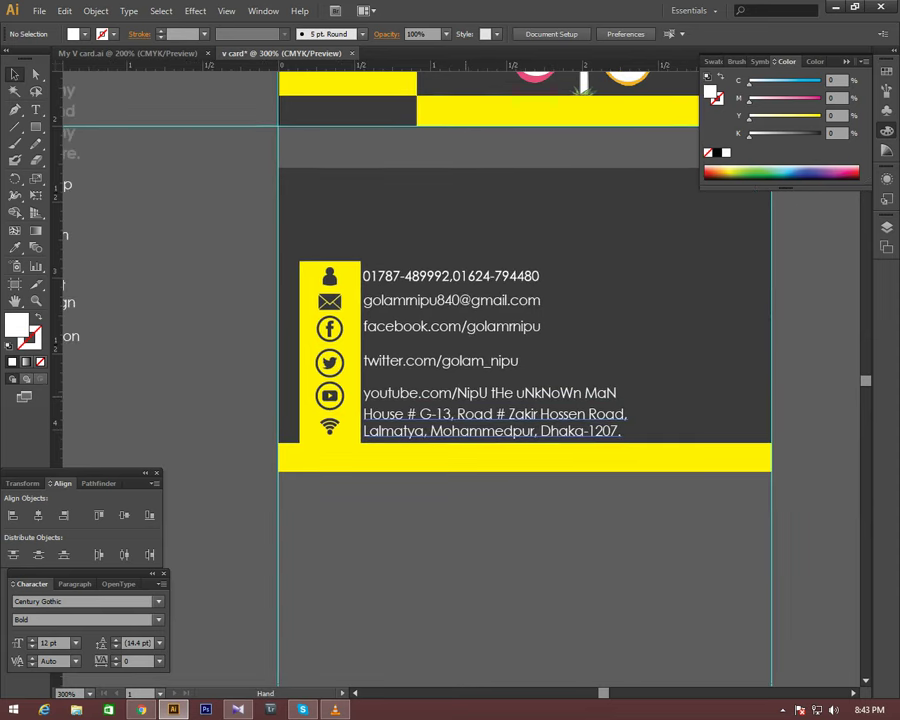
scroll(290, 335, "down", 1)
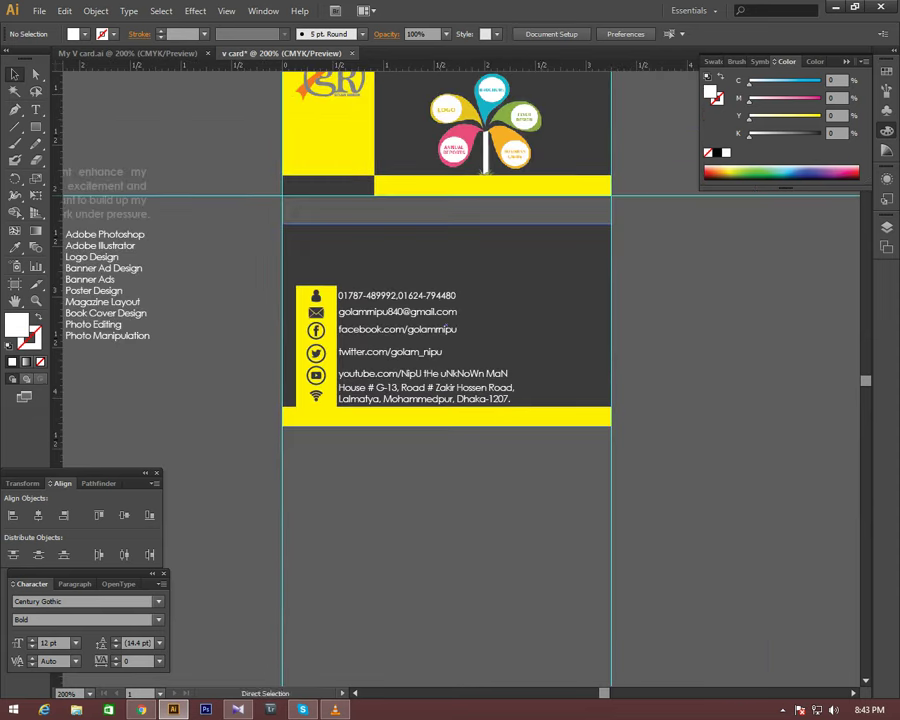
left_click_drag(450, 360, 531, 375)
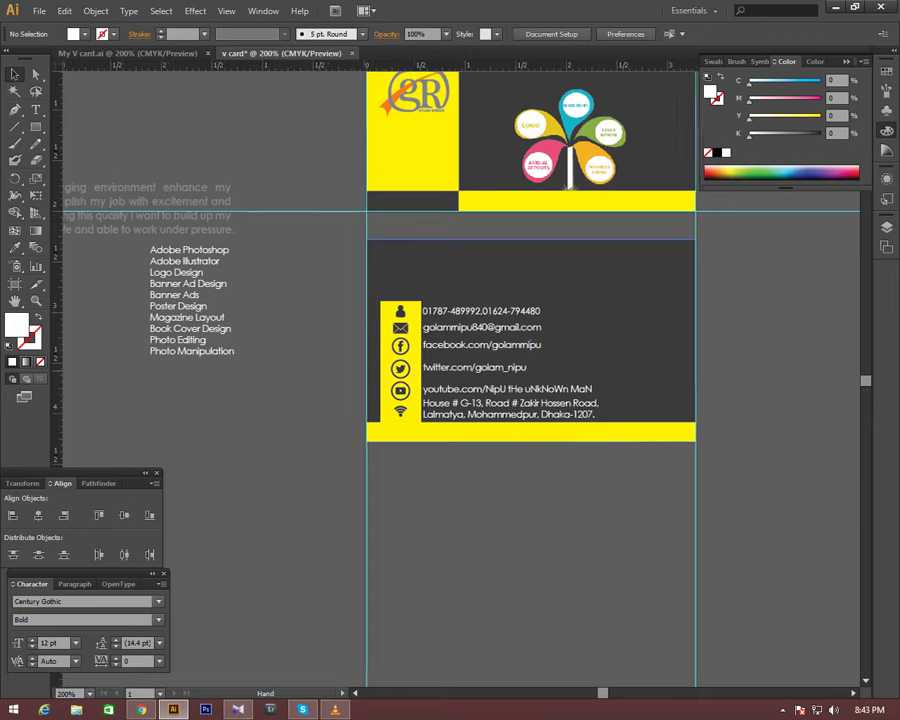
scroll(588, 366, "up", 2)
mouse_move(588, 366)
left_mouse_down()
mouse_move(698, 350)
mouse_move(757, 353)
left_mouse_up()
key("ctrl+Tab")
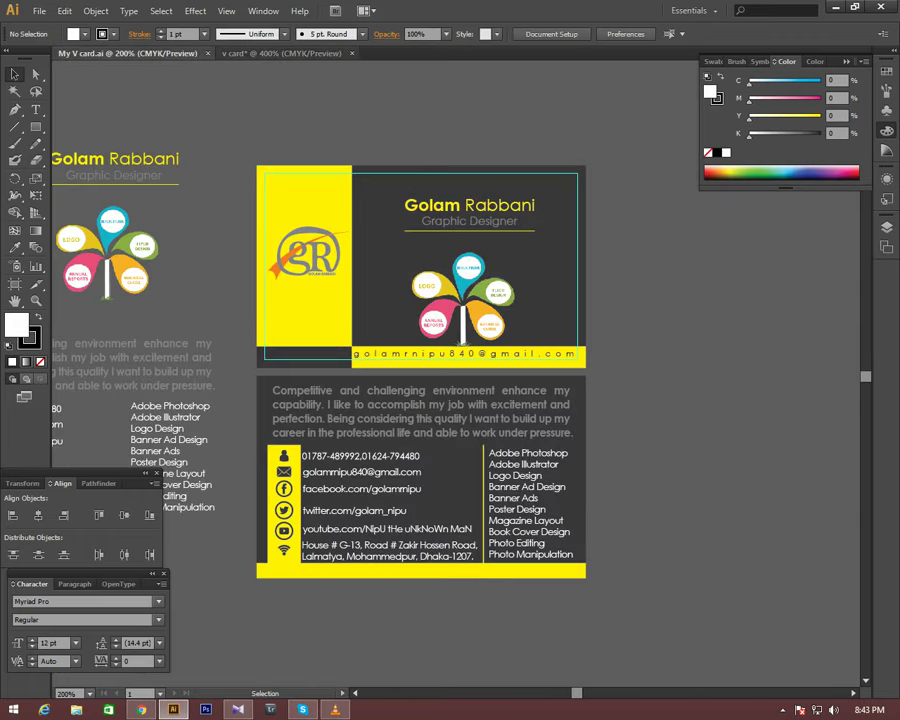
key("ctrl+Tab")
key("ctrl+equal")
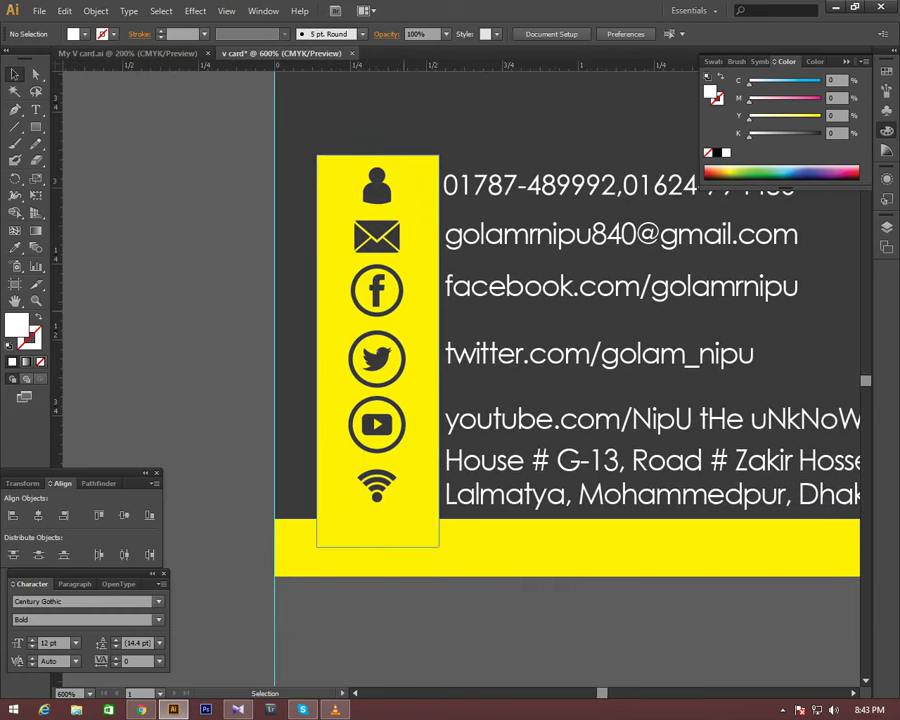
- Nudge the icon column left and narrow the yellow strip to about 0.26 in
left_click(396, 292)
double_click(396, 292)
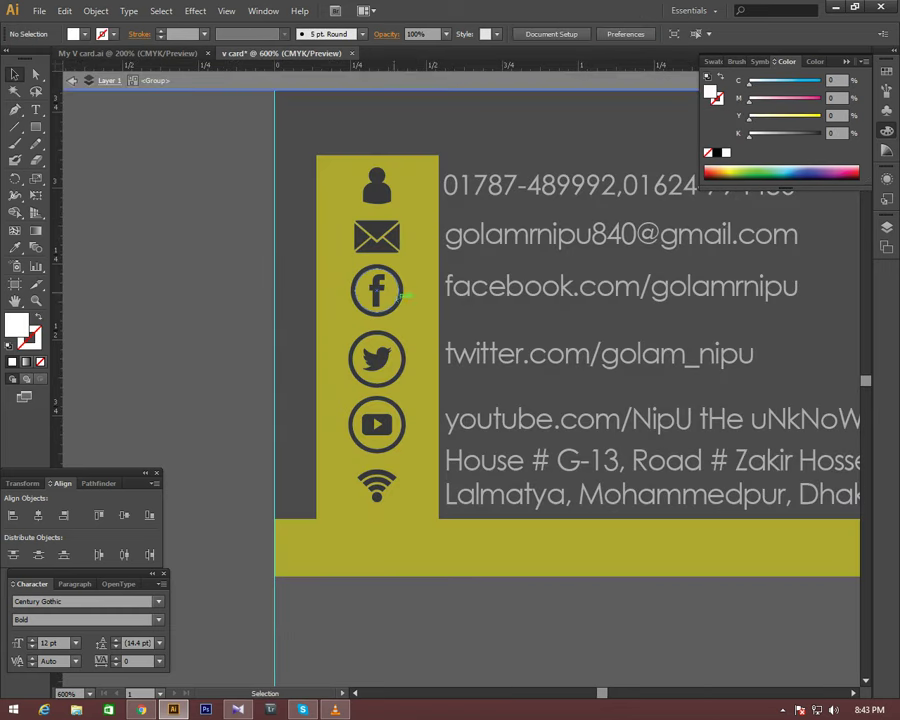
key("Escape")
left_click_drag(385, 236, 348, 236)
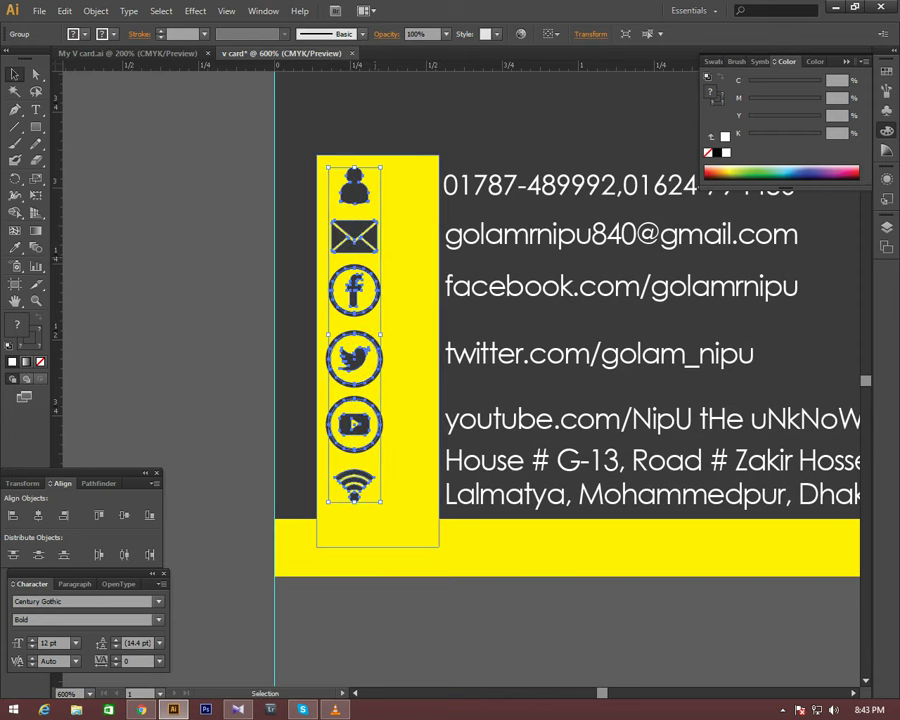
left_click(420, 340)
left_click_drag(438, 344, 395, 344)
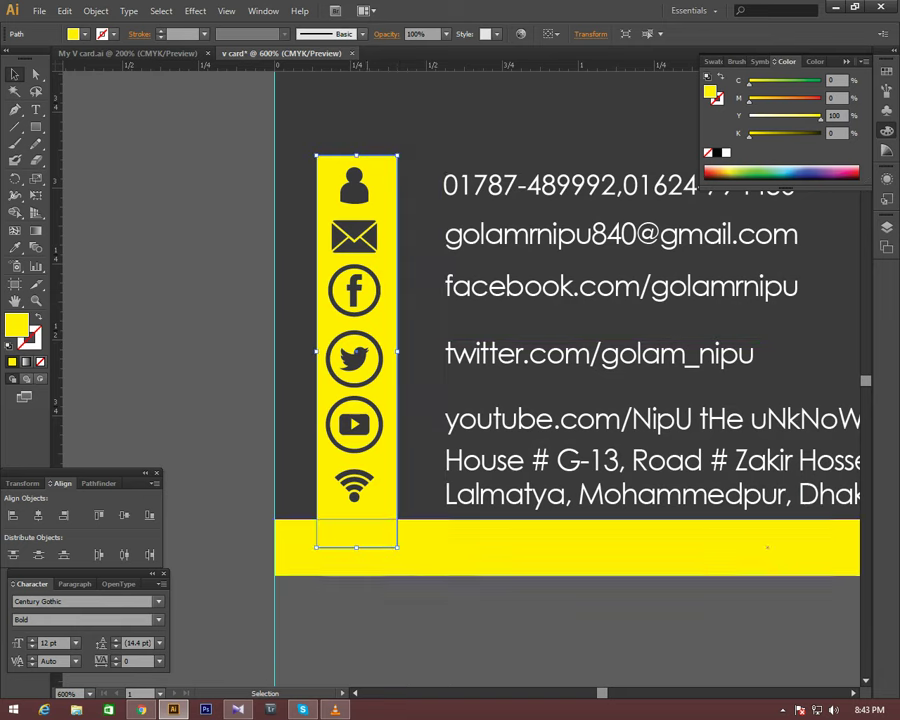
- Select the phone, email and address lines and set their text fill to white
scroll(395, 344, "left", 5)
scroll(460, 370, "right", 5)
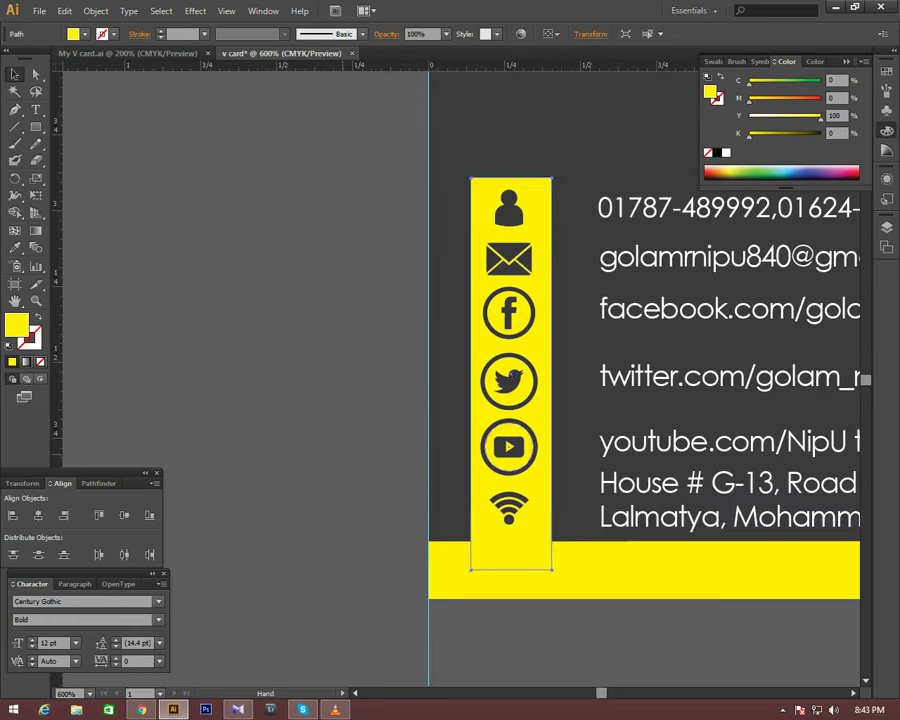
key("ctrl+shift+a")
scroll(460, 370, "right", 2)
left_click(282, 340, "alt")
scroll(450, 360, "down", 3)
scroll(450, 360, "up", 1)
scroll(436, 338, "up", 1)
left_click(436, 334)
left_click(450, 358, "shift")
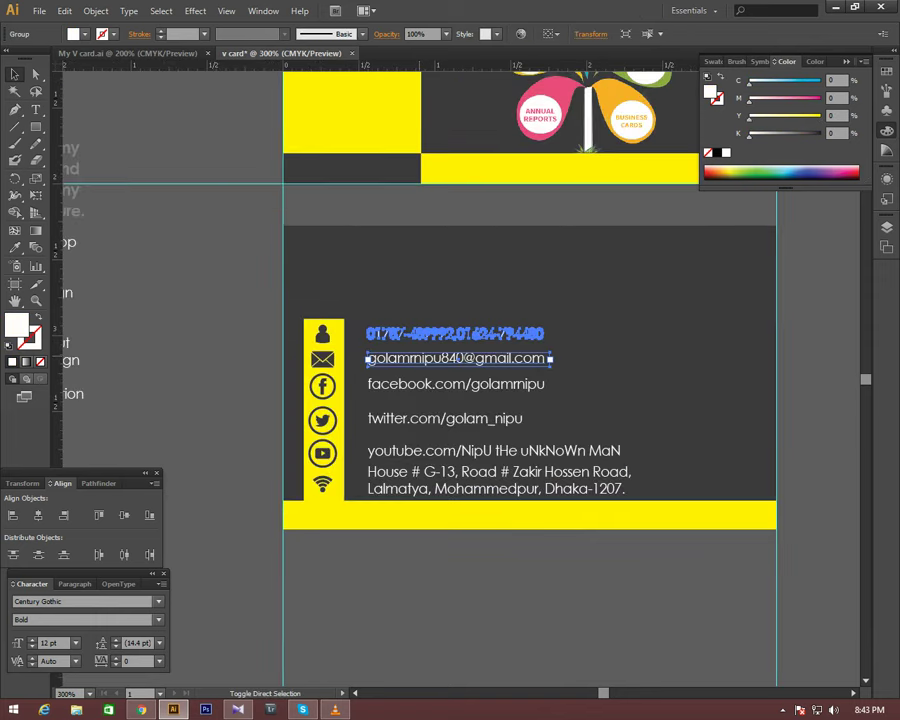
left_click(374, 470, "shift")
key("a")
key("Left")
key("Left")
key("Left")
key("Left")
key("Left")
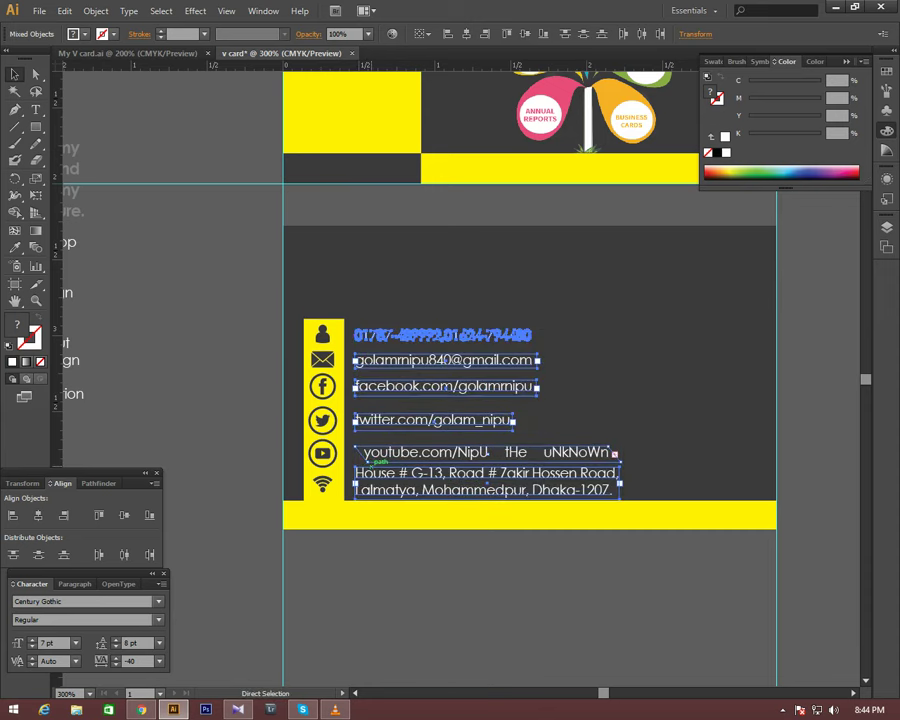
key("v")
key("ctrl+z")
key("ctrl+z")
key("ctrl+z")
left_click(437, 456)
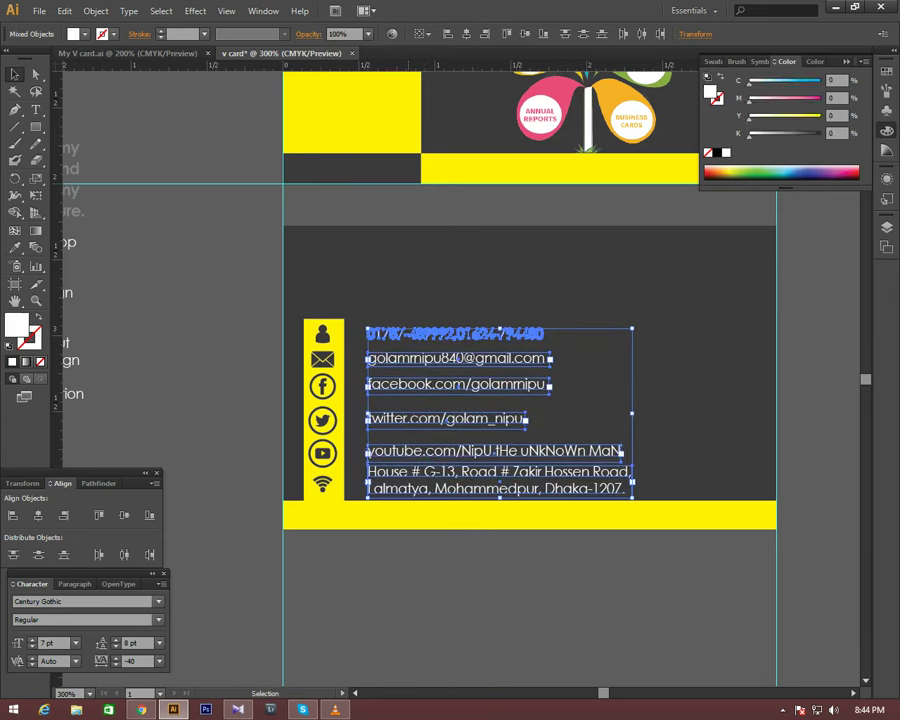
- Move the contact text lines slightly left, closer to the icons
left_click_drag(412, 470, 395, 470)
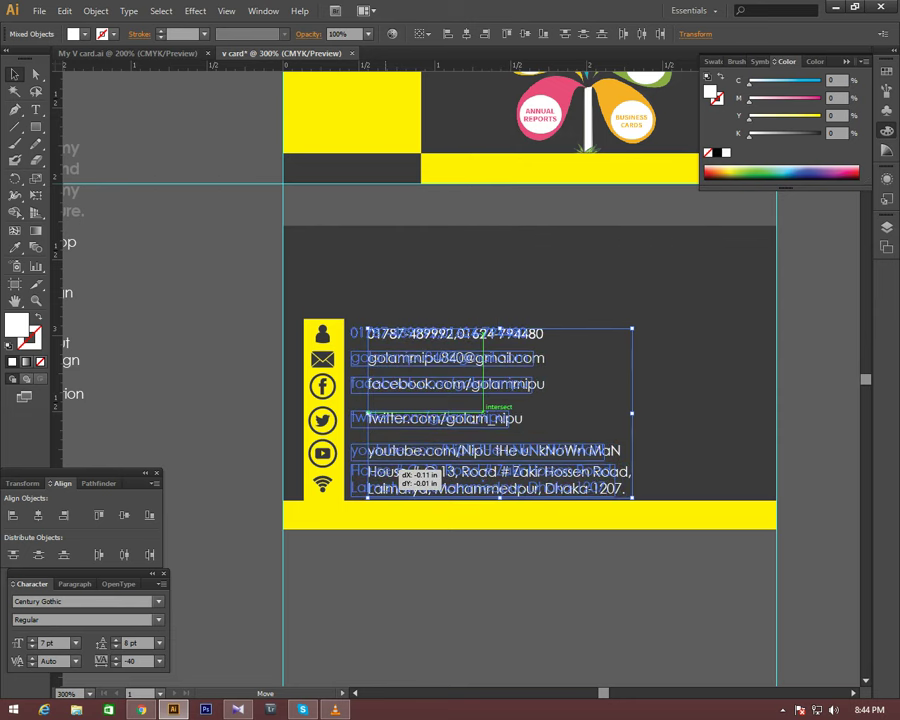
left_click_drag(397, 471, 395, 470)
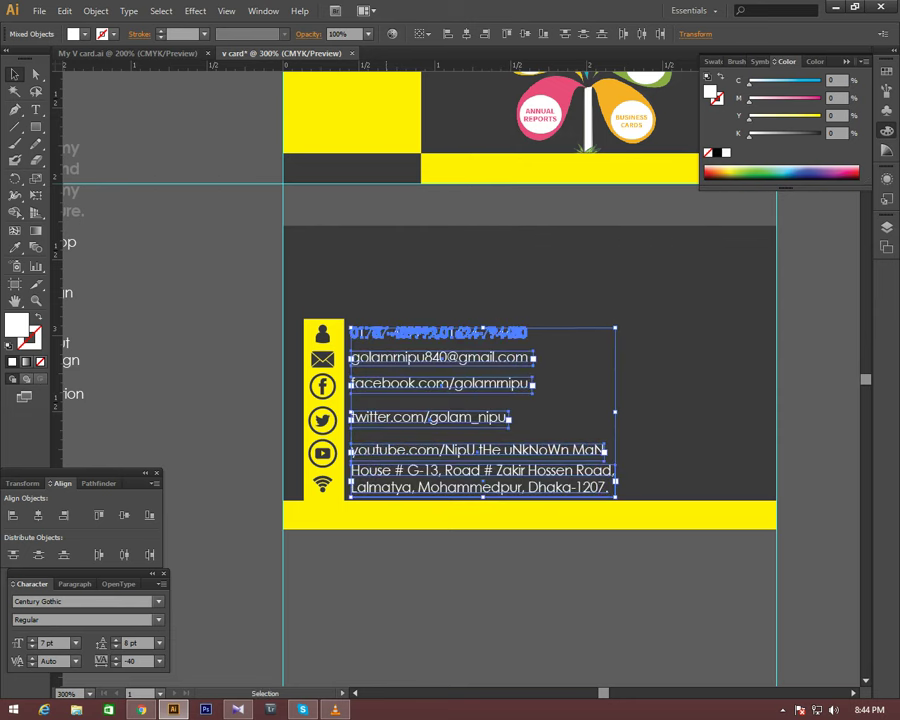
key("ctrl+plus")
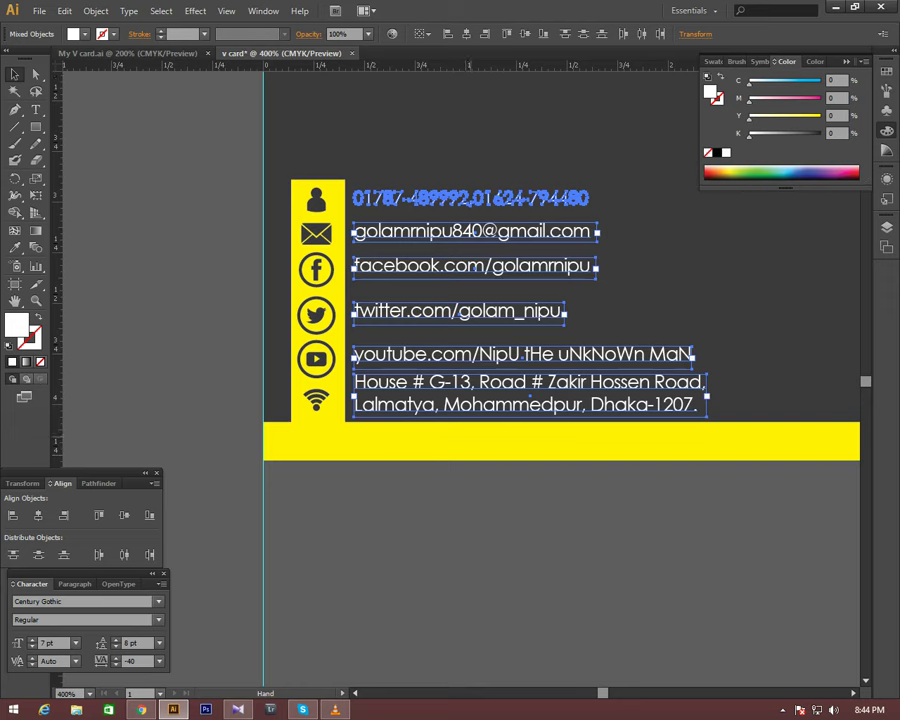
key("ctrl+shift+a")
left_click_drag(591, 443, 544, 460)
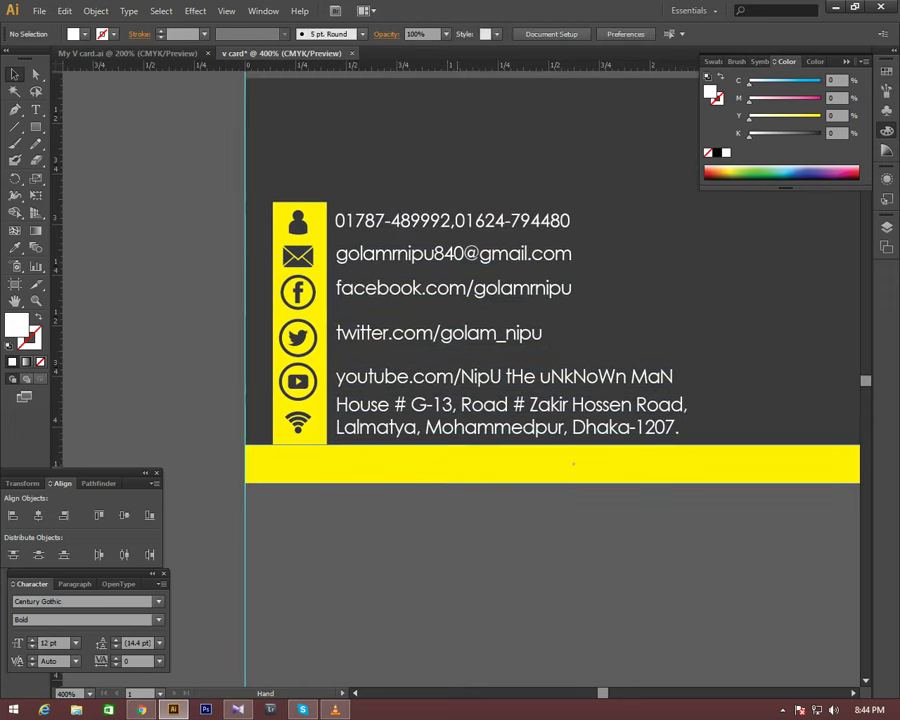
- Drag a copy of the yellow strip to the right of the contact lines
key("ctrl+minus")
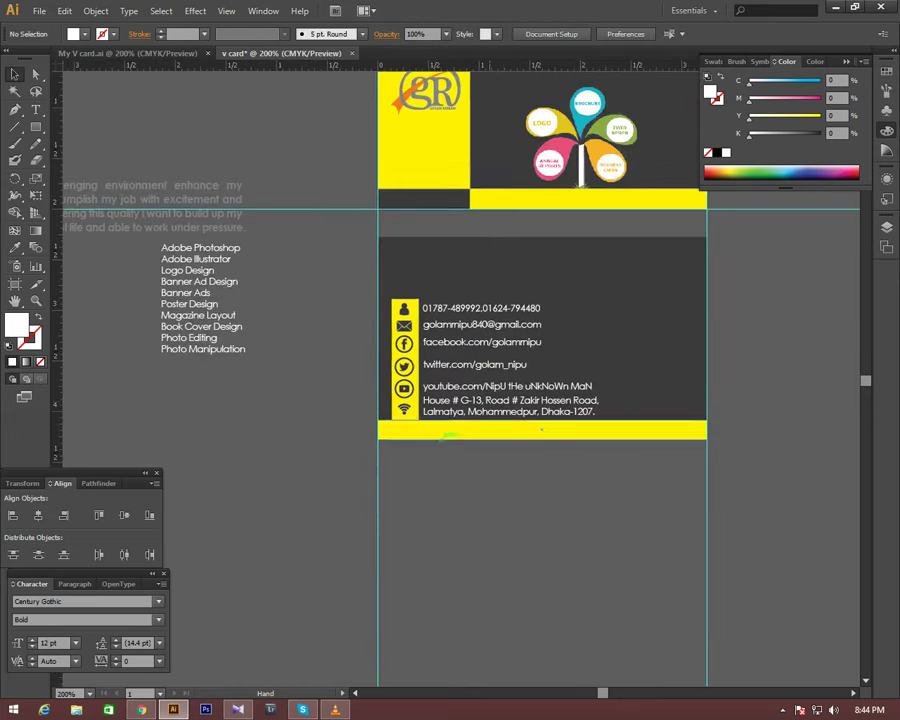
left_click_drag(480, 350, 415, 442)
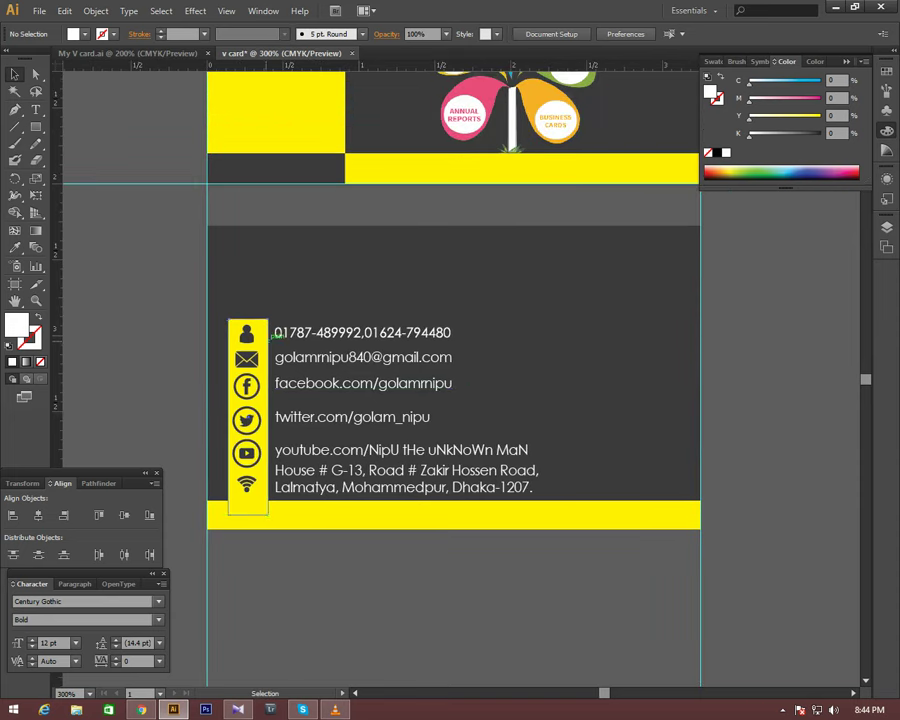
left_click(270, 335)
left_click_drag(250, 425, 566, 420)
- Place a copy of the yellow icon bar right of the contacts and narrow it to a thin line
key("ctrl+plus")
mouse_move(440, 412)
left_mouse_down()
mouse_move(522, 415)
mouse_move(501, 410)
left_mouse_up()
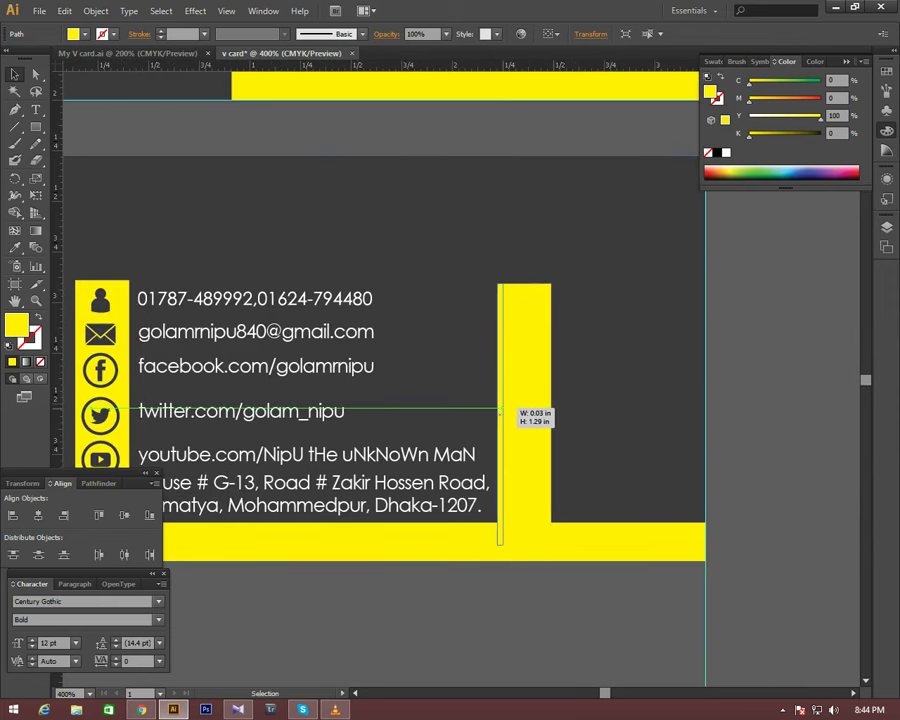
left_click_drag(501, 410, 524, 430)
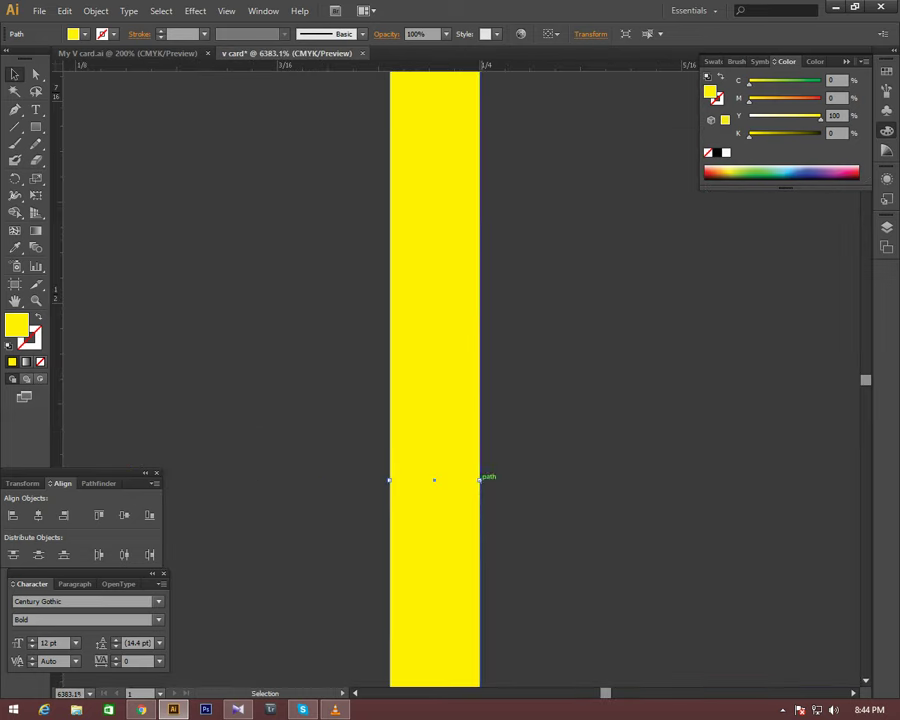
left_click_drag(479, 479, 434, 480)
key("ctrl+minus")
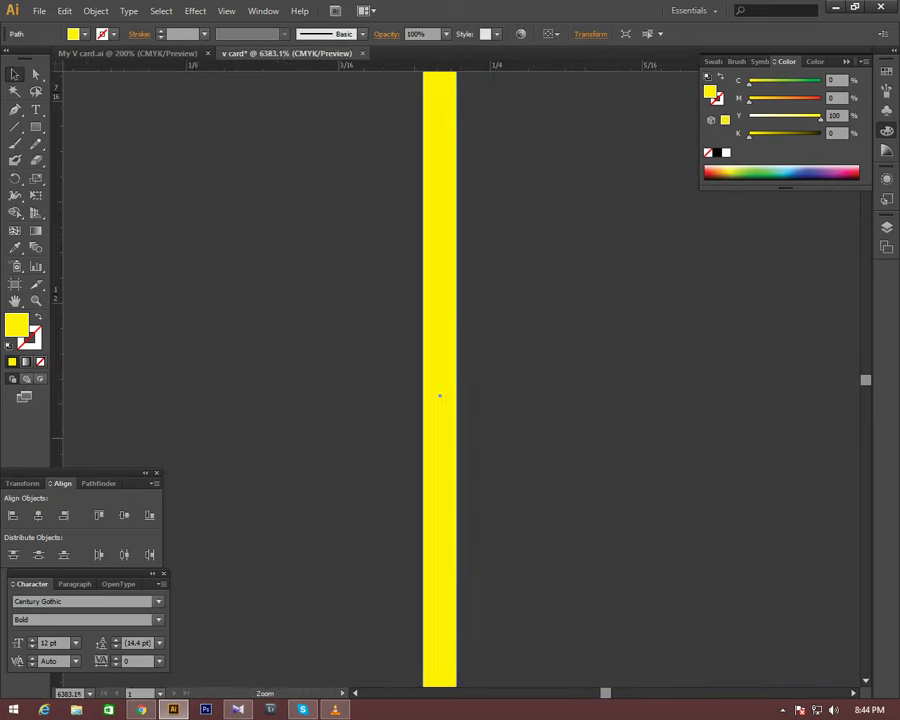
key("ctrl+minus")
key("ctrl+minus")
key("ctrl+minus")
key("ctrl+minus")
key("ctrl+minus")
key("ctrl+minus")
key("ctrl+minus")
key("ctrl+minus")
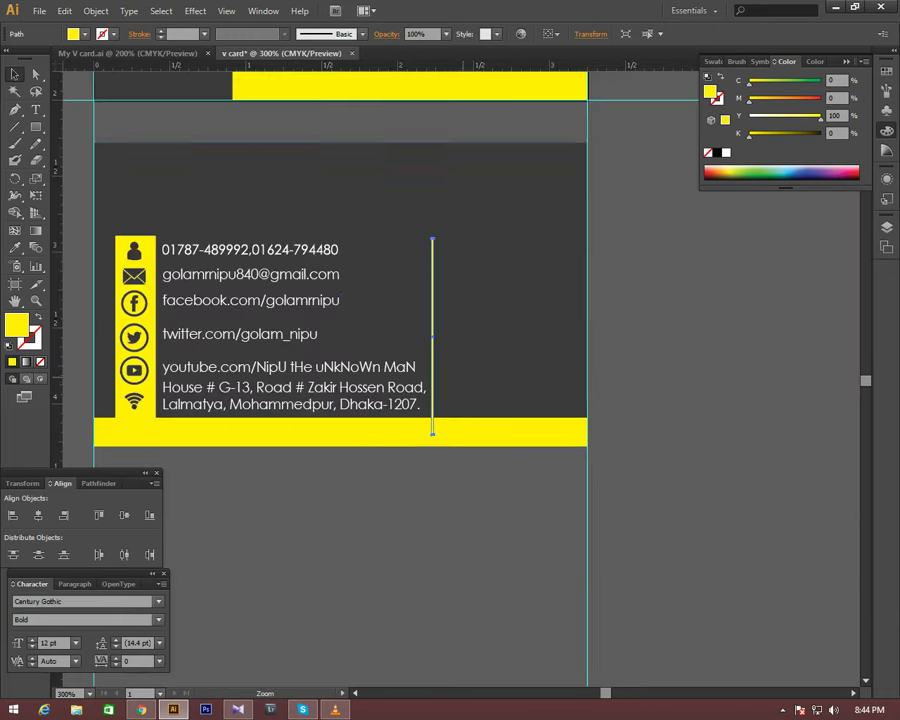
- Extend the thin yellow divider's top anchor up to the first contact row
scroll(450, 360, "left", 3)
key("ctrl+shift+a")
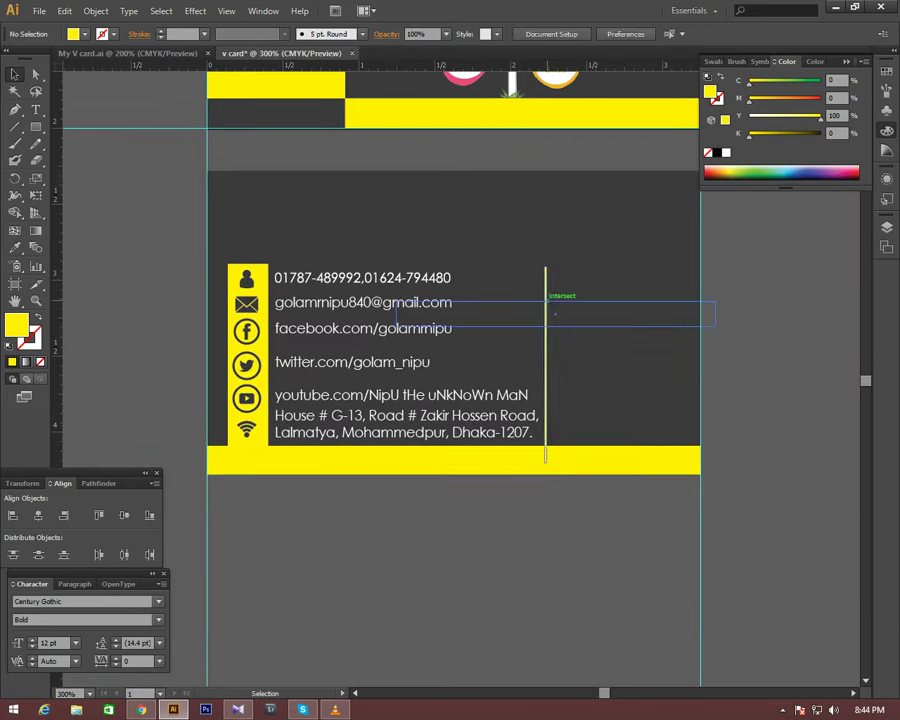
left_click(547, 305)
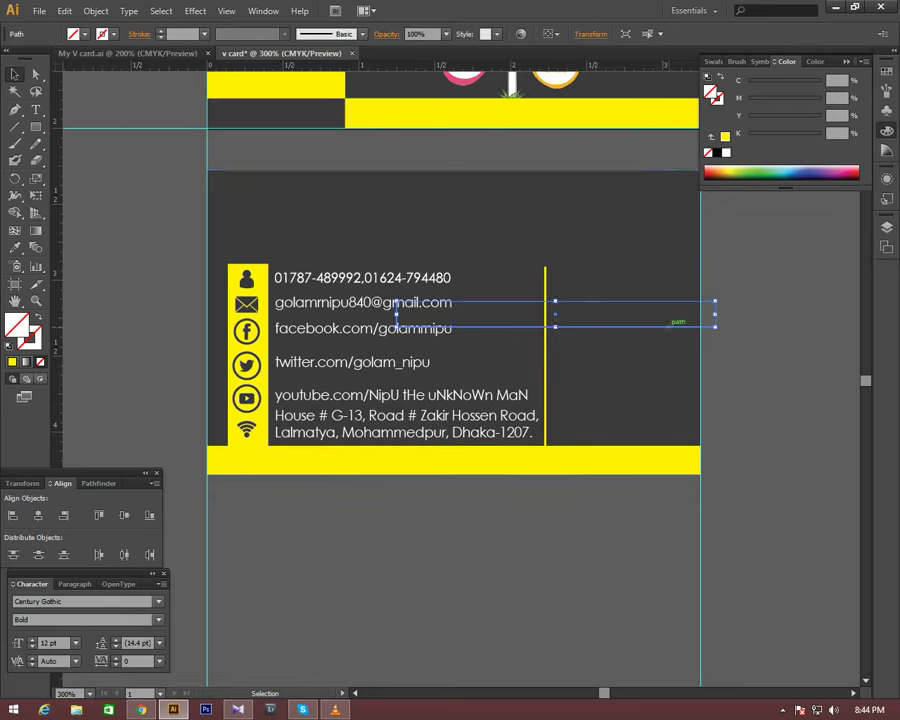
key("ctrl+shift+a")
left_click(545, 293)
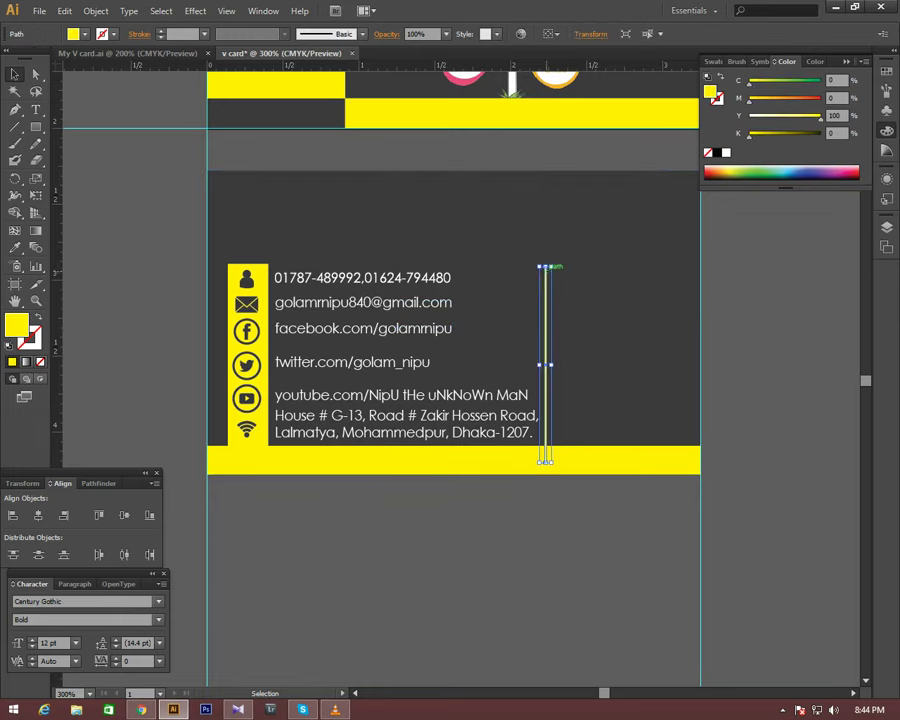
mouse_move(541, 267)
left_mouse_down()
mouse_move(542, 215)
mouse_move(544, 263)
left_mouse_up()
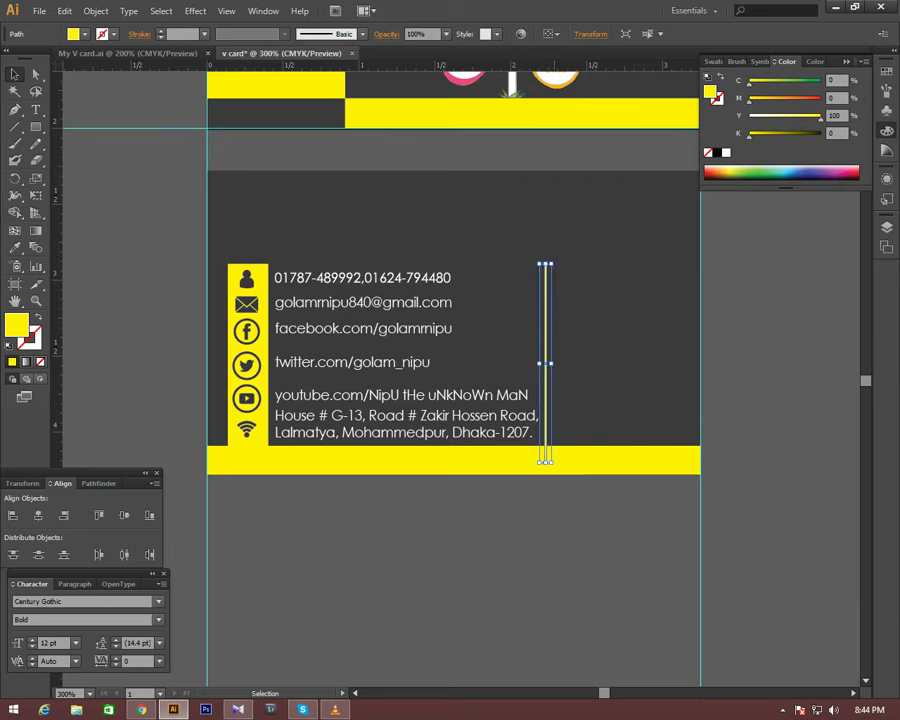
key("ctrl+shift+a")
mouse_move(450, 350)
left_mouse_down()
mouse_move(475, 354)
mouse_move(464, 385)
left_mouse_up()
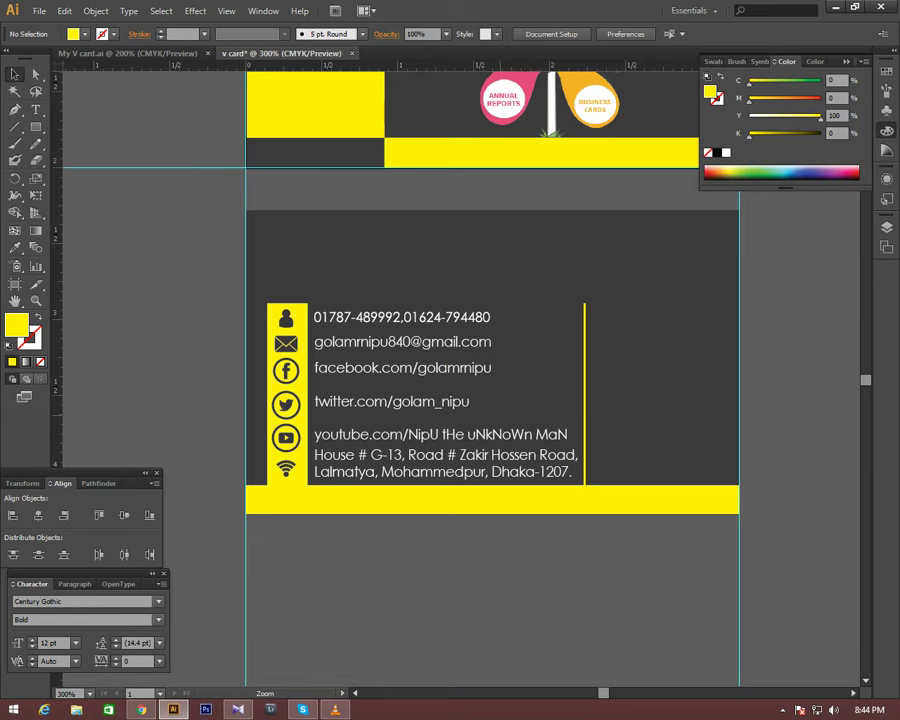
key("ctrl+minus")
key("ctrl+minus")
- Drag the skills list from the pasteboard onto the card beside the yellow divider
left_click_drag(195, 290, 249, 379)
left_click_drag(205, 335, 292, 432)
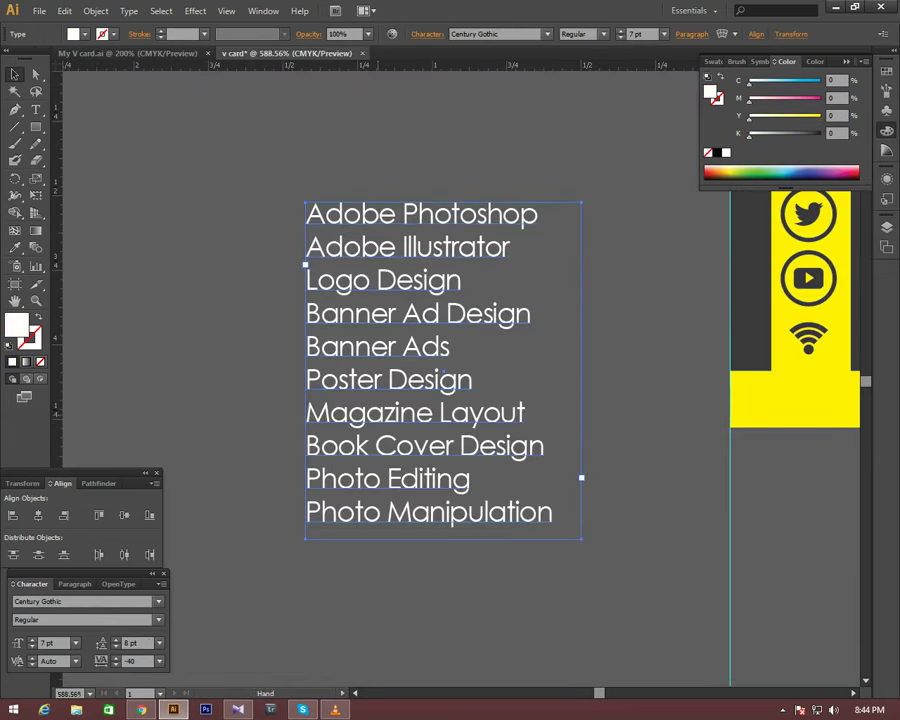
key("ctrl+shift+a")
key("ctrl+minus")
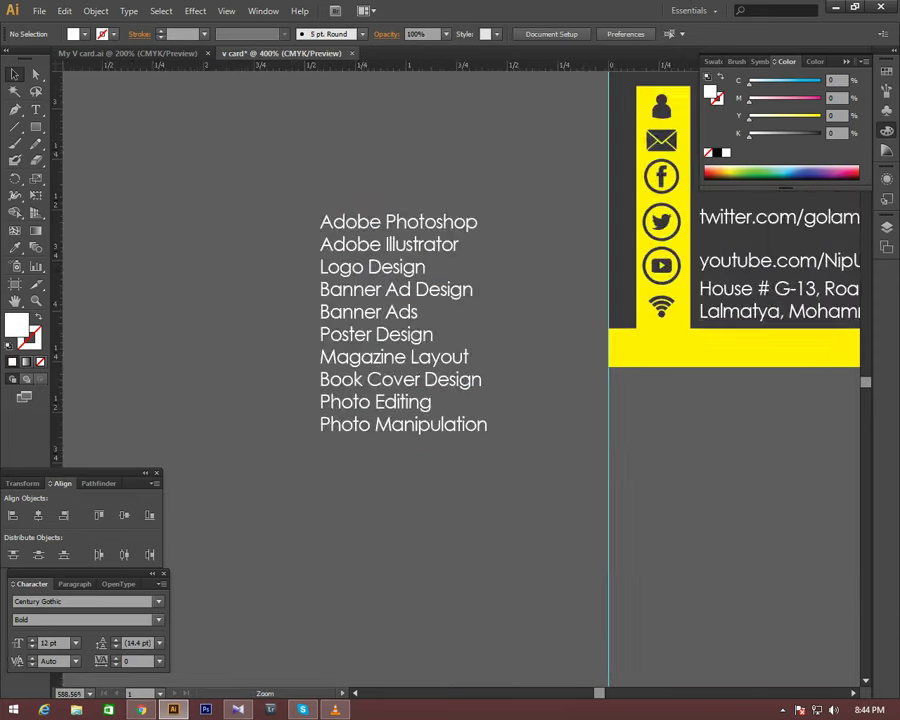
key("ctrl+minus")
key("ctrl+minus")
left_click_drag(370, 268, 114, 306)
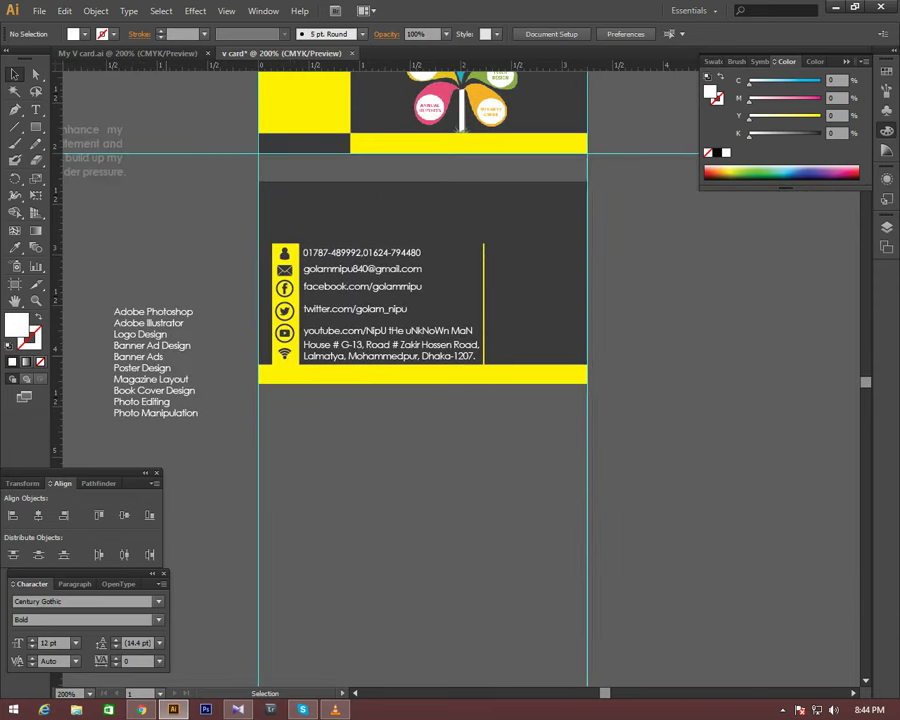
key("t")
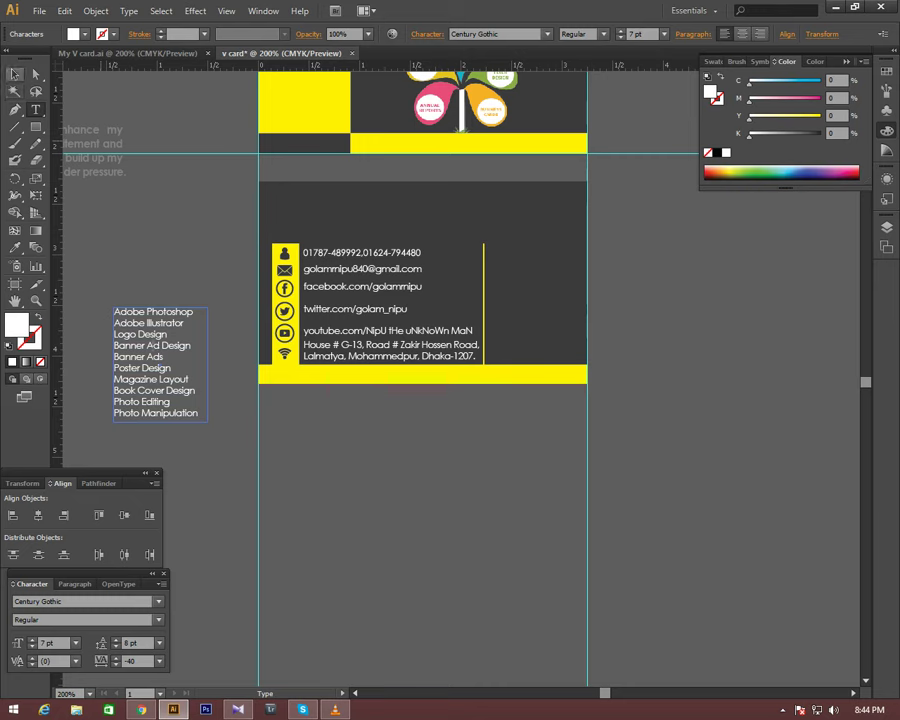
key("Escape")
left_click_drag(118, 397, 545, 335)
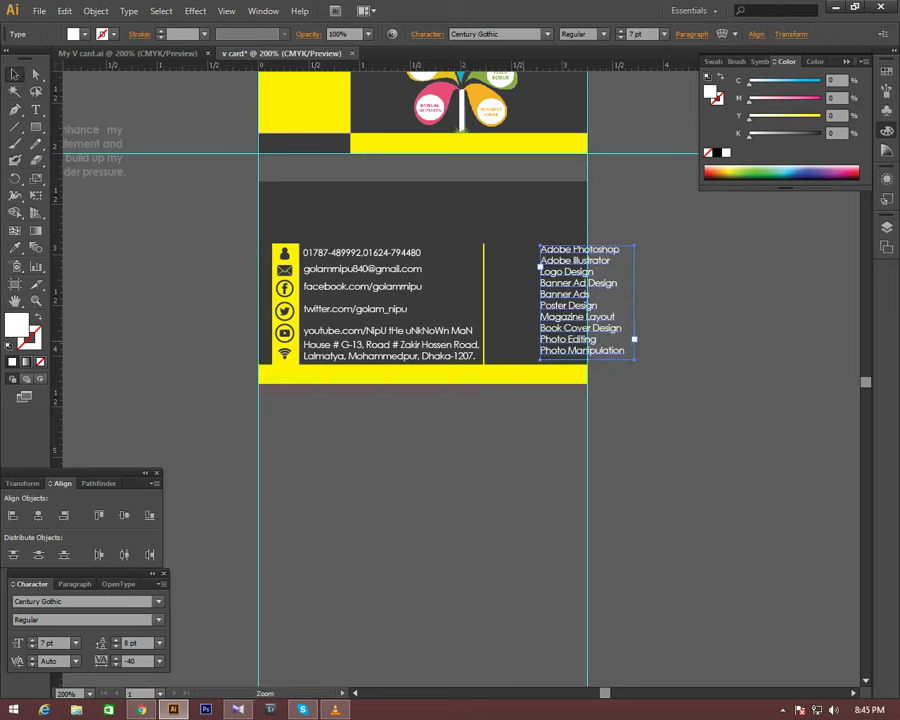
key("ctrl+plus")
key("ctrl+plus")
mouse_move(504, 337)
left_mouse_down()
mouse_move(554, 353)
mouse_move(441, 363)
mouse_move(460, 394)
left_mouse_up()
- Nudge the skills list closer to the divider and check the card layout
left_click(450, 398)
key("t")
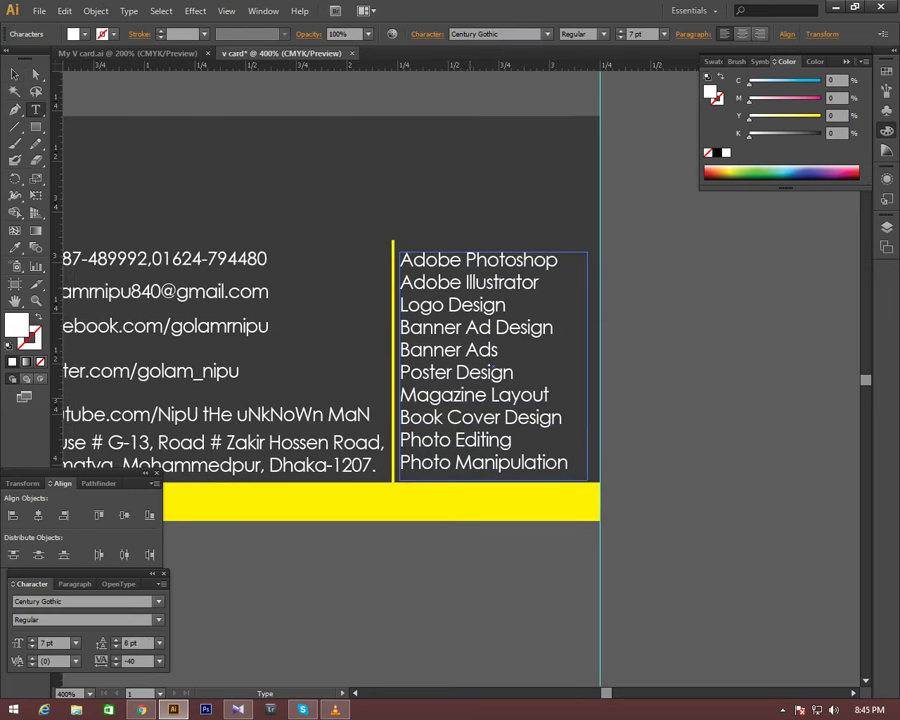
key("v")
left_click(460, 397)
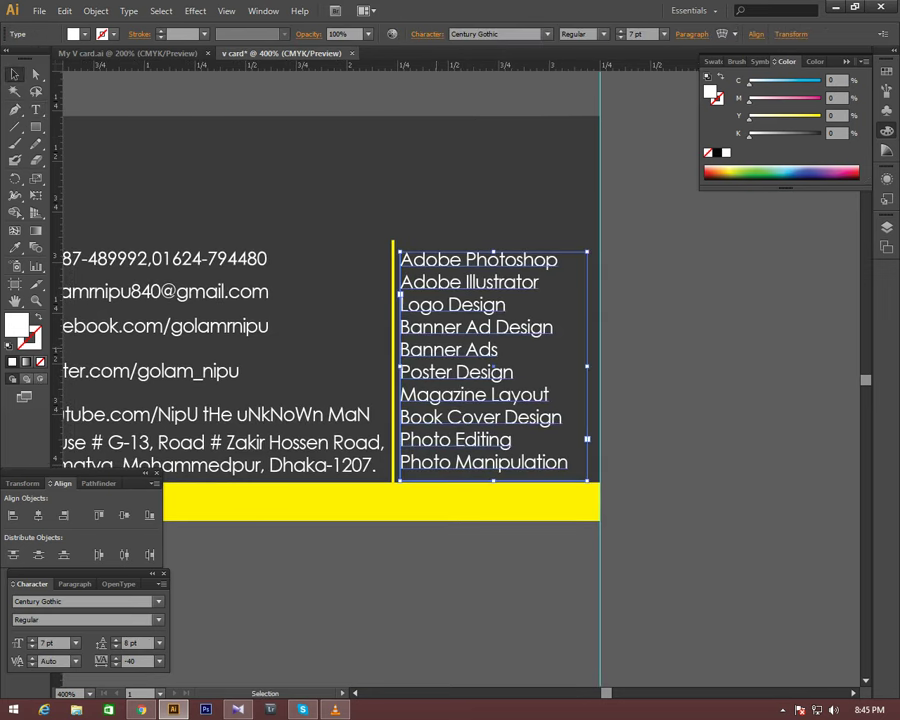
left_click_drag(436, 350, 450, 352)
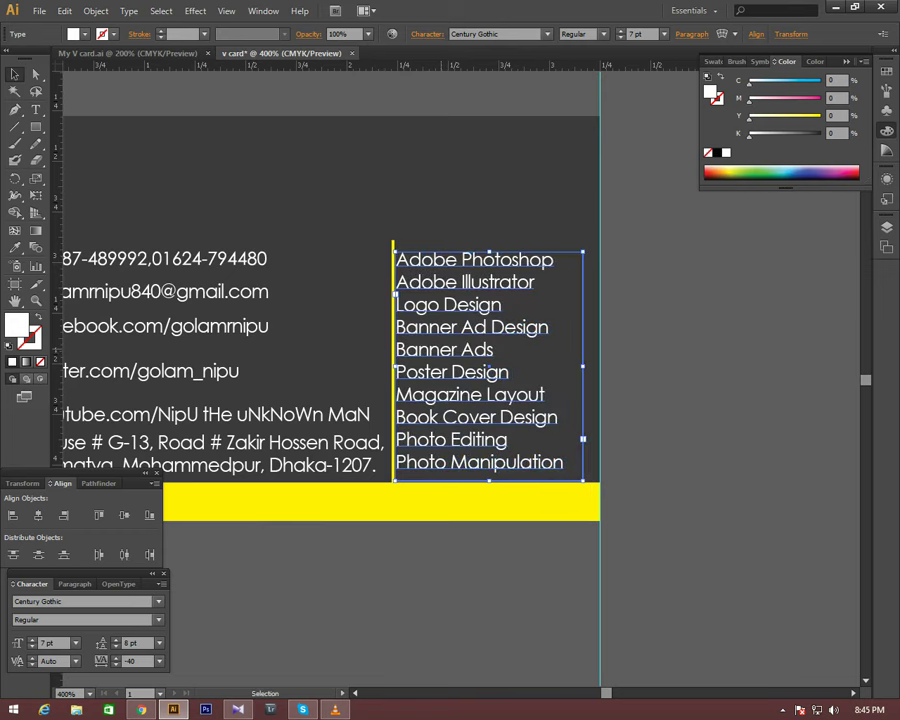
key("ctrl+shift+a")
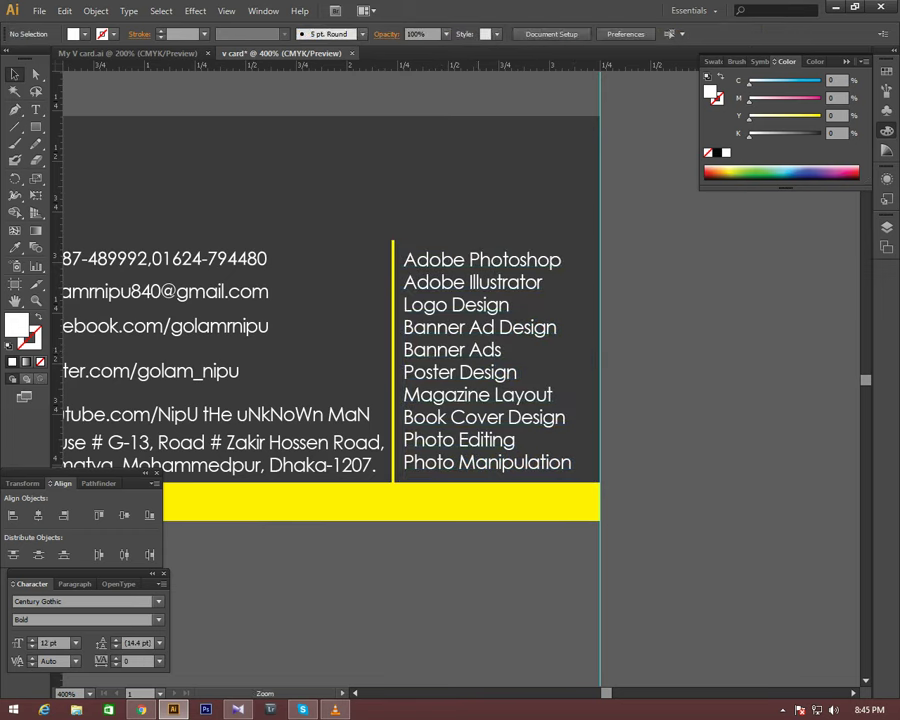
key("ctrl+minus")
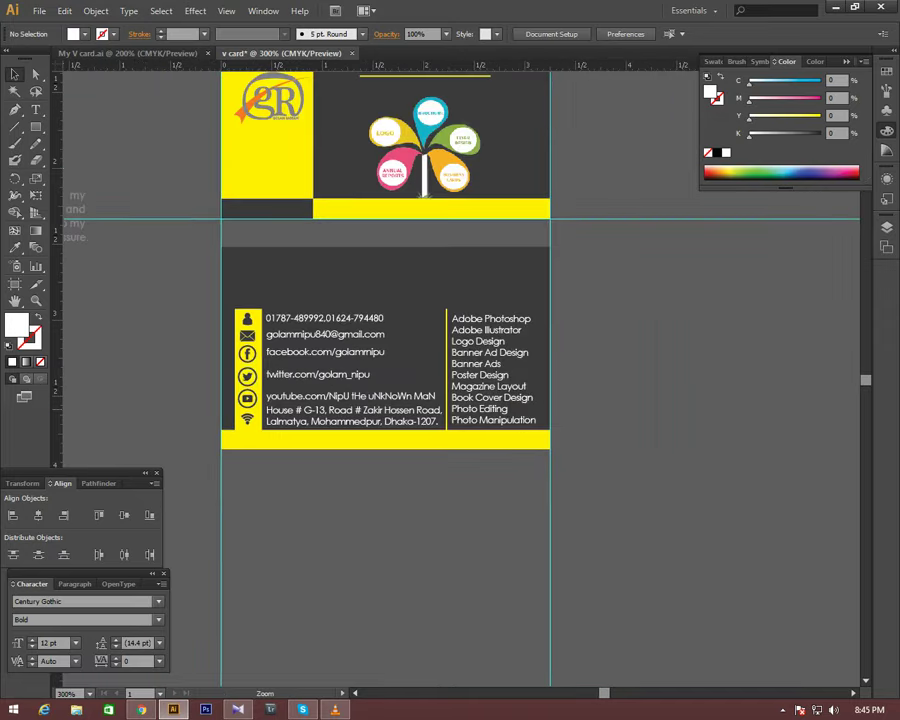
key("ctrl+minus")
key("ctrl+minus")
- Move the grey objective paragraph onto the card back above the contact section
mouse_move(227, 249)
left_mouse_down()
mouse_move(324, 367)
mouse_move(382, 333)
left_mouse_up()
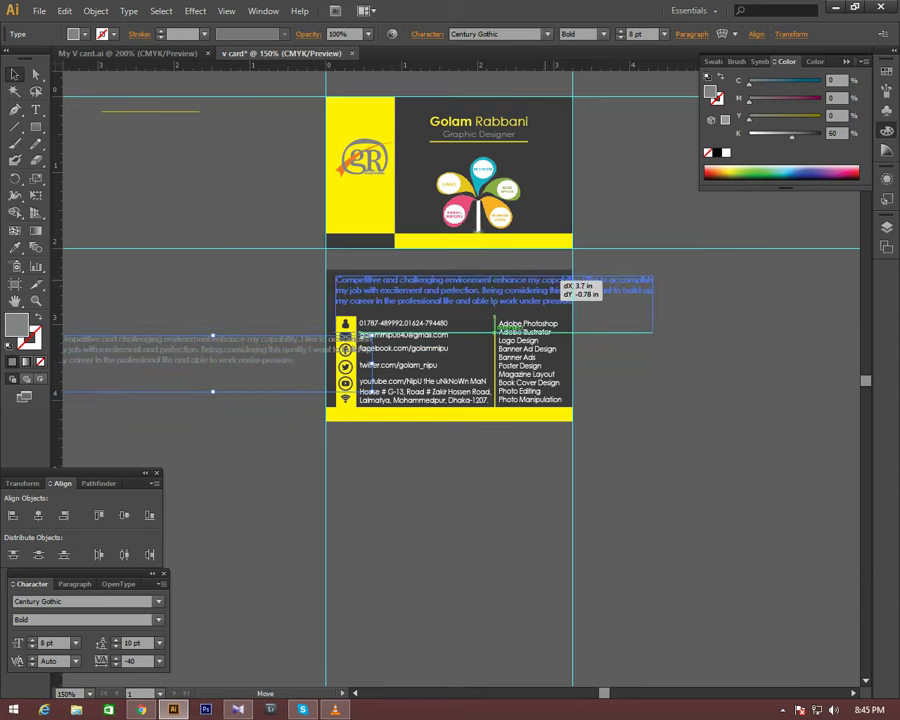
left_click_drag(382, 333, 560, 282)
key("ctrl+plus")
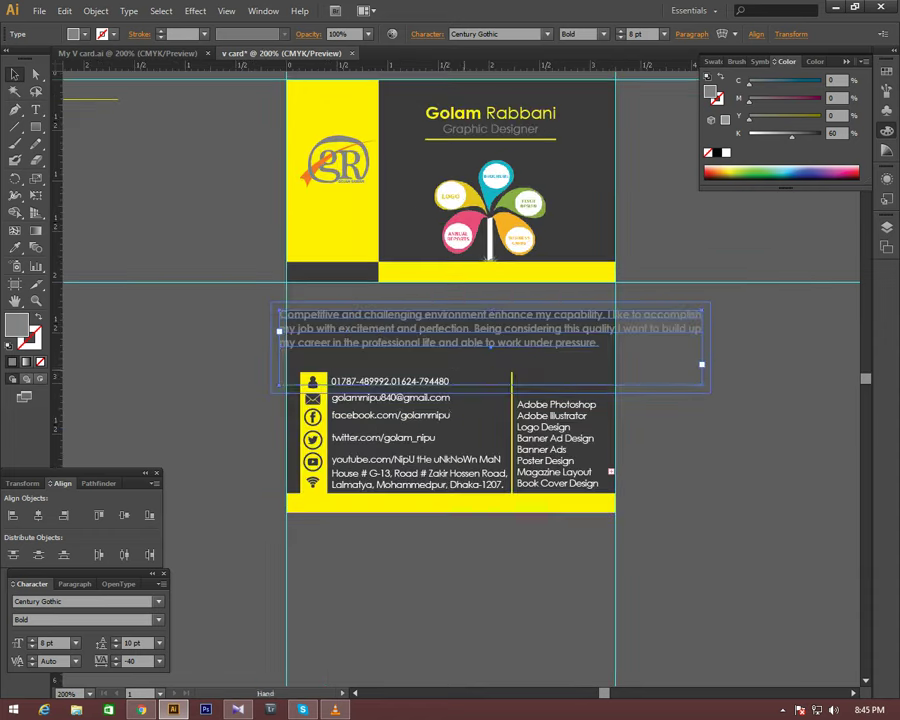
key("ctrl+plus")
scroll(478, 298, "up", 1)
mouse_move(400, 360)
left_mouse_down()
mouse_move(422, 371)
mouse_move(400, 339)
left_mouse_up()
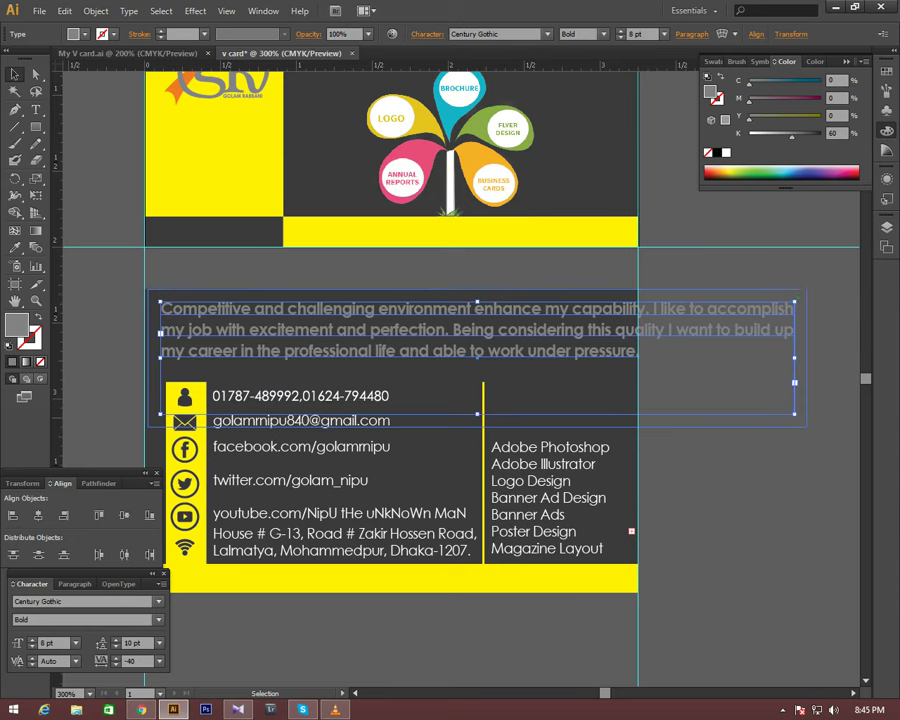
- Resize the paragraph frame to the card width so the text reflows into four lines
left_click_drag(794, 410, 621, 382)
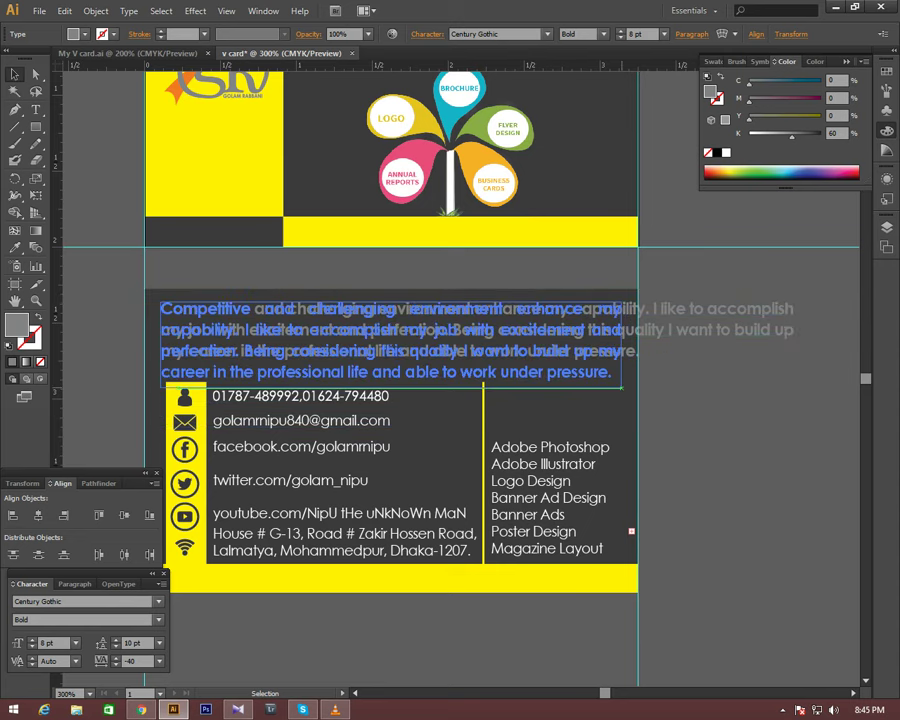
left_click_drag(621, 381, 621, 380)
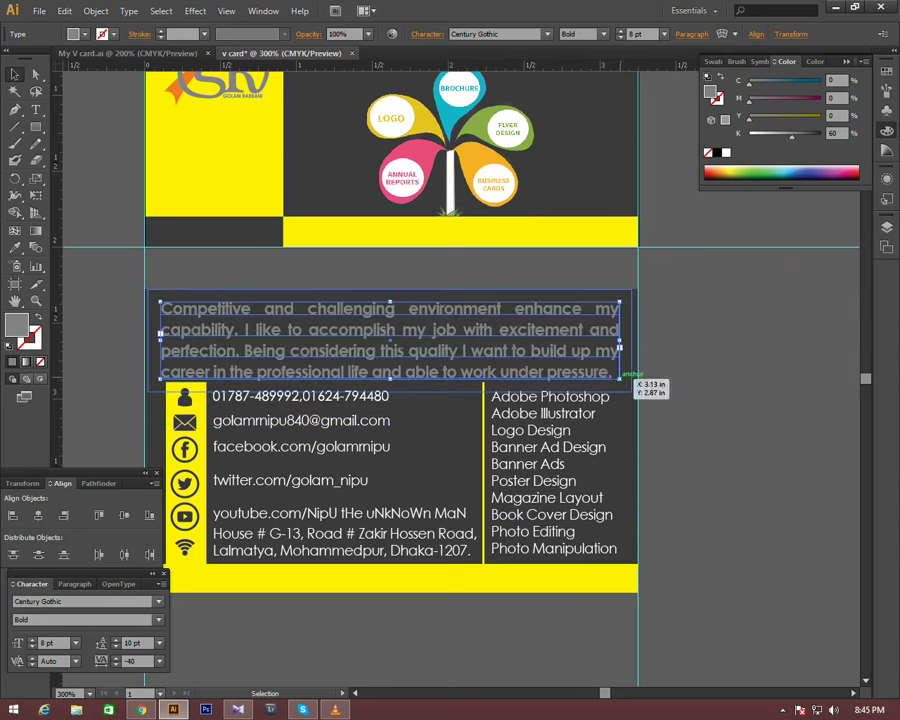
left_click(92, 389)
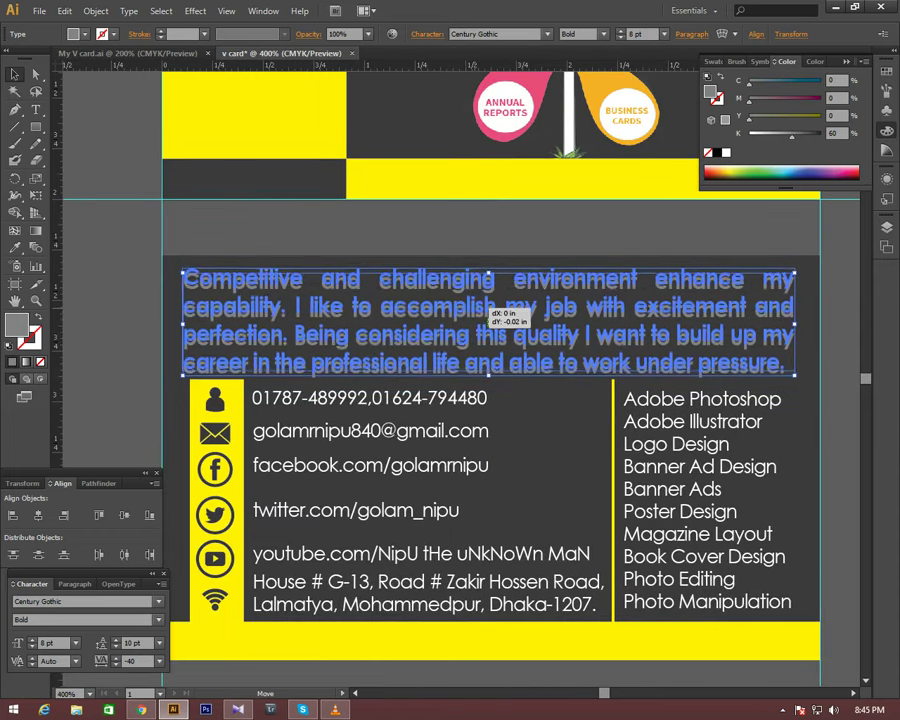
left_click_drag(488, 305, 466, 297)
left_click_drag(466, 456, 461, 451)
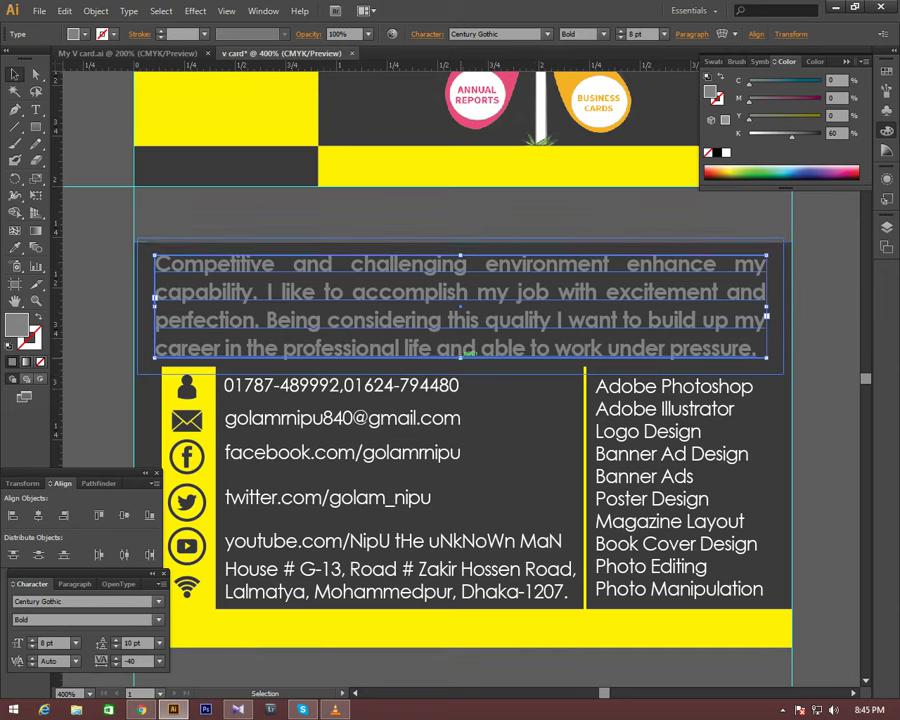
left_click_drag(461, 357, 461, 351)
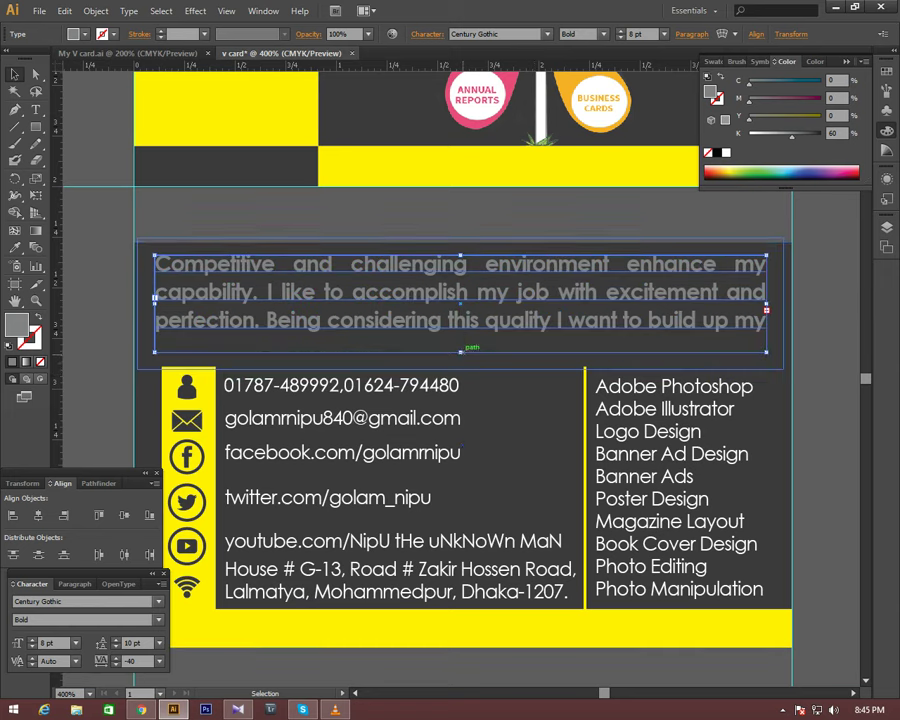
key("ctrl+z")
left_click_drag(461, 351, 394, 341)
key("ctrl+shift+a")
key("ctrl+minus")
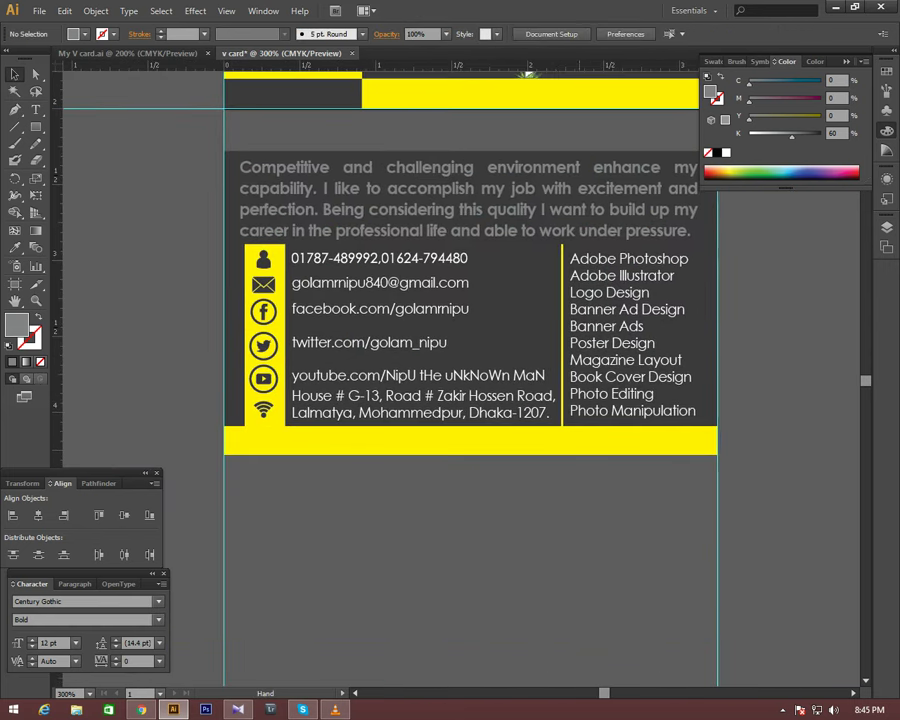
- Slim the bottom yellow band by lowering its top edge
left_click(470, 445)
left_click_drag(470, 427, 470, 437)
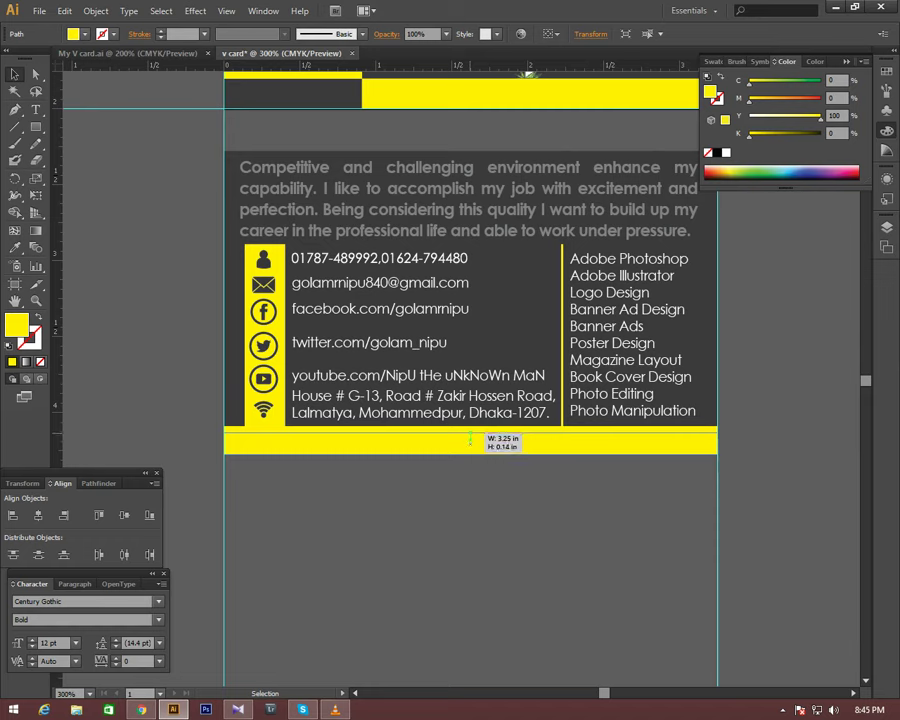
left_click_drag(470, 437, 470, 434)
key("ctrl+shift+a")
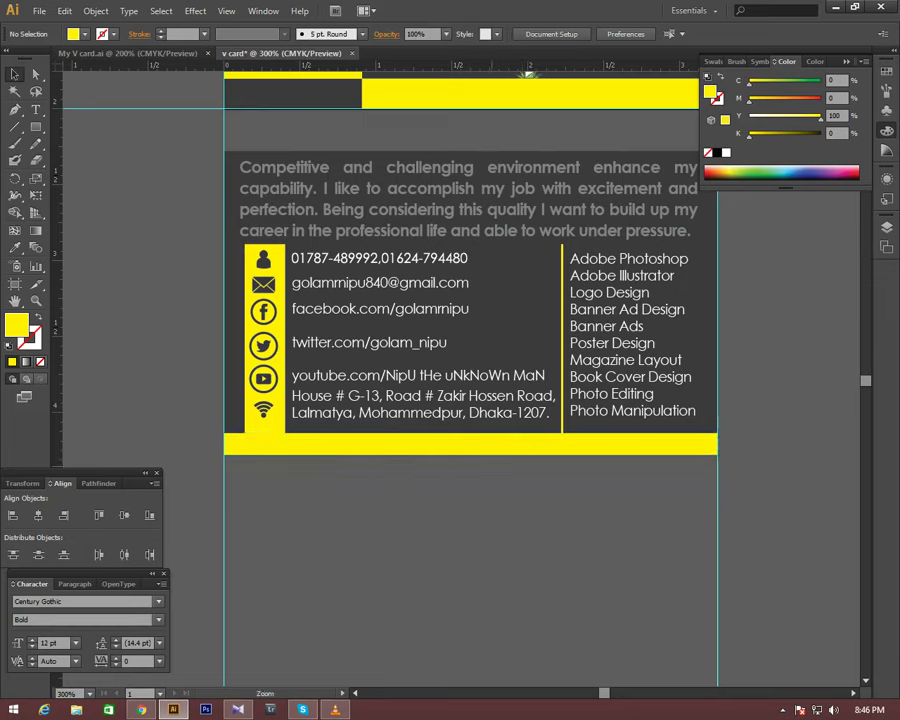
double_click(510, 613)
left_click(430, 276)
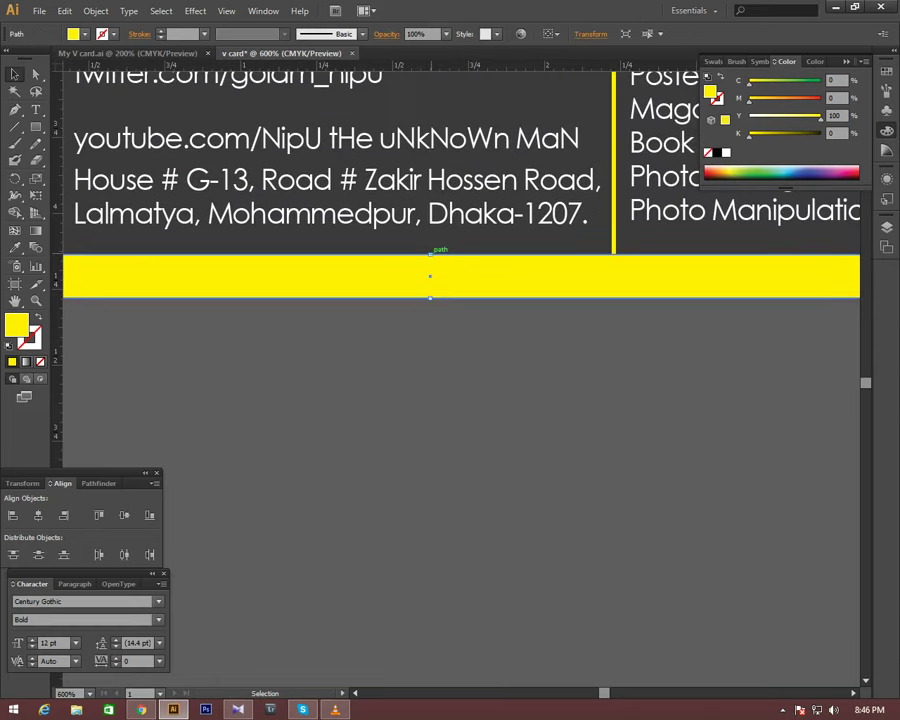
left_click_drag(430, 255, 430, 266)
key("ctrl+minus")
key("ctrl+minus")
key("ctrl+minus")
key("ctrl+minus")
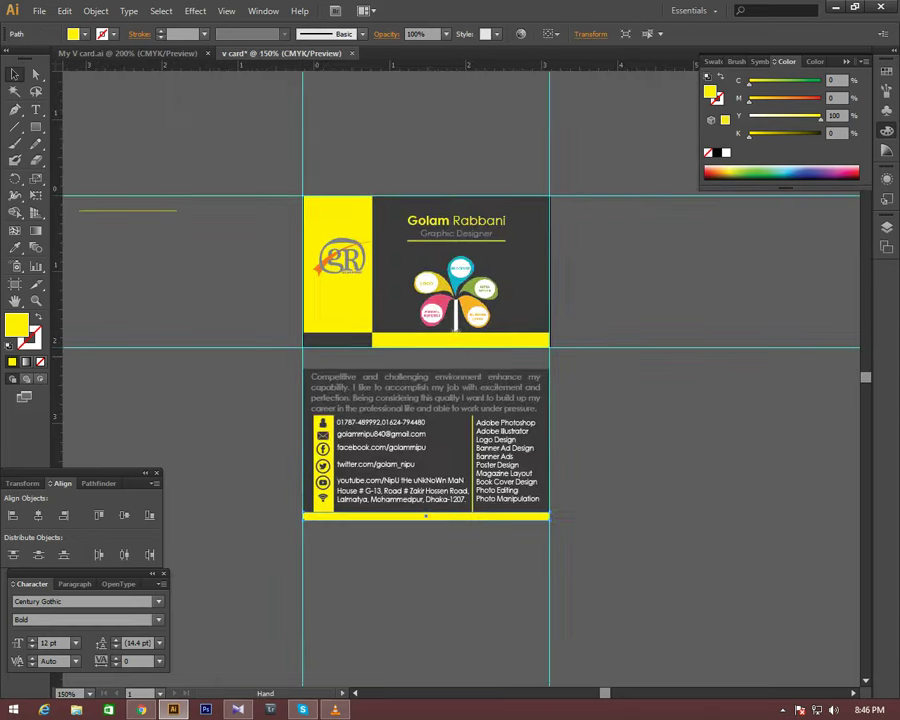
- Nudge the yellow icon column down with the arrow key to meet the bottom band
scroll(450, 380, "down", 2)
key("ctrl+plus")
key("ctrl+plus")
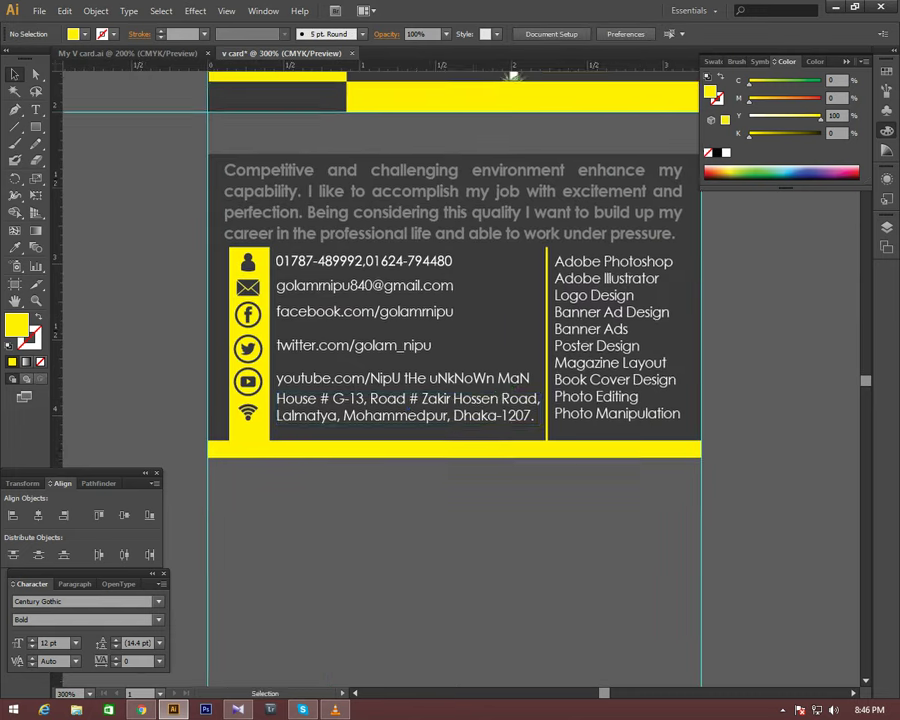
left_click_drag(512, 76, 516, 82)
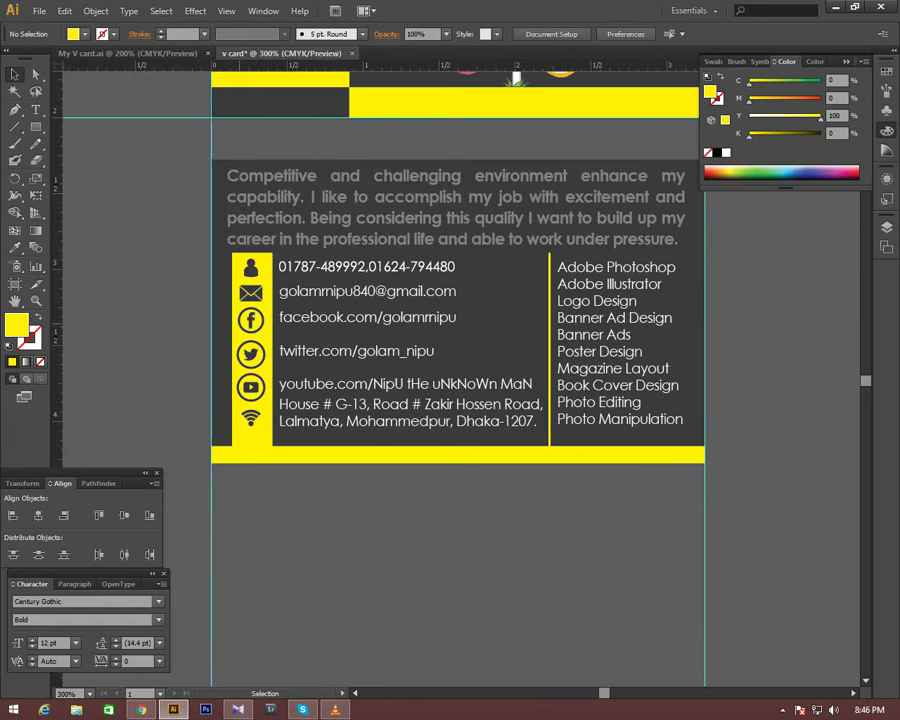
left_click(250, 330)
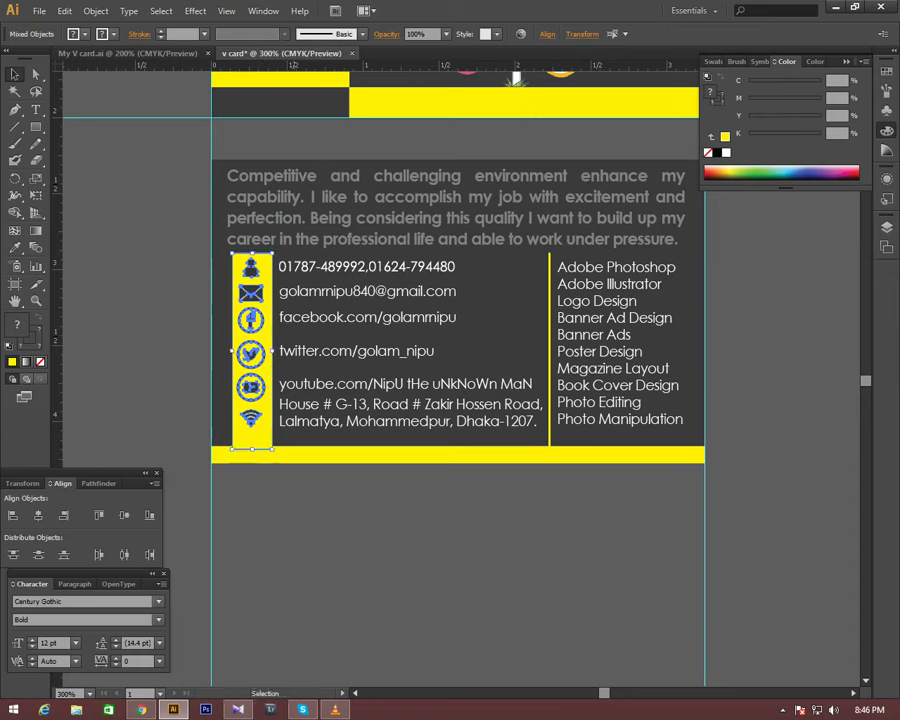
key("Down")
key("Down")
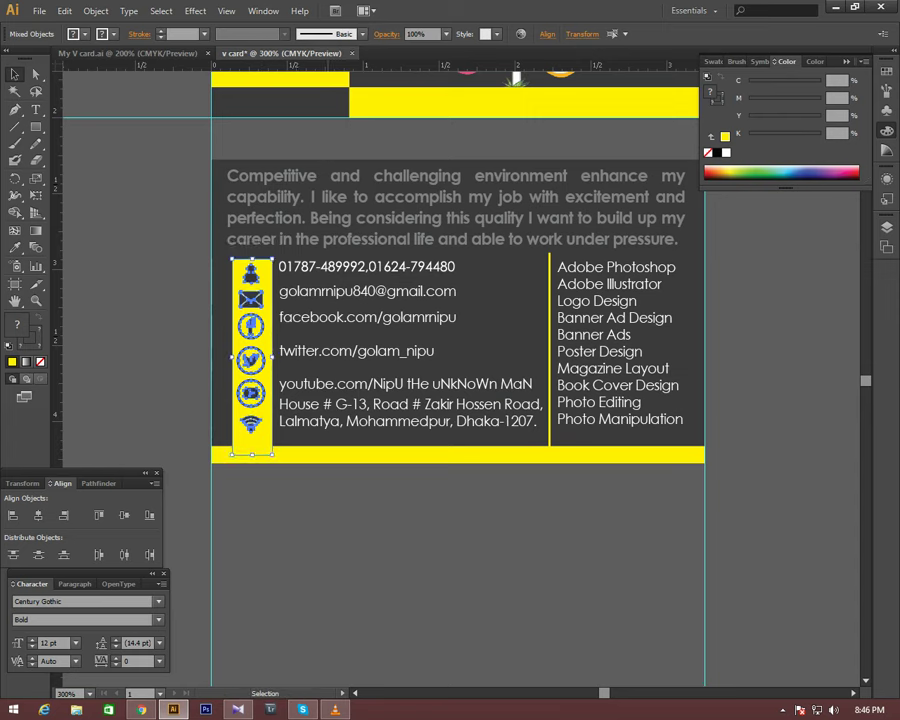
left_click(450, 560)
left_click(549, 380)
key("ctrl+shift+a")
left_click_drag(285, 350, 289, 370)
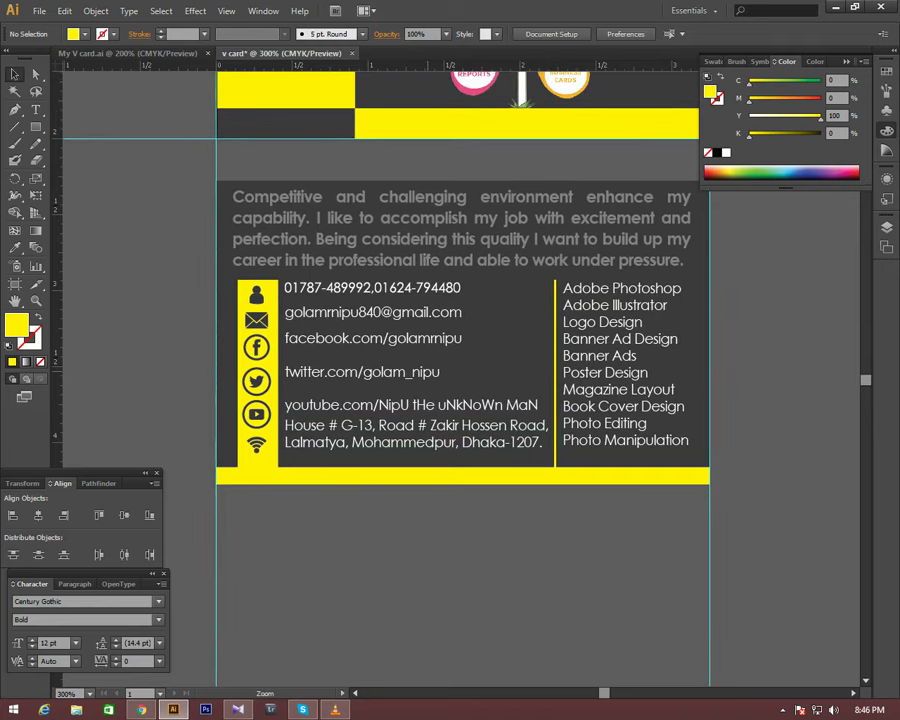
scroll(289, 370, "up", 1)
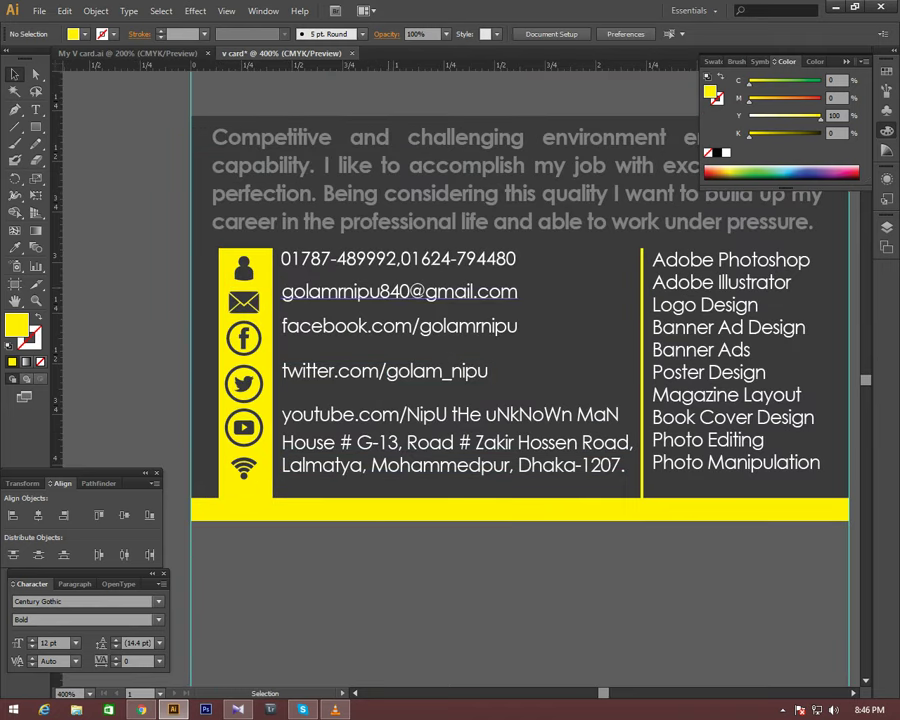
- Move the phone, email, facebook, youtube and address lines slightly lower together
left_click(400, 259)
left_click(400, 291, "shift")
left_click(282, 327, "shift")
left_click(450, 414, "shift")
left_click(450, 442, "shift")
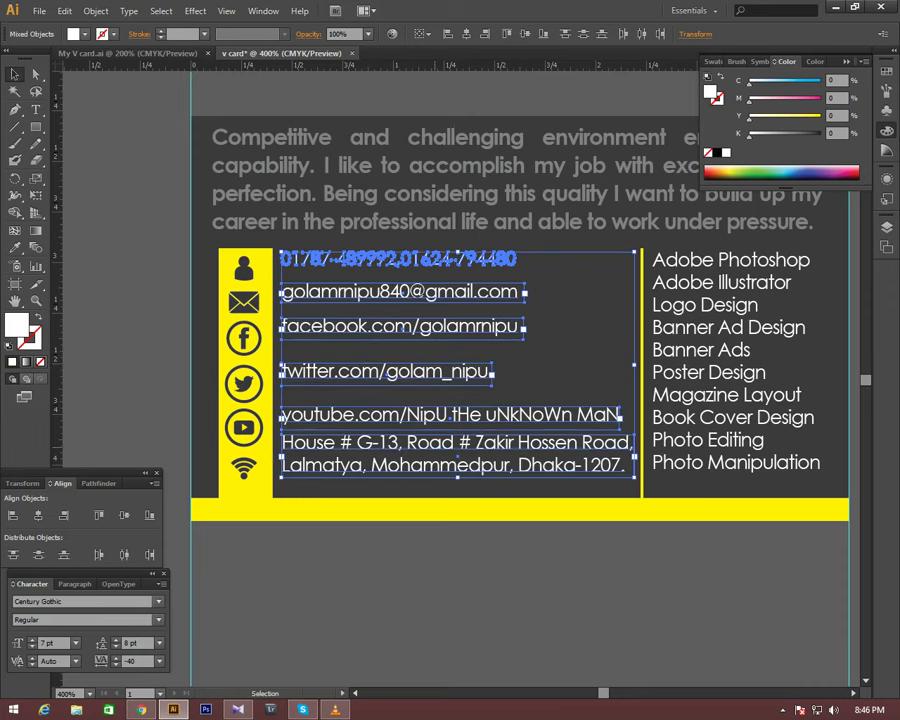
mouse_move(450, 442)
left_mouse_down()
mouse_move(446, 462)
mouse_move(455, 432)
left_mouse_up()
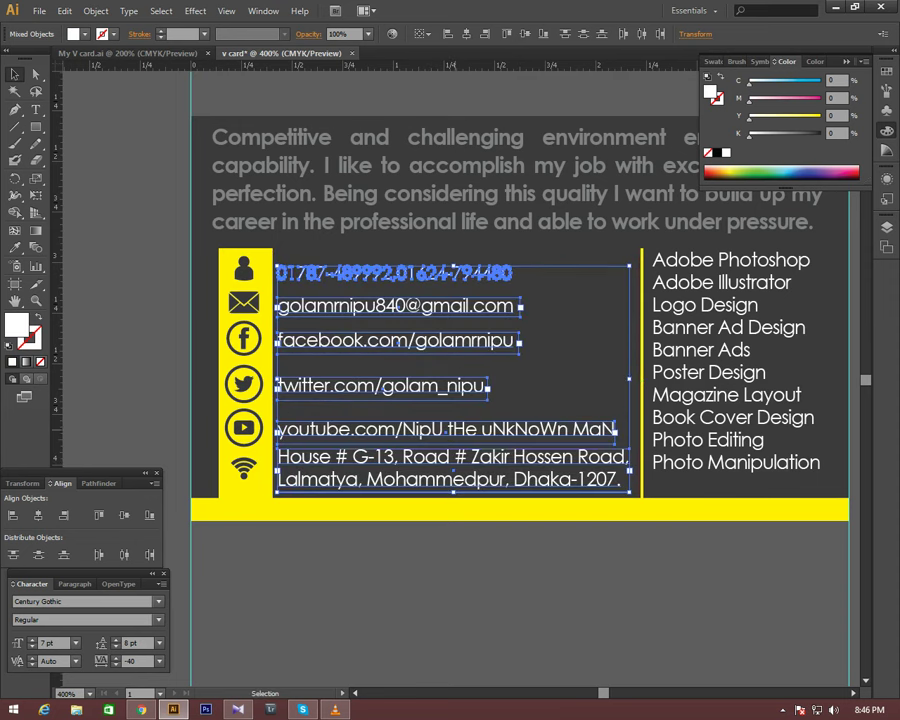
left_click(260, 343)
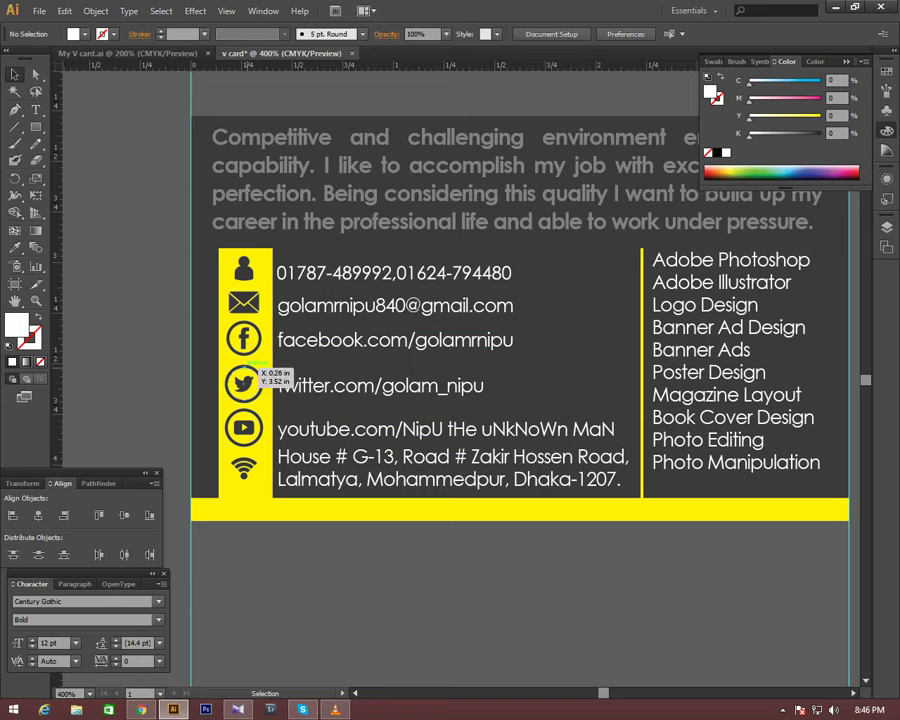
- Move the skills list slightly lower beside the yellow divider, level with the contacts
left_click(254, 342)
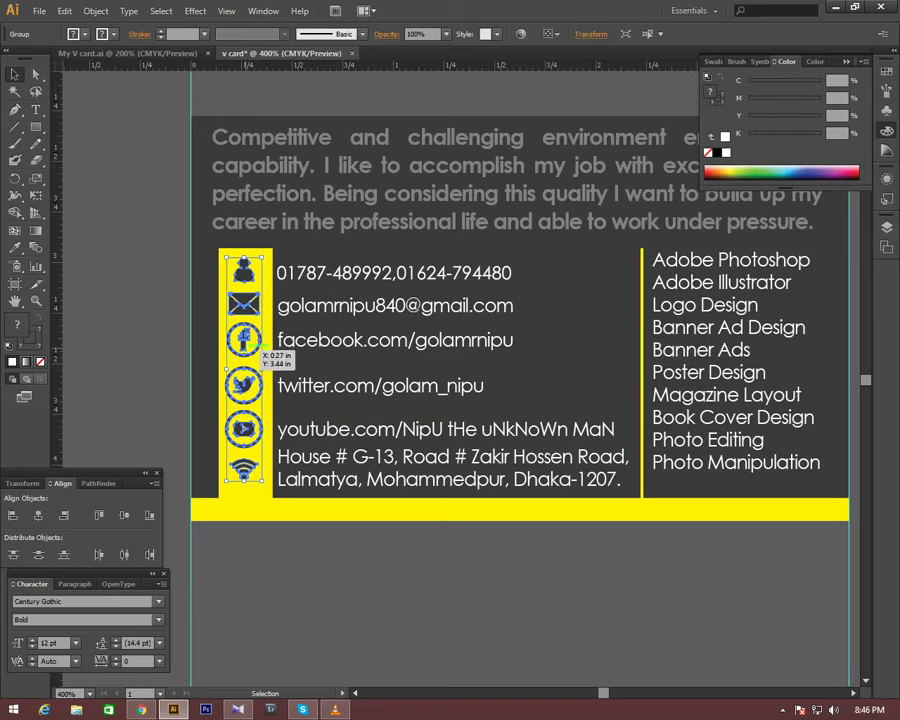
left_click(519, 317)
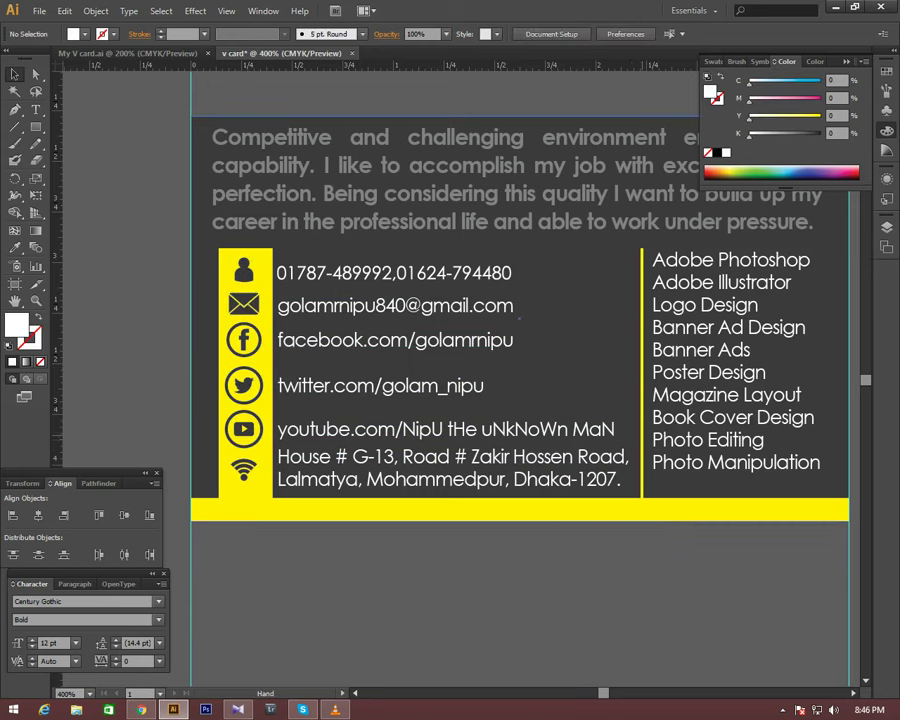
left_click_drag(519, 317, 439, 309)
mouse_move(640, 418)
left_mouse_down()
mouse_move(640, 430)
mouse_move(660, 428)
left_mouse_up()
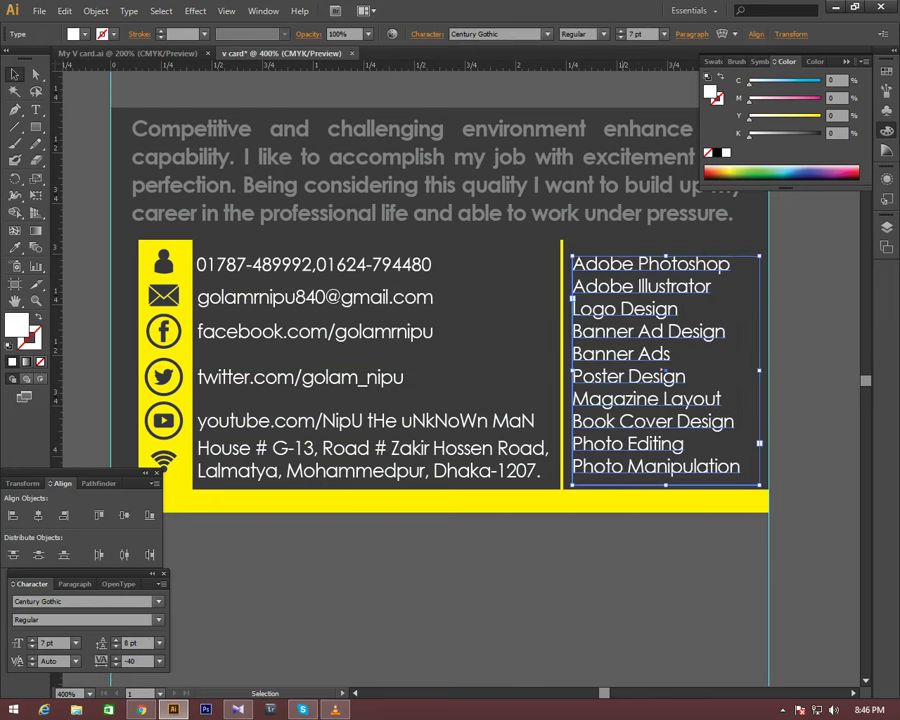
key("ctrl+shift+a")
left_click_drag(561, 241, 541, 245)
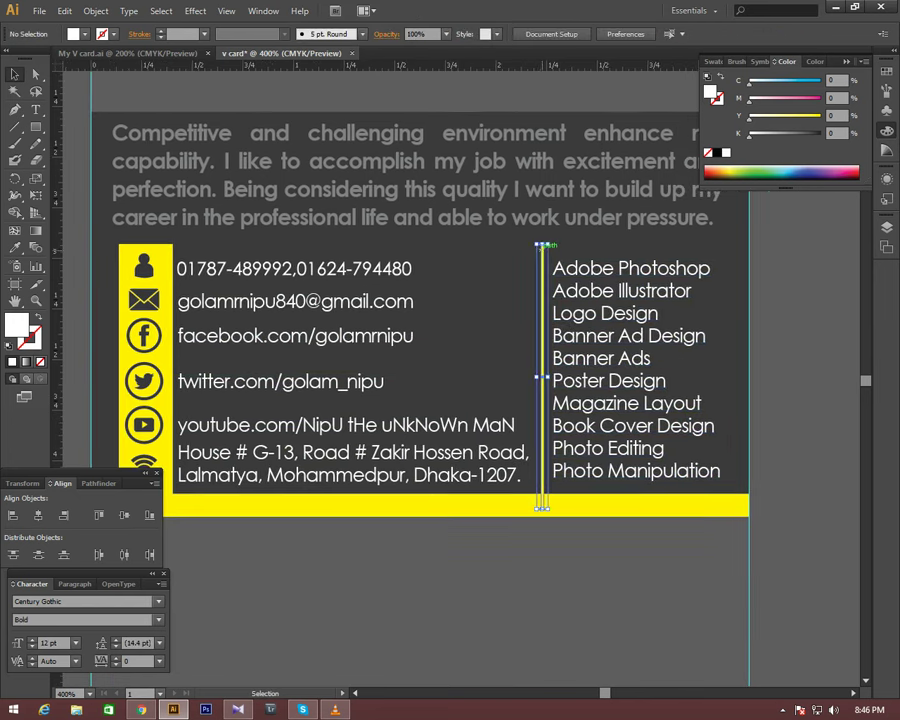
left_click(541, 245)
key("ctrl+shift+a")
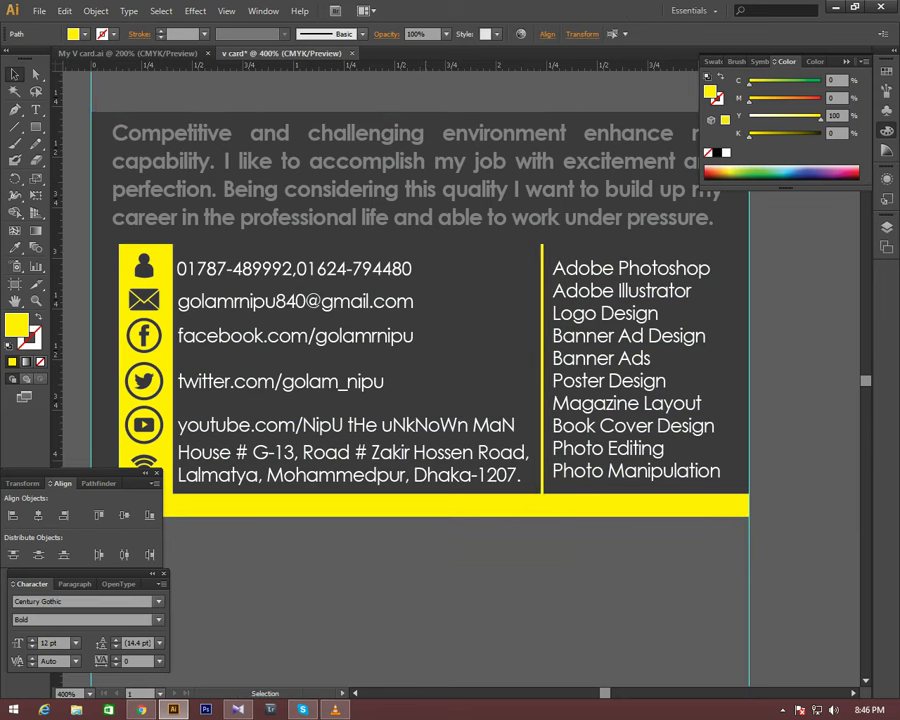
scroll(450, 380, "up", 2)
key("ctrl+minus")
left_click(480, 322)
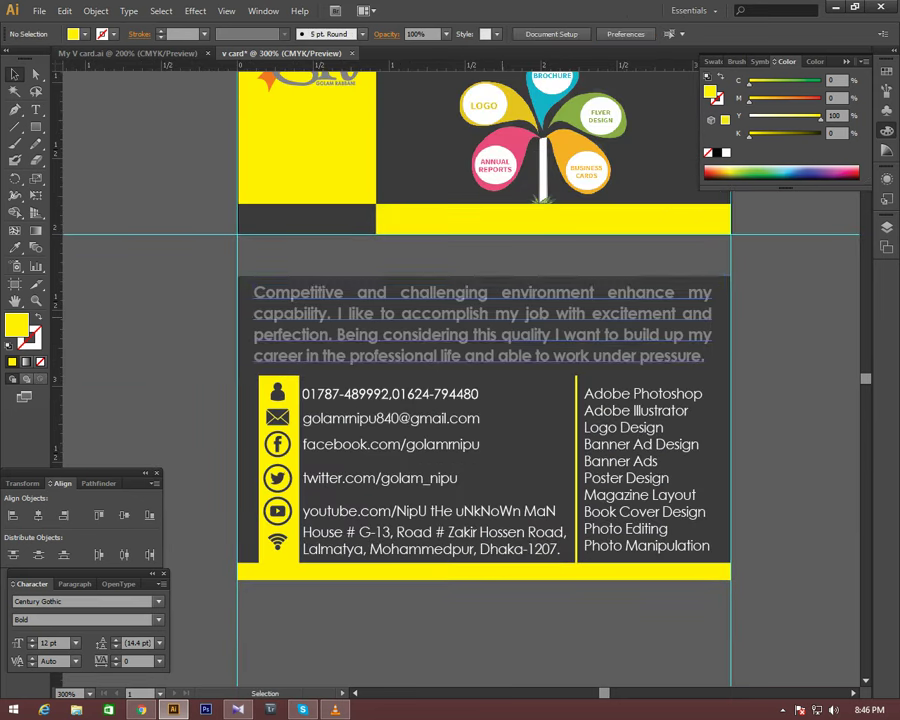
- Make the objective paragraph white and review the whole card
left_click(726, 152)
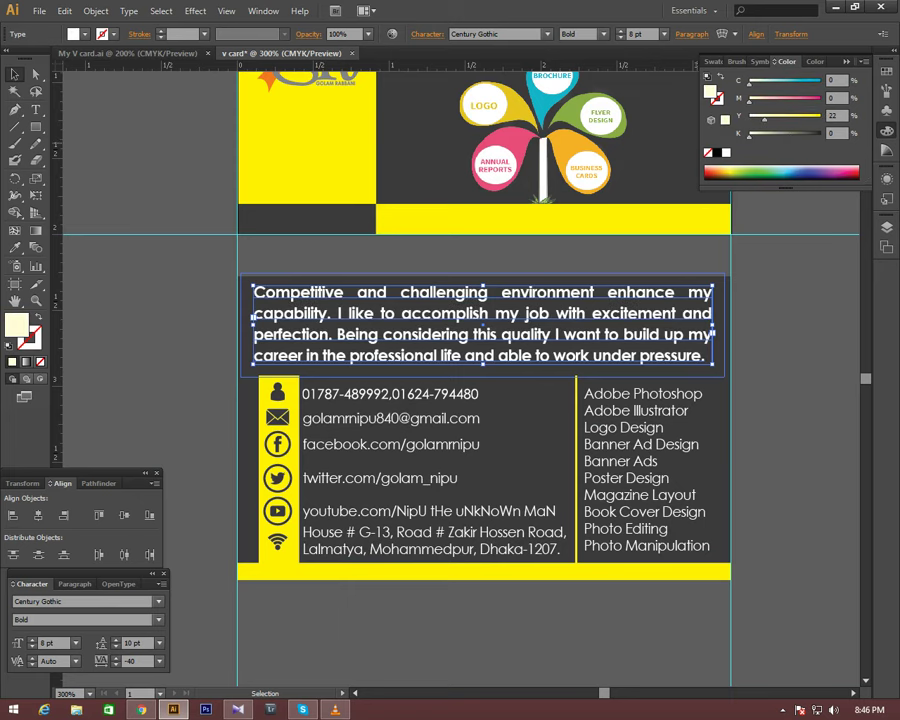
left_click_drag(420, 329, 370, 322)
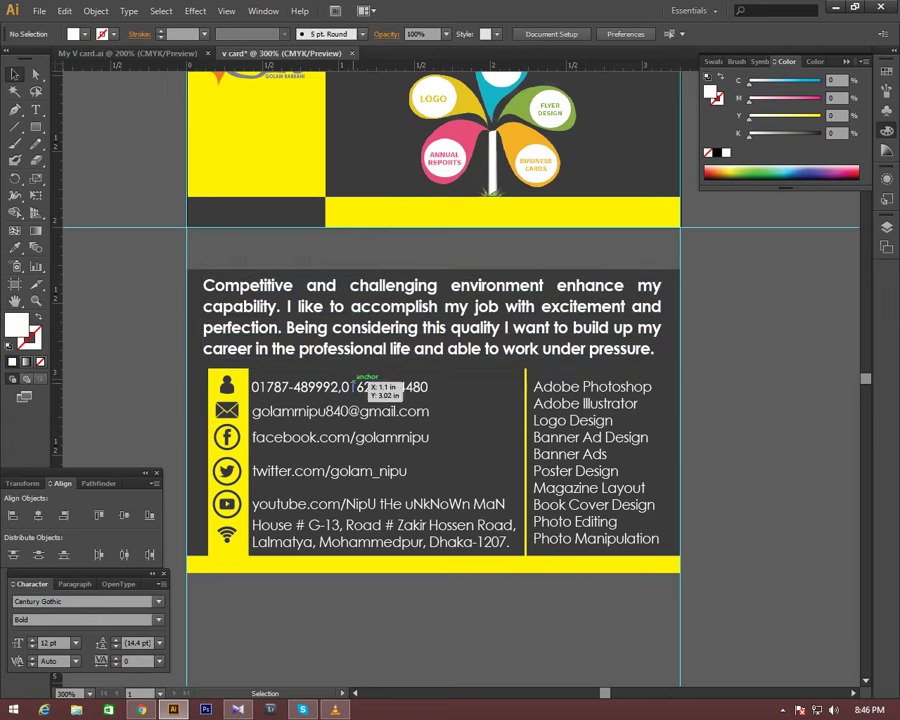
left_click(300, 387)
key("Escape")
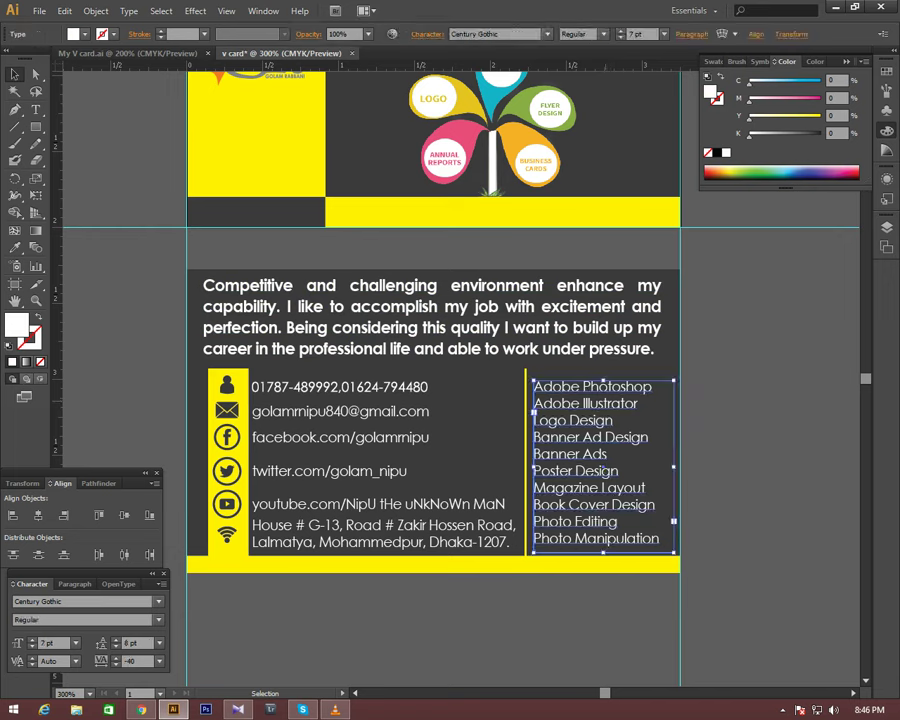
key("ctrl+minus")
key("ctrl+minus")
key("ctrl+minus")
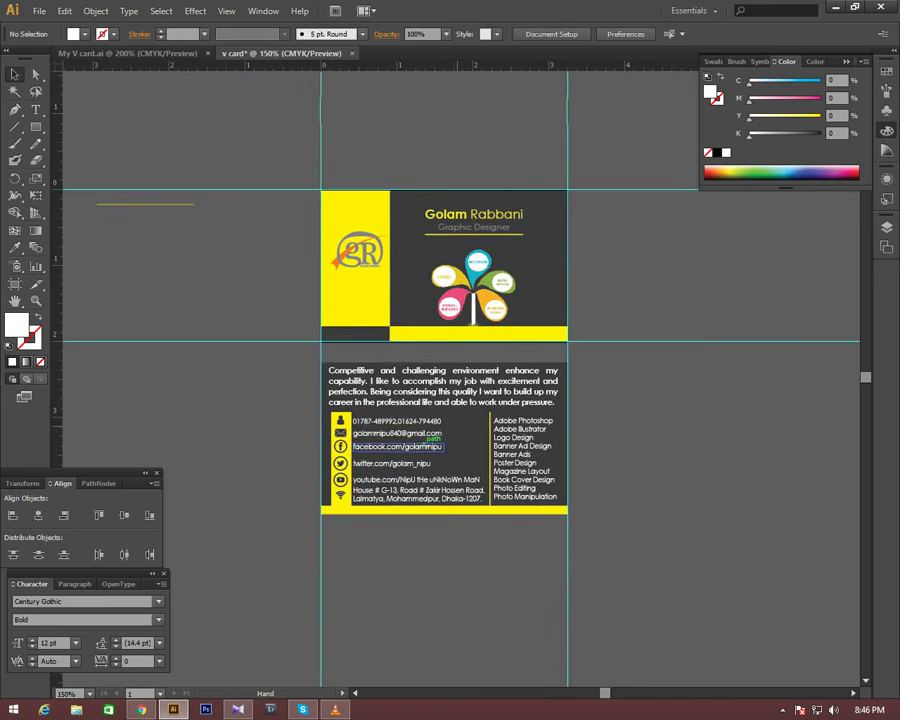
key("ctrl+plus")
scroll(477, 516, "up", 3)
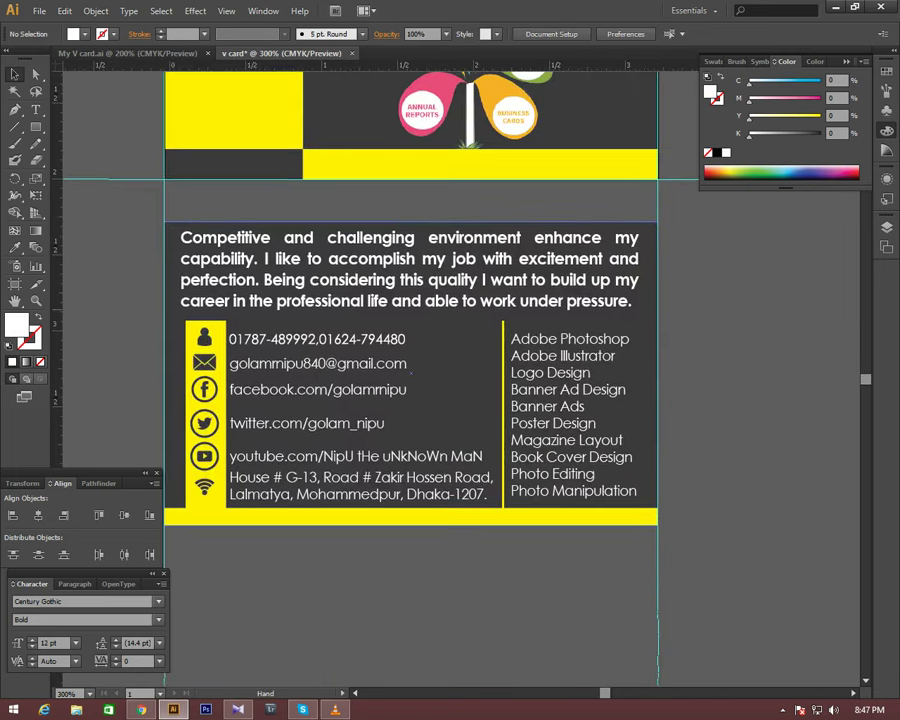
key("ctrl+minus")
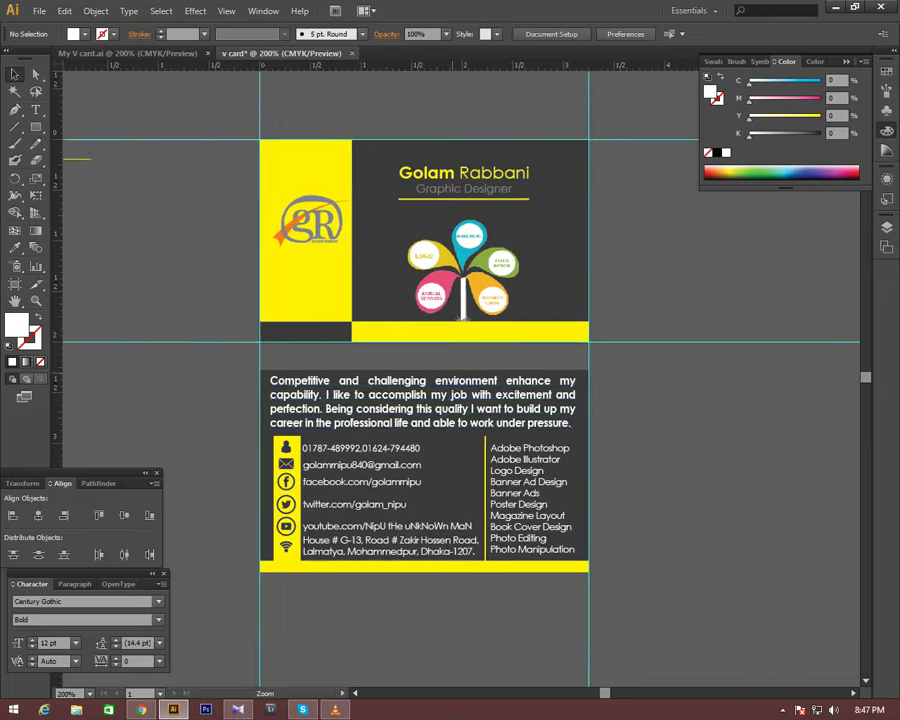
key("ctrl+plus")
- Try yellow, orange, red, then green on the objective text by entering values 0, 73, 100, 0, 40
left_click(430, 360)
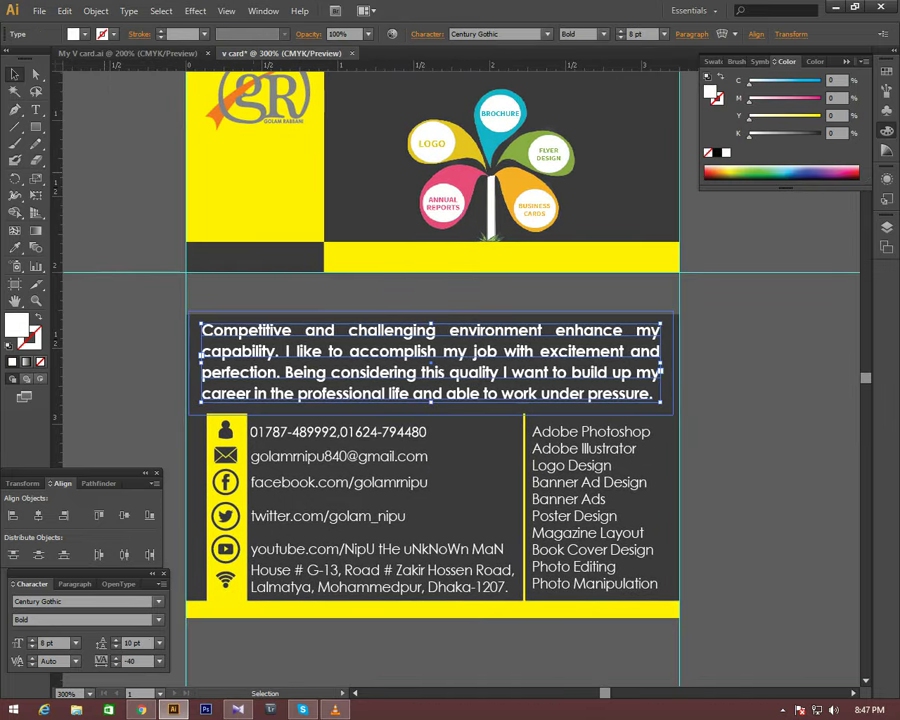
type("0")
key("Return")
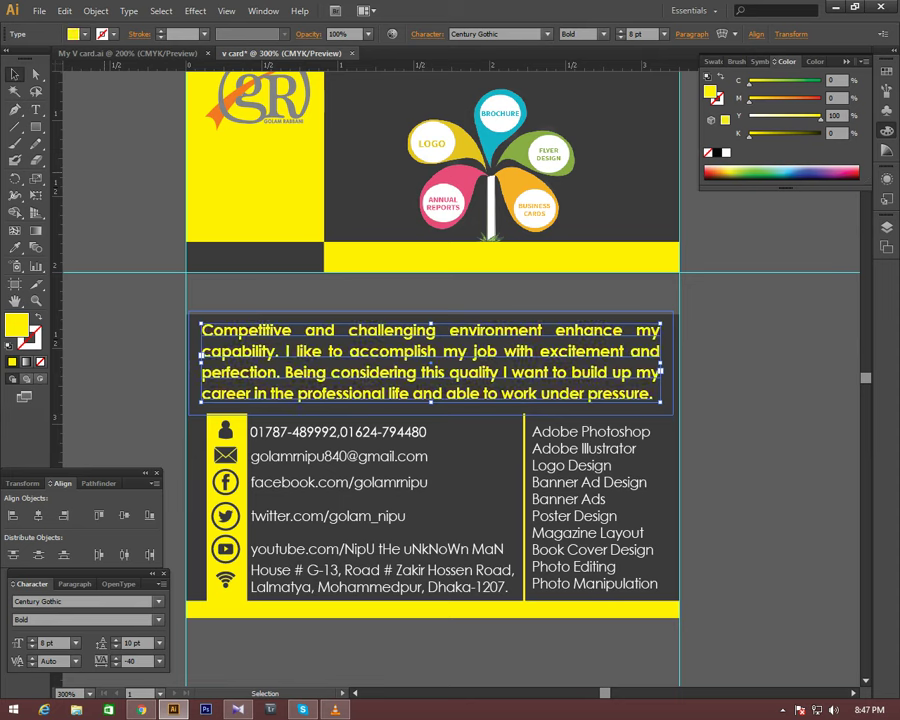
type("1073")
key("Return")
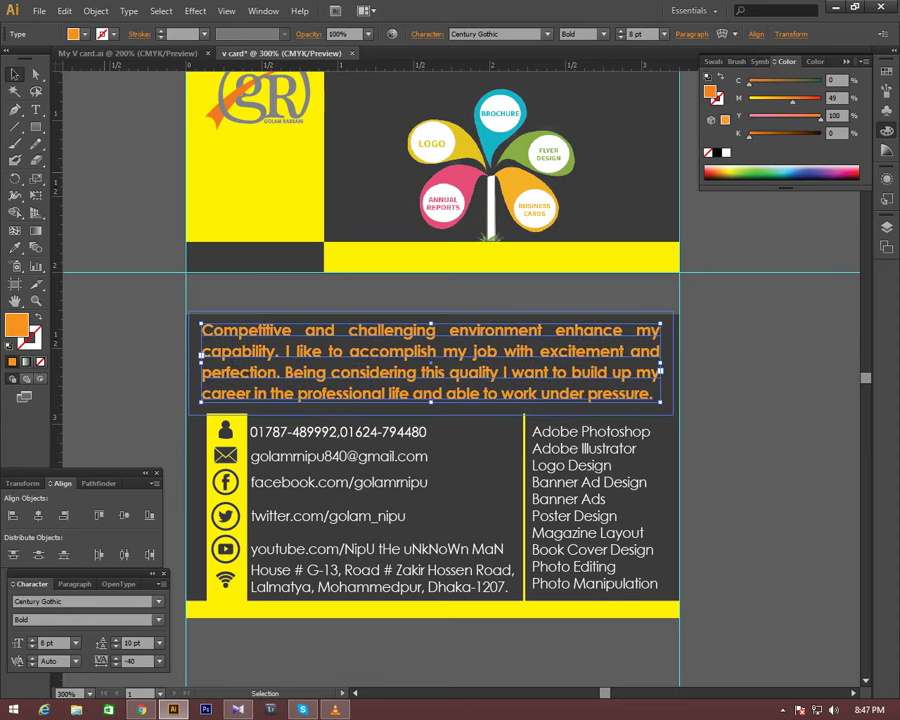
type("100")
key("Return")
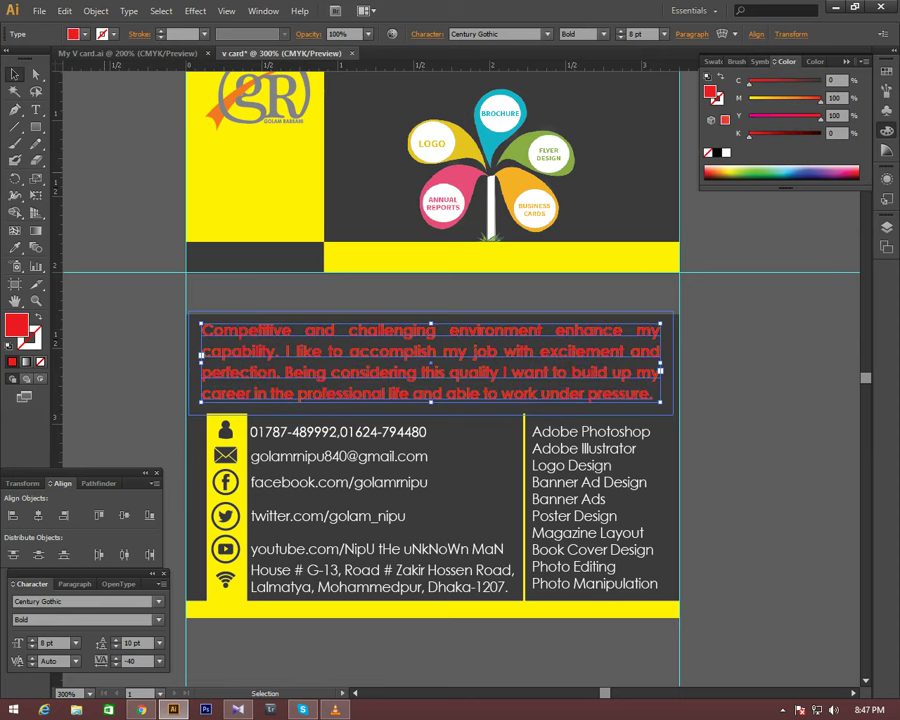
type("0")
key("Return")
type("40")
key("Return")
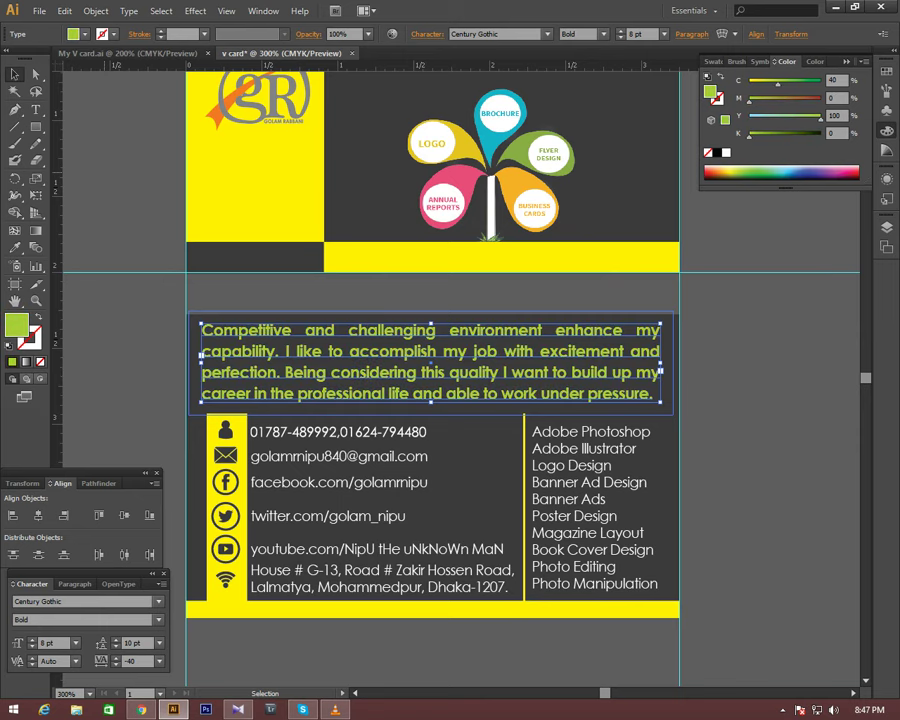
key("ctrl+minus")
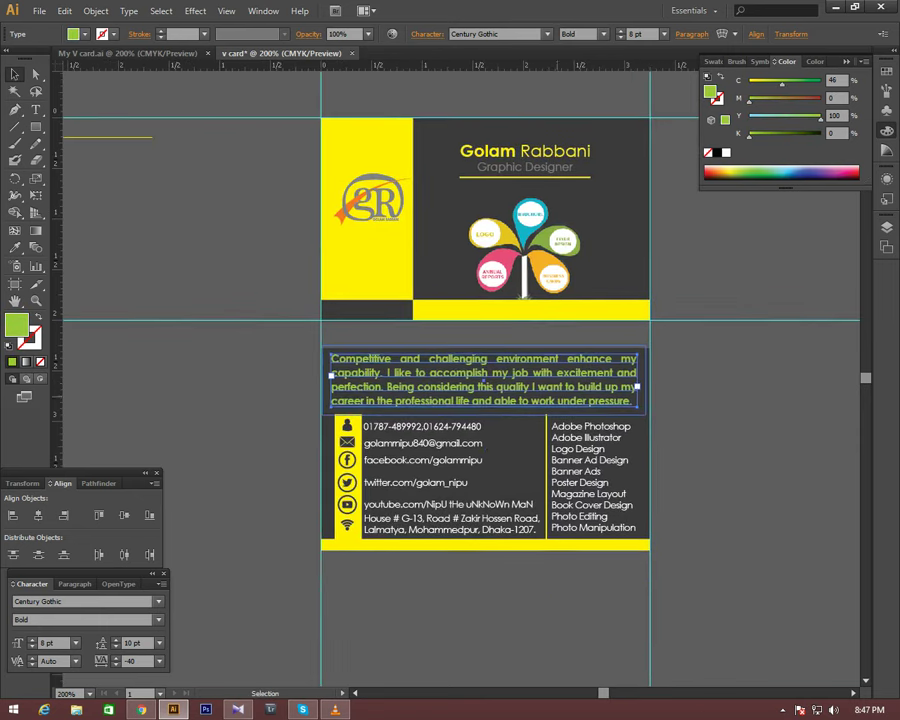
key("Escape")
- Eyedropper-sample several artwork colours onto the paragraph, settling on grey (K 60)
mouse_move(485, 400)
left_mouse_down()
mouse_move(399, 356)
mouse_move(371, 426)
mouse_move(445, 392)
mouse_move(421, 459)
left_mouse_up()
left_click(419, 418)
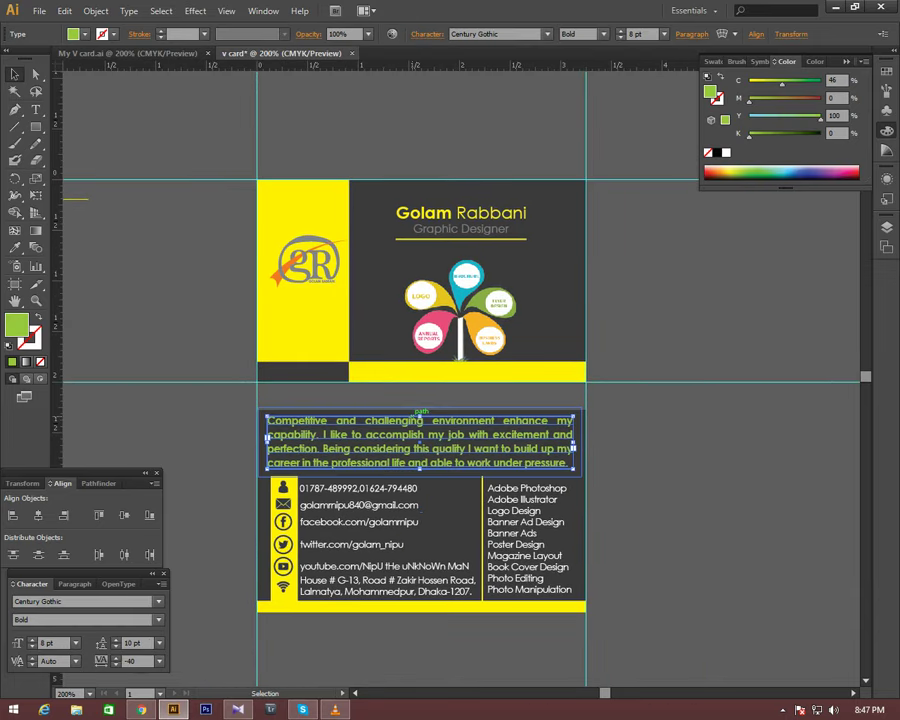
key("i")
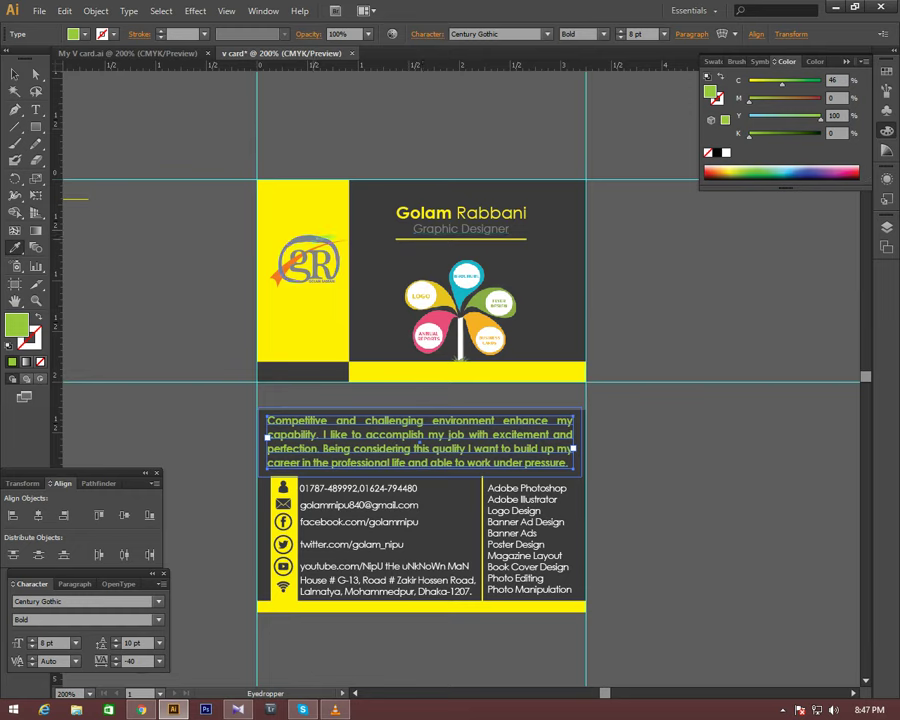
left_click(290, 300)
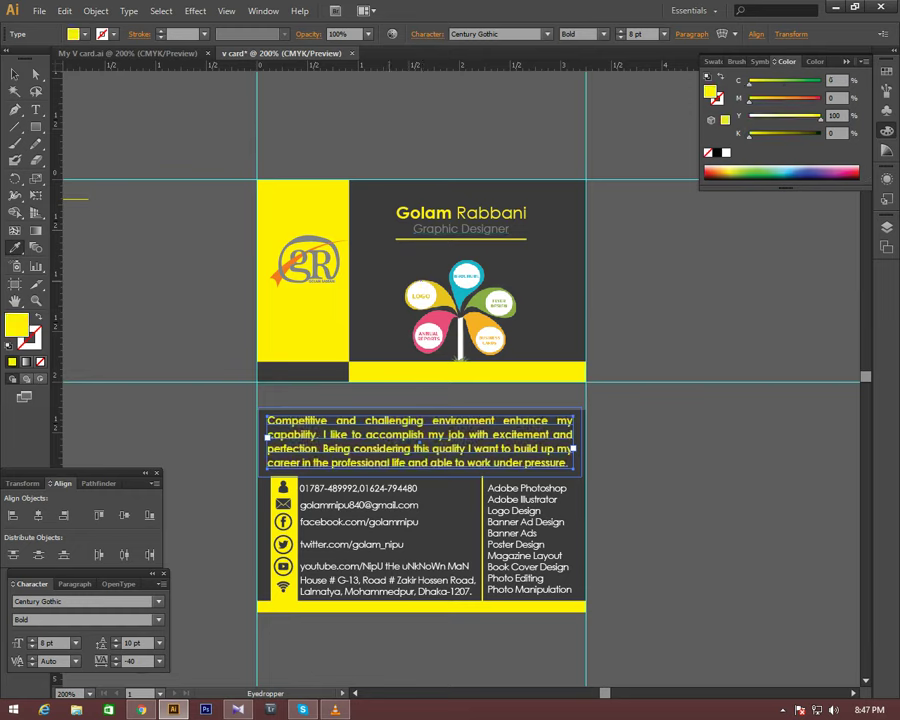
left_click(428, 335)
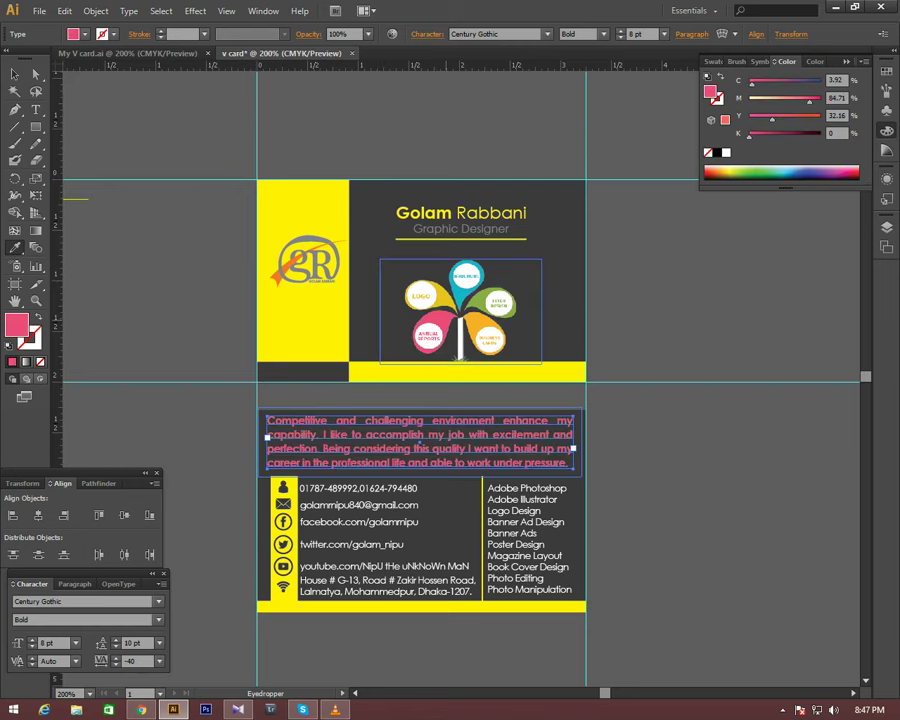
left_click(490, 338)
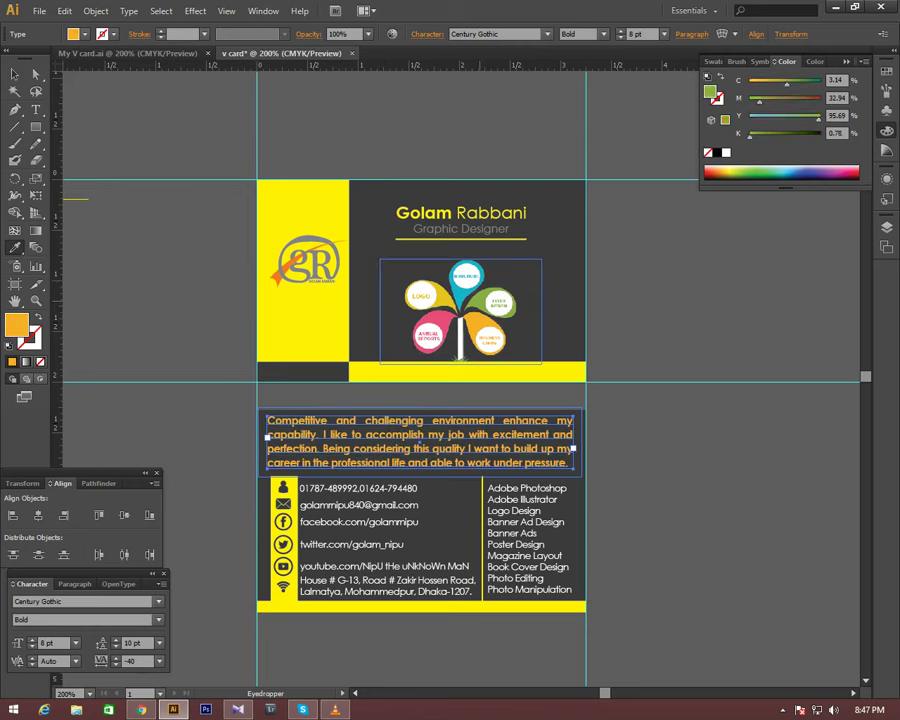
left_click(505, 300)
left_click(466, 278)
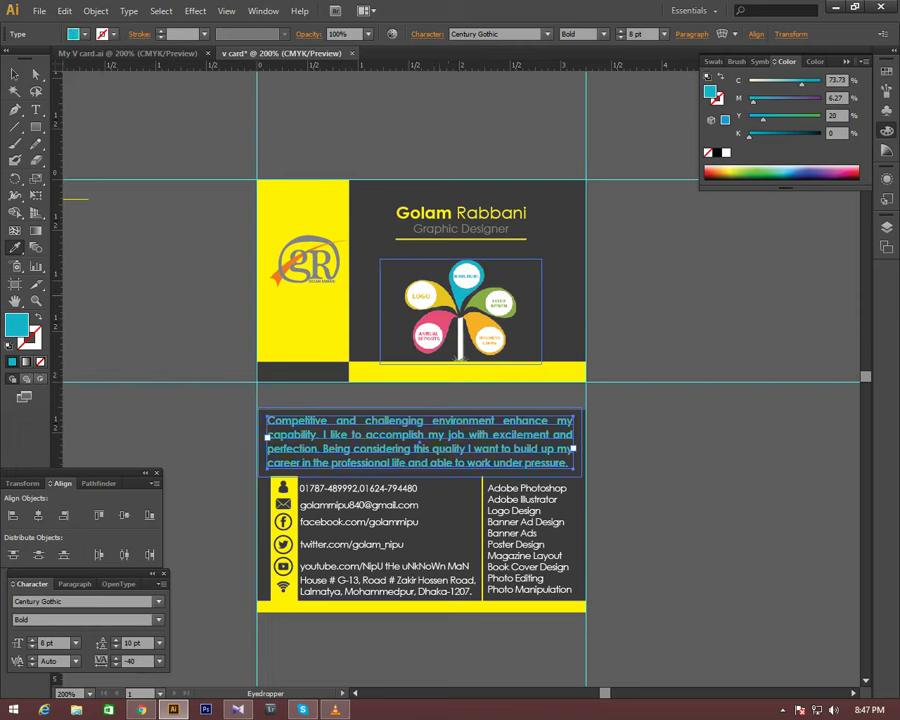
left_click(290, 297)
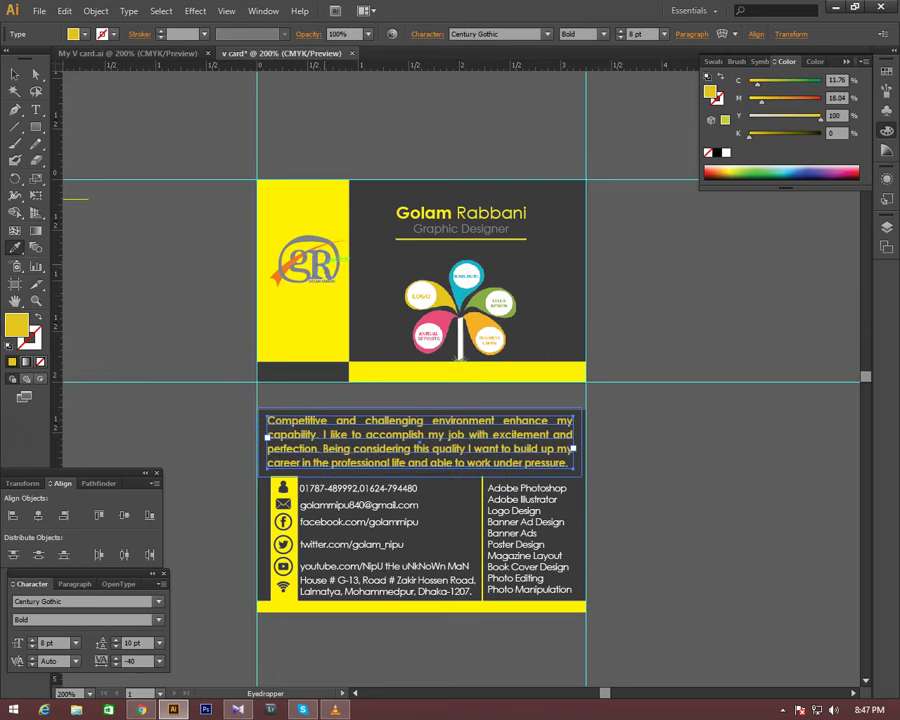
left_click(305, 262)
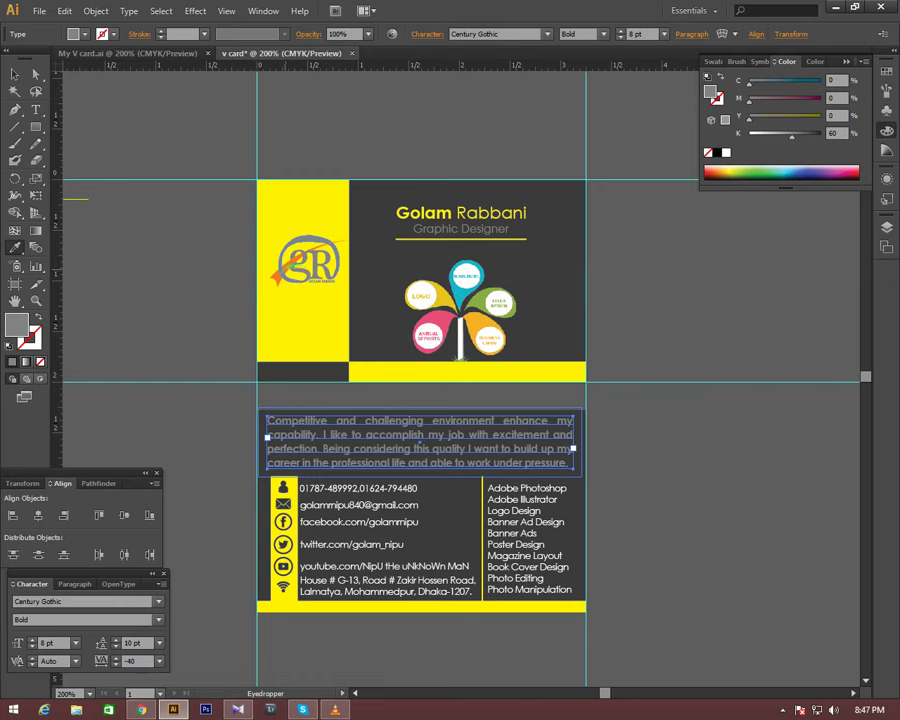
left_click(280, 275)
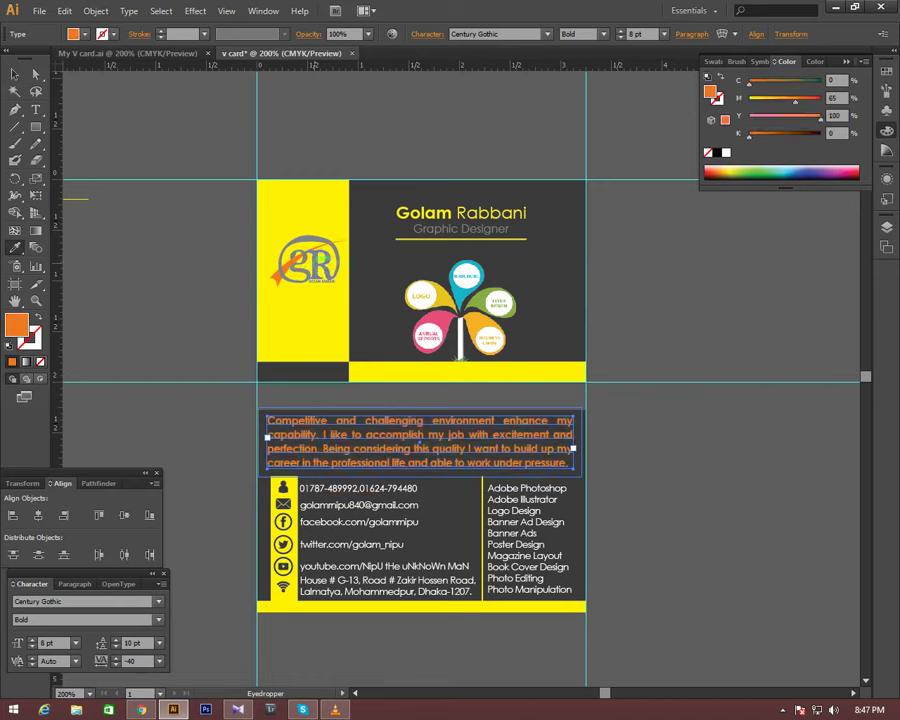
key("ctrl+z")
key("v")
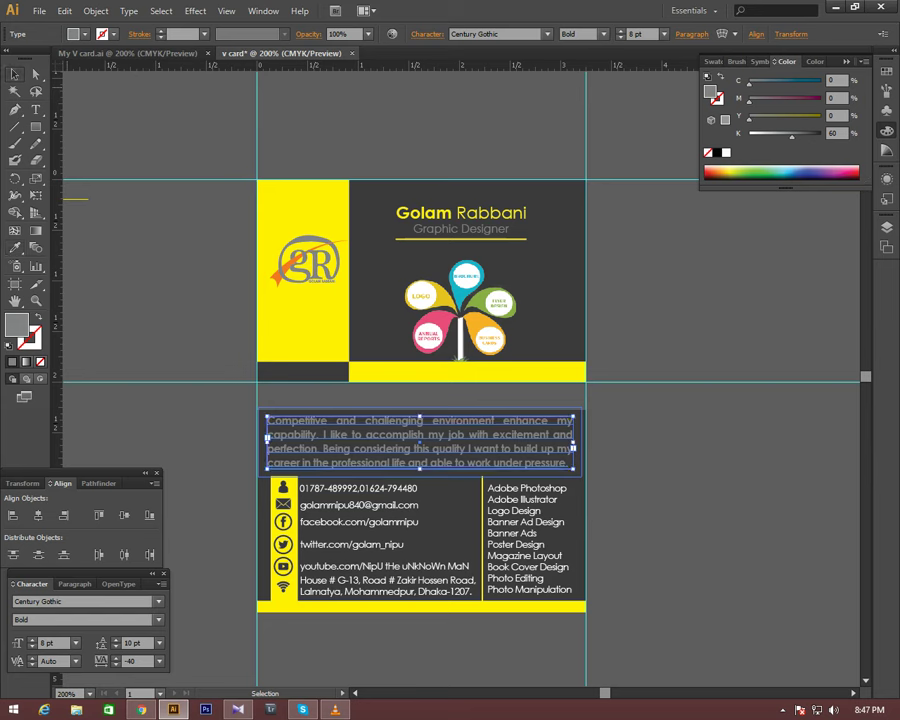
key("ctrl+shift+a")
key("ctrl+plus")
- Zoom and pan to frame the card's back, including the contact icons and objective paragraph
left_click_drag(480, 400, 394, 410)
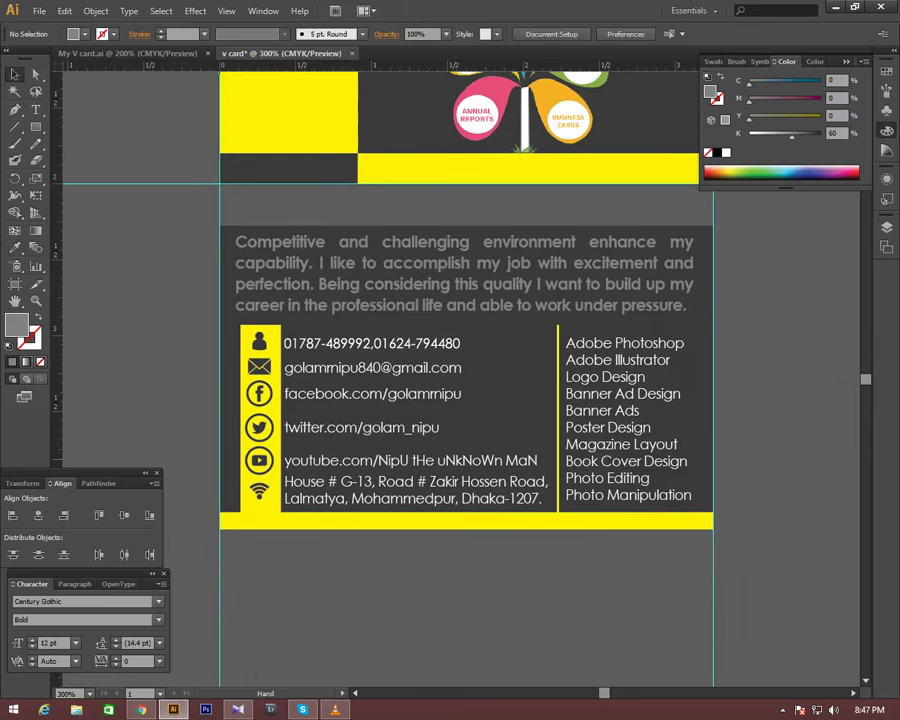
key("ctrl+plus")
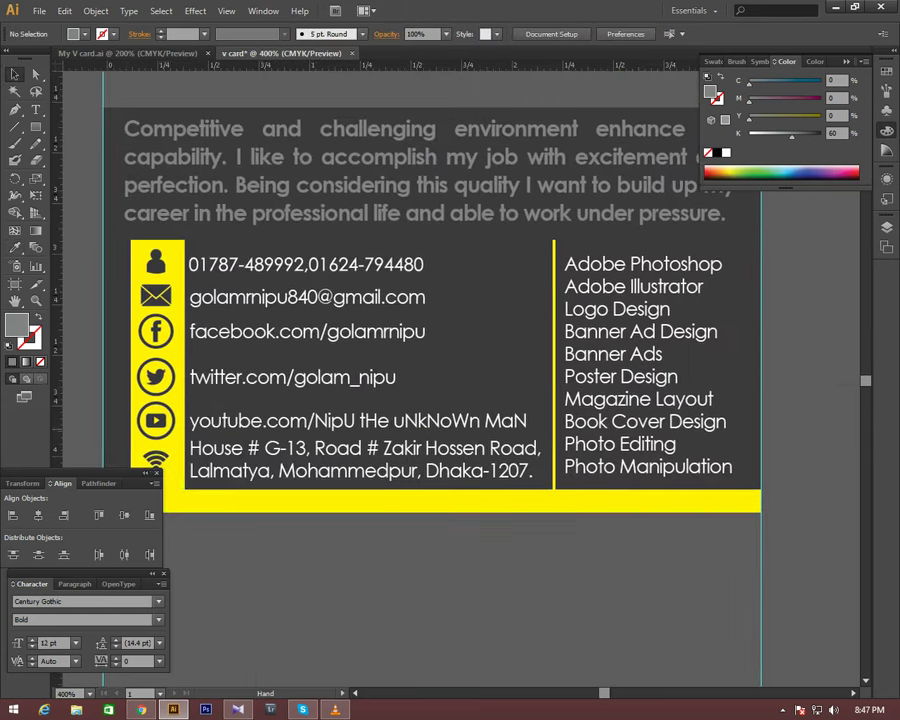
left_click_drag(450, 400, 477, 465)
key("ctrl+plus")
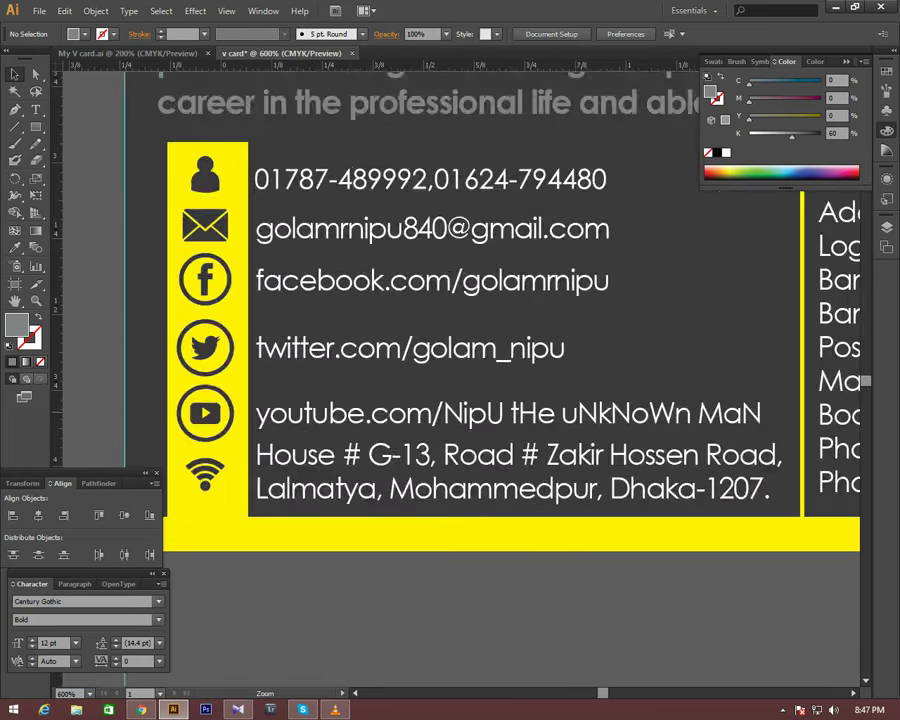
key("ctrl+plus")
mouse_move(450, 350)
left_mouse_down()
mouse_move(452, 400)
mouse_move(426, 453)
mouse_move(97, 445)
mouse_move(137, 515)
mouse_move(207, 572)
left_mouse_up()
key("ctrl+minus")
key("ctrl+minus")
key("ctrl+minus")
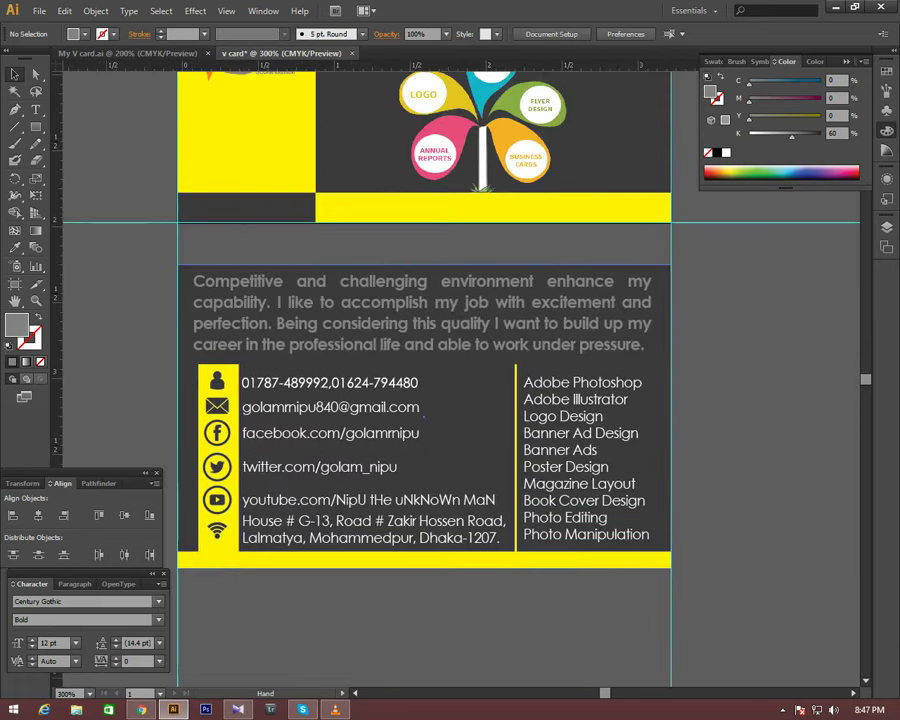
key("ctrl+plus")
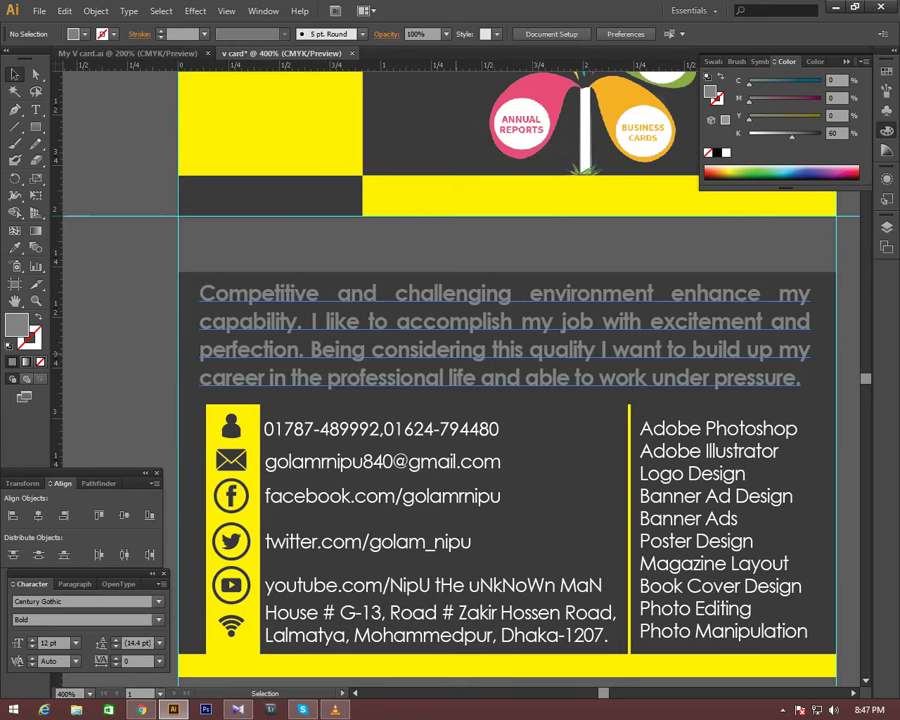
- Nudge the objective paragraph slightly right and pull its frame's right edge inward
left_click(505, 335)
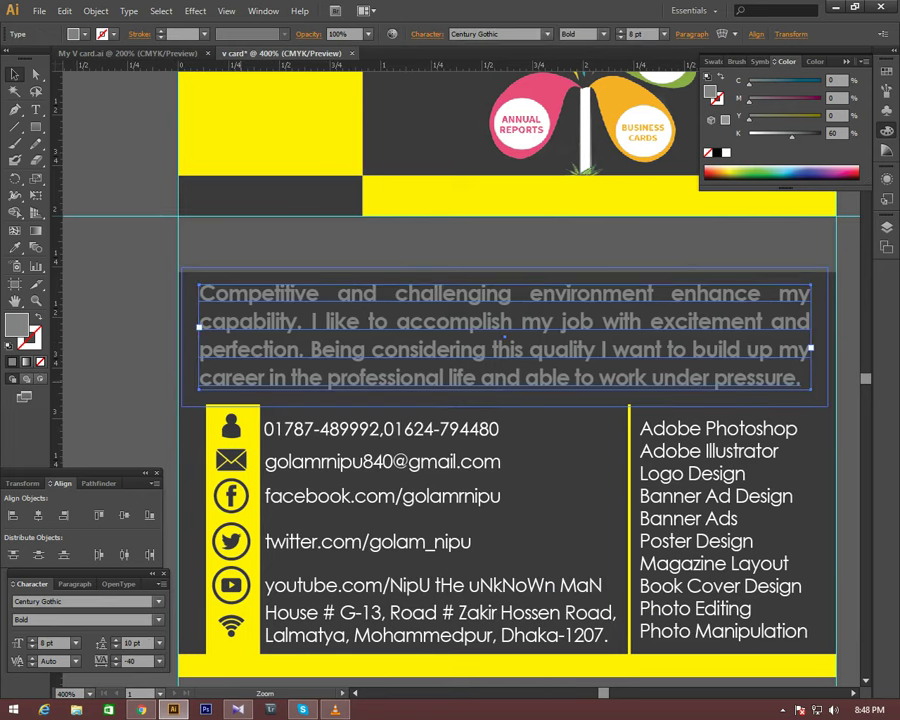
key("ctrl+plus")
left_click_drag(700, 305, 710, 305)
key("ctrl+minus")
key("ctrl+minus")
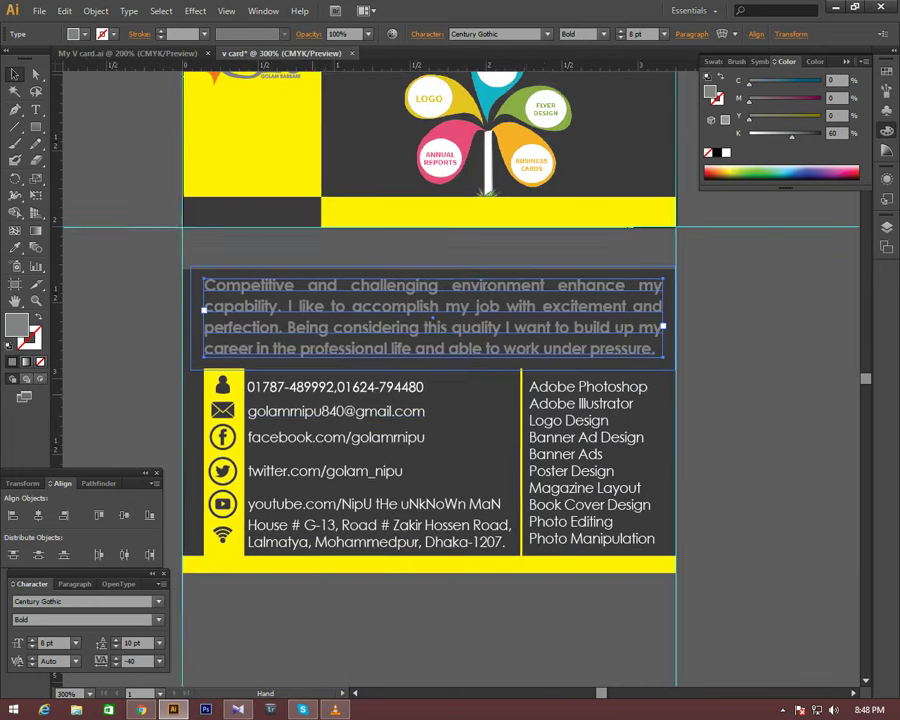
key("ctrl+plus")
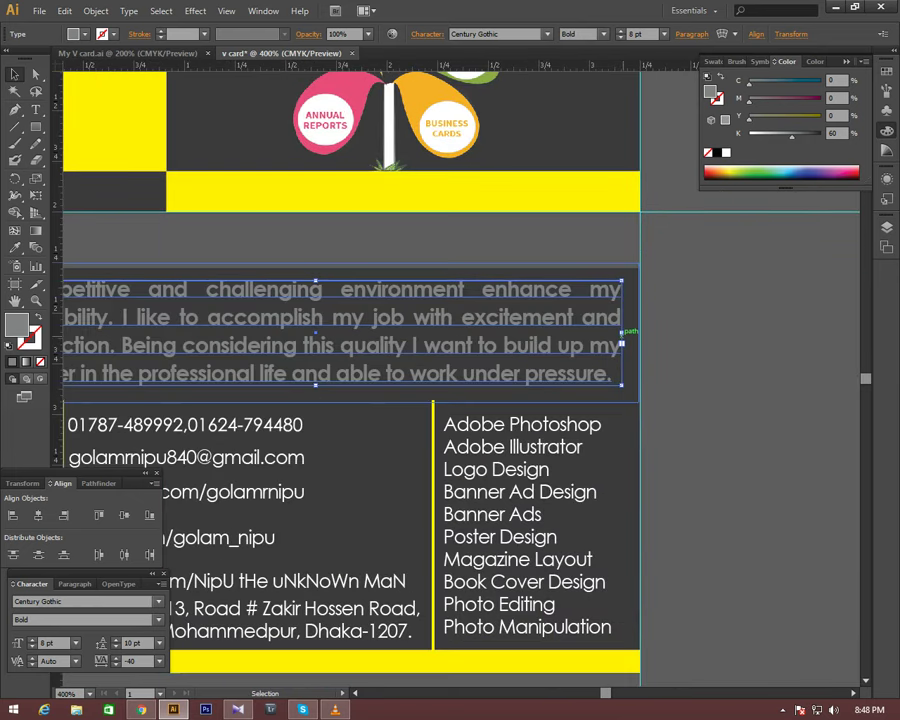
left_click_drag(622, 330, 612, 331)
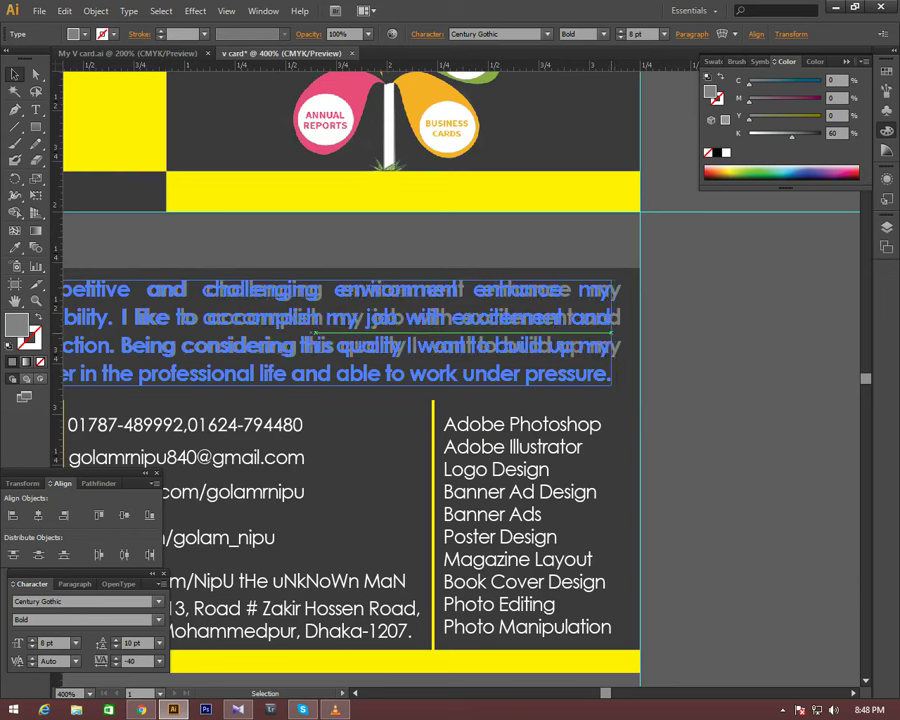
key("ctrl+shift+a")
- Zoom out and scroll to review the whole card, front and back
key("ctrl+minus")
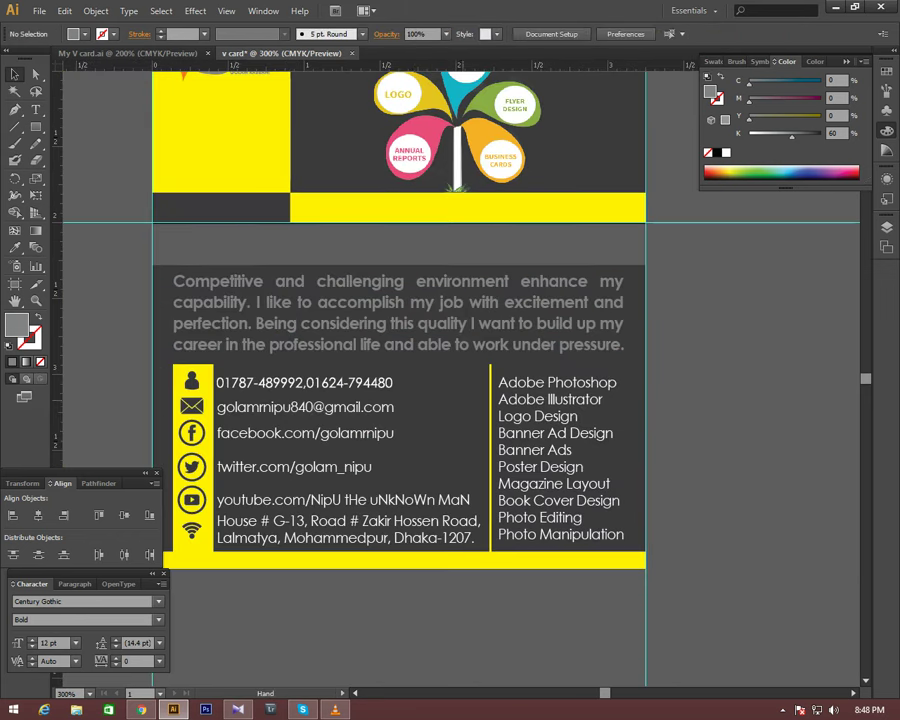
scroll(450, 400, "down", 1)
key("ctrl+minus")
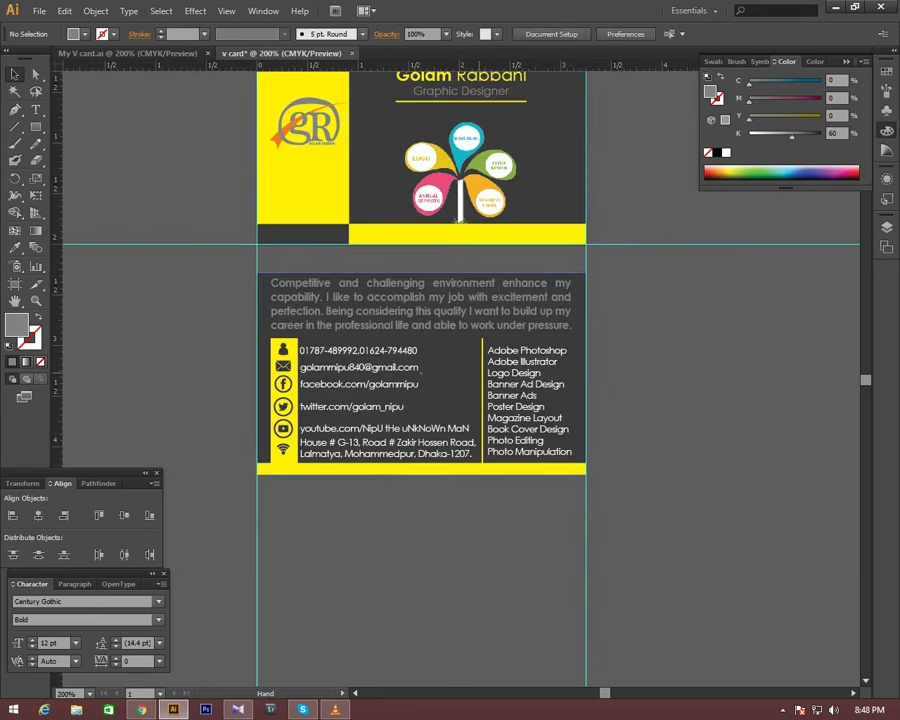
scroll(450, 380, "up", 3)
scroll(450, 380, "up", 1)
key("ctrl+minus")
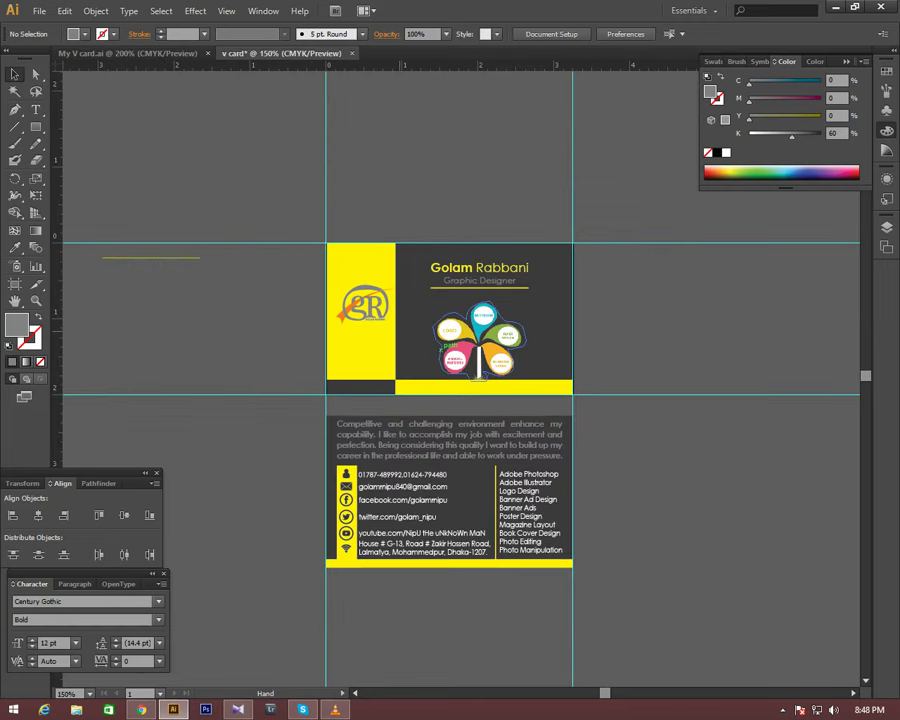
- Check the stray yellow line beside the card, then zoom in on the card's front
left_click(150, 262)
key("ctrl+shift+a")
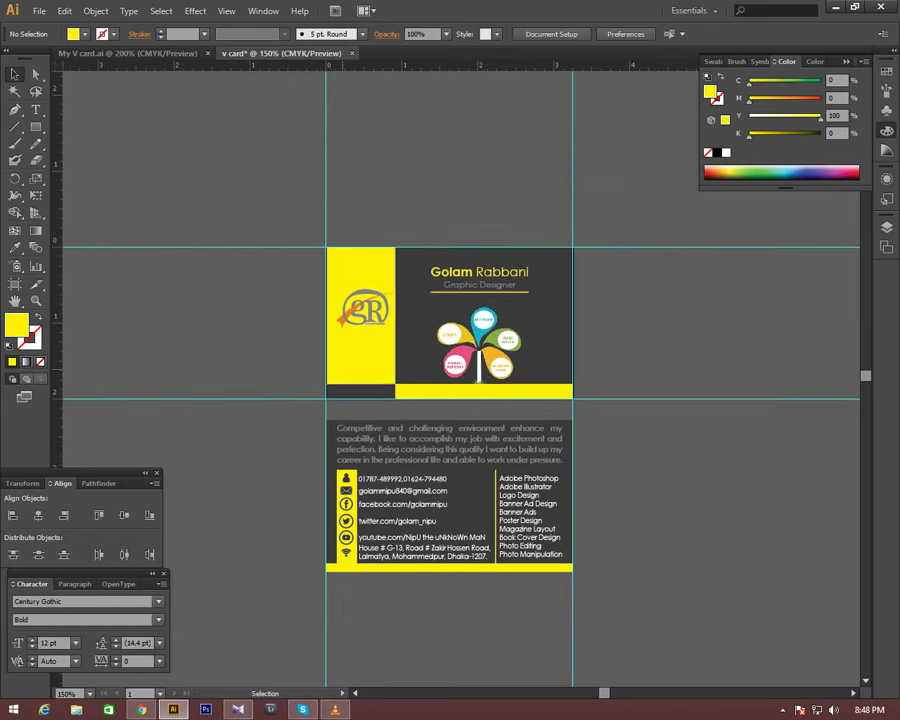
key("ctrl+minus")
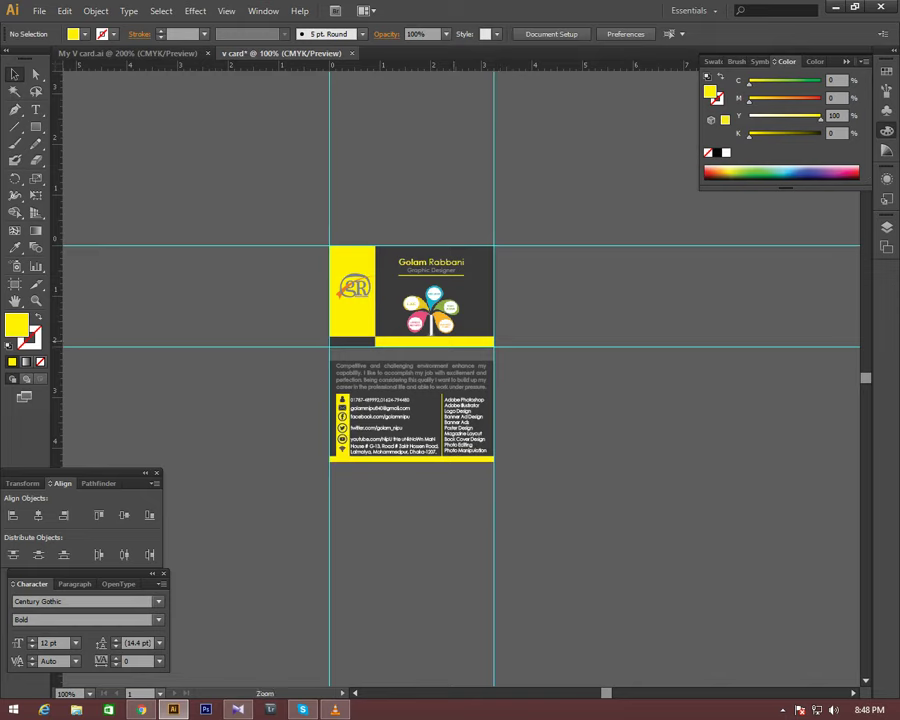
key("ctrl+plus")
key("ctrl+plus")
key("ctrl+plus")
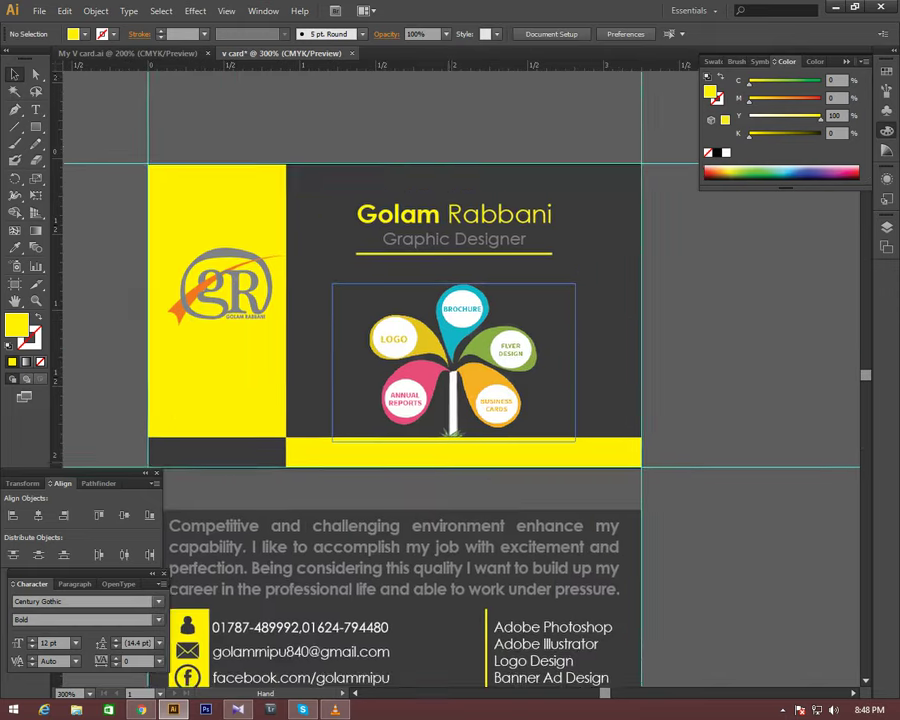
scroll(450, 380, "down", 2)
key("ctrl+minus")
key("ctrl+minus")
scroll(450, 380, "down", 2)
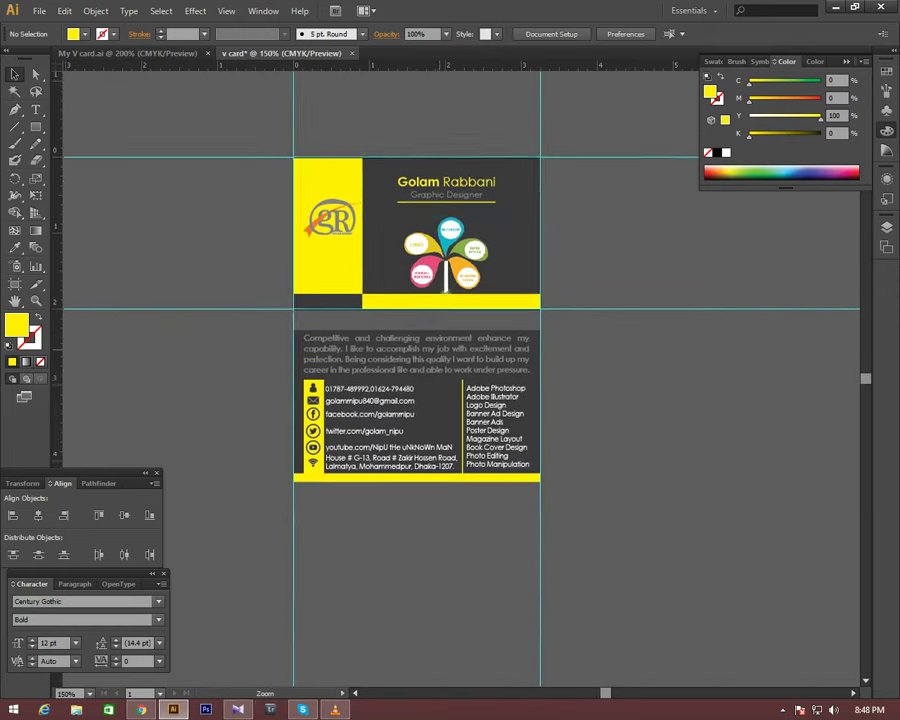
key("ctrl+plus")
scroll(335, 535, "up", 1)
key("ctrl+plus")
scroll(335, 535, "up", 2)
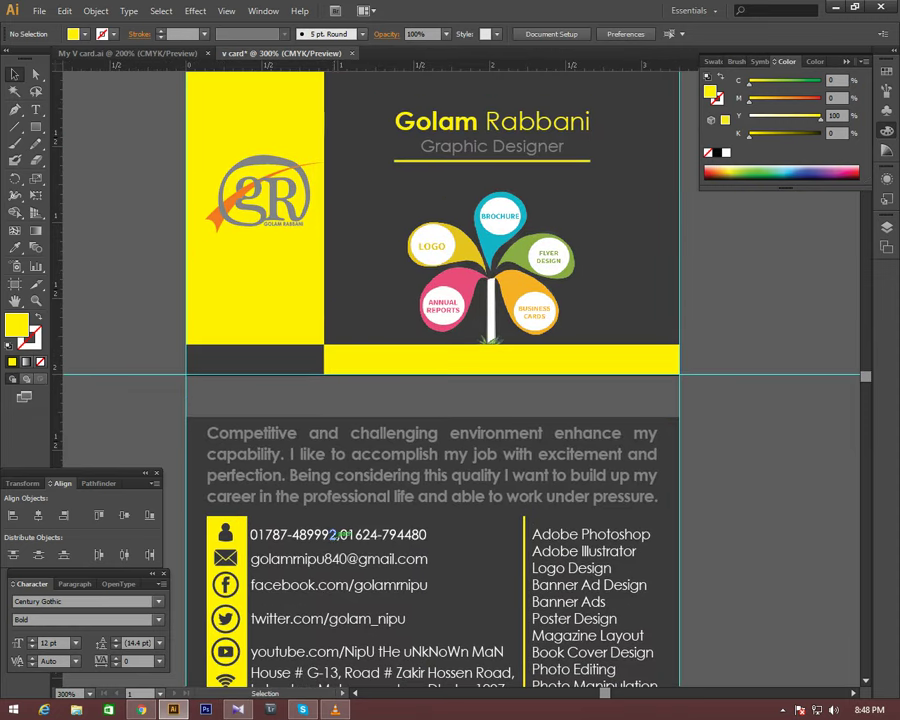
- Copy the email line onto the front's yellow bar and make it dark grey (K 90)
mouse_move(346, 558)
left_mouse_down()
mouse_move(462, 345)
mouse_move(480, 356)
left_mouse_up()
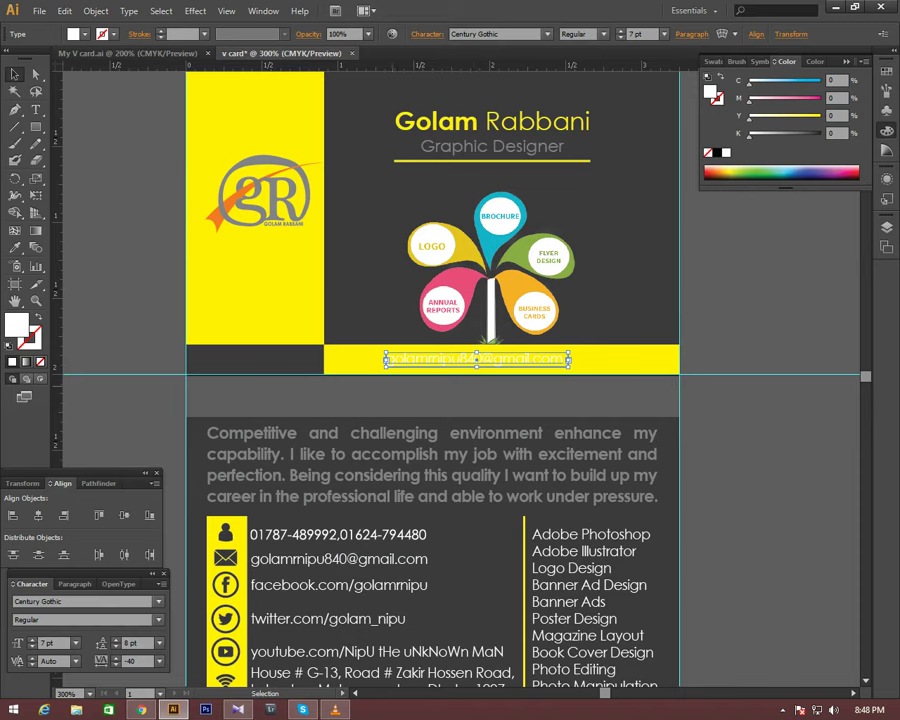
key("i")
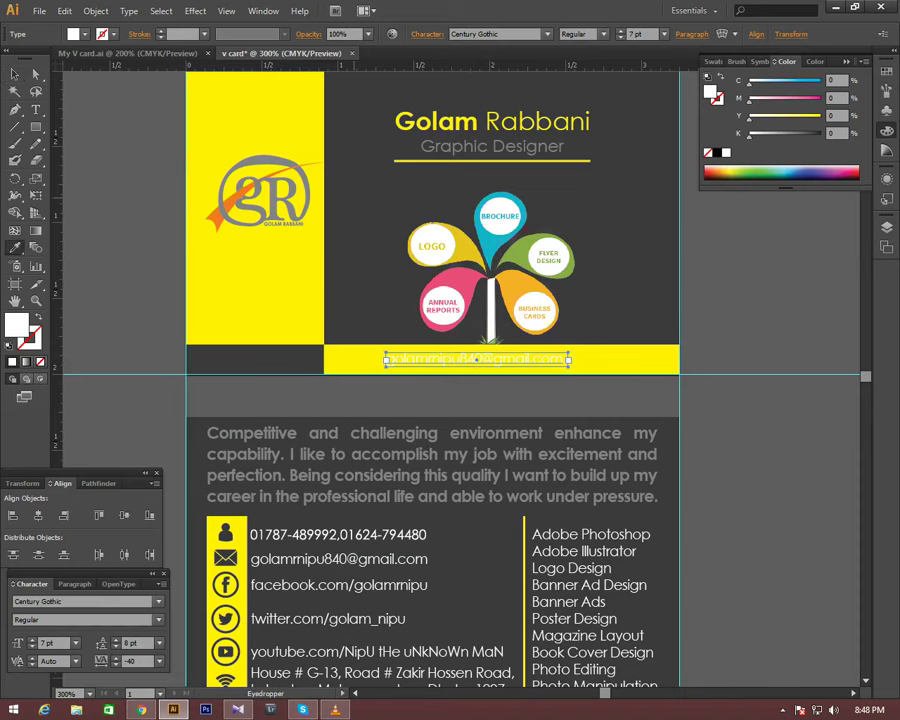
left_click(480, 335)
key("v")
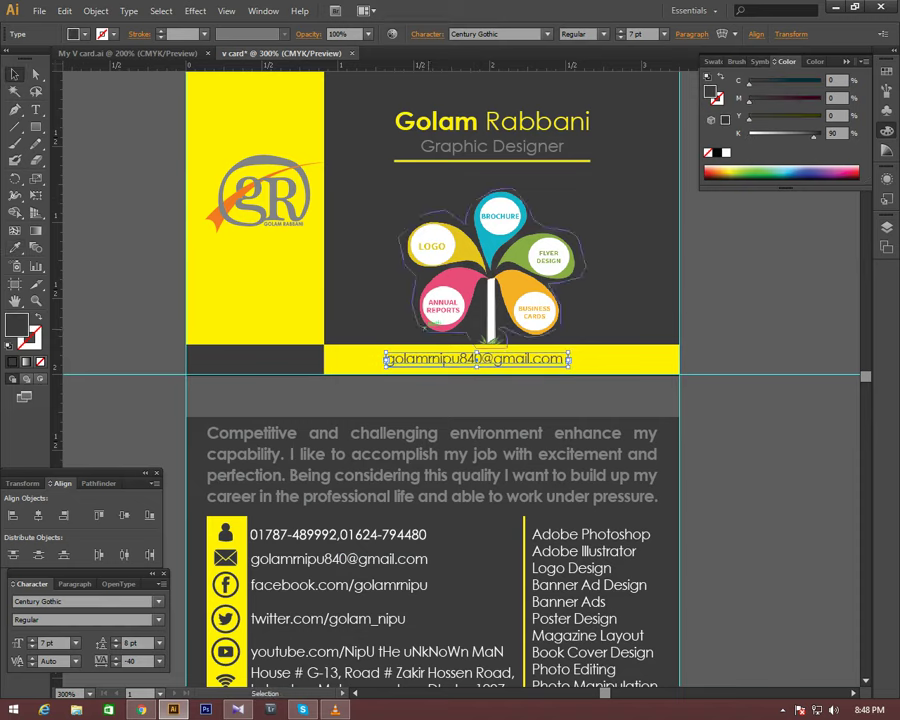
- Move the email copy left along the yellow bar and widen its frame
key("ctrl+equal")
left_click_drag(485, 378, 408, 378)
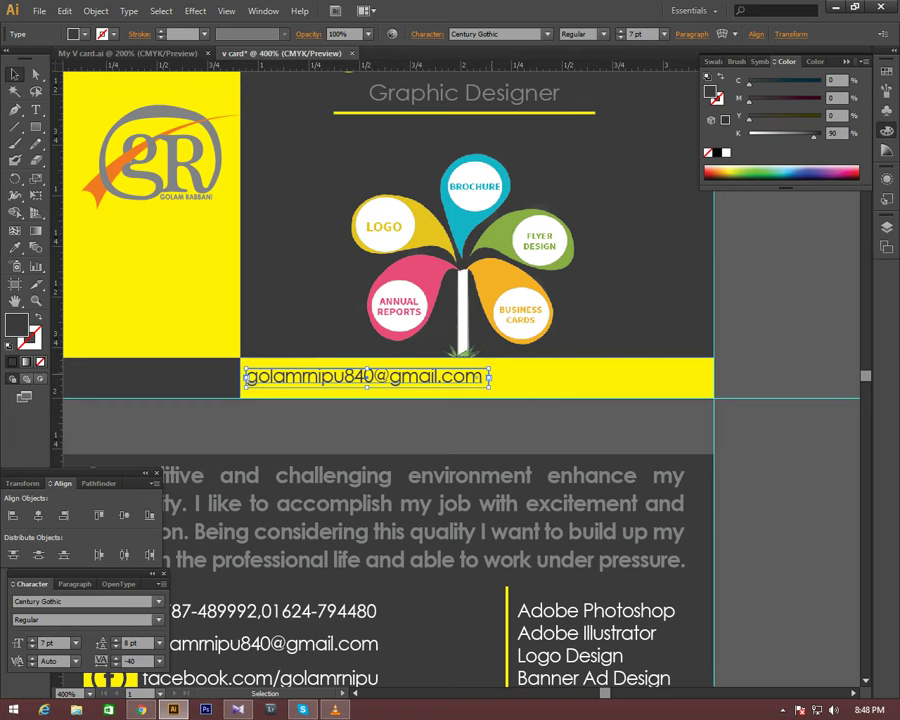
left_click_drag(489, 377, 693, 377)
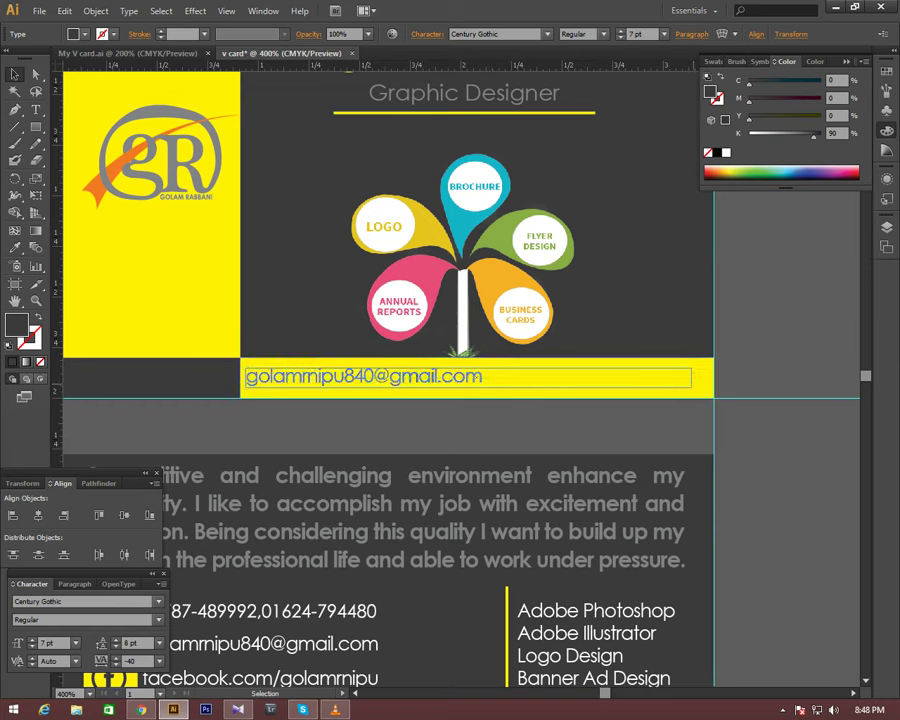
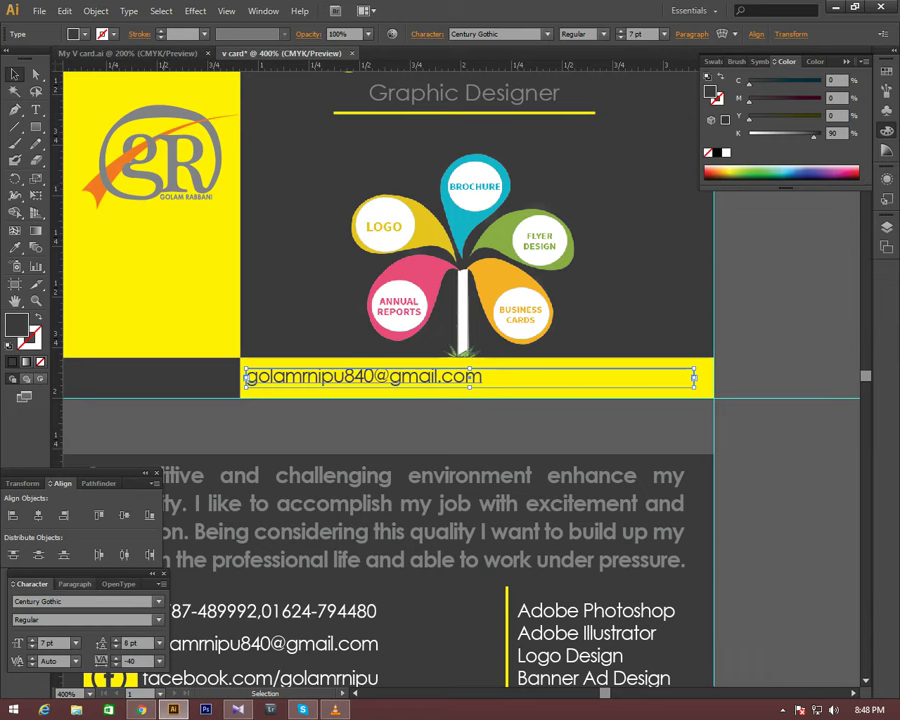
- Apply Justify All Lines to the email line, briefly trying right alignment first
key("ctrl+alt+t")
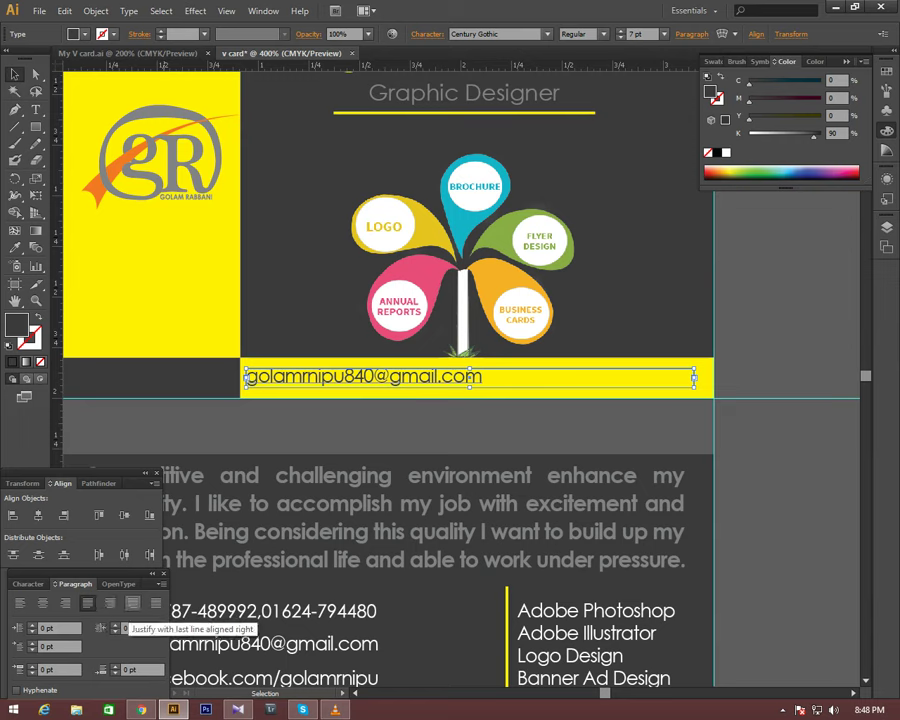
left_click(155, 603)
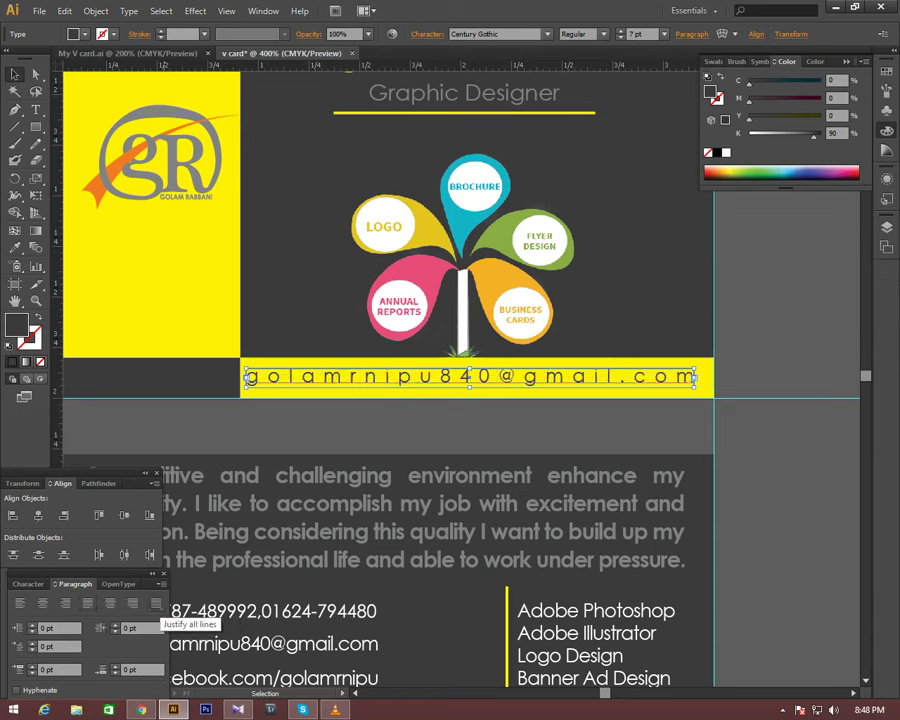
left_click(132, 603)
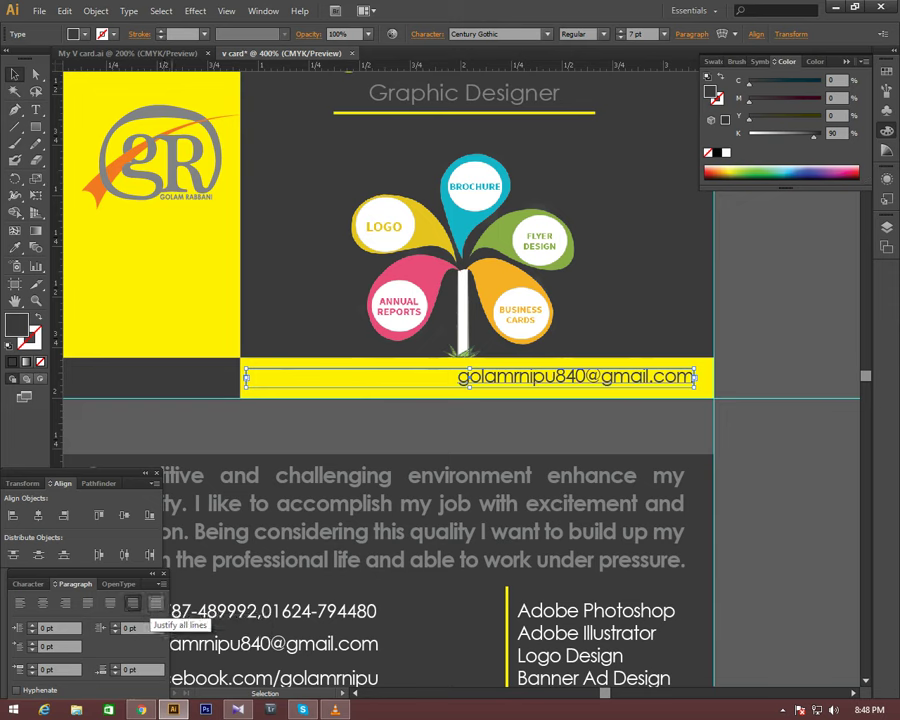
left_click(155, 603)
- Deselect the email line and zoom out slightly to preview its justified spacing
key("ctrl+shift+a")
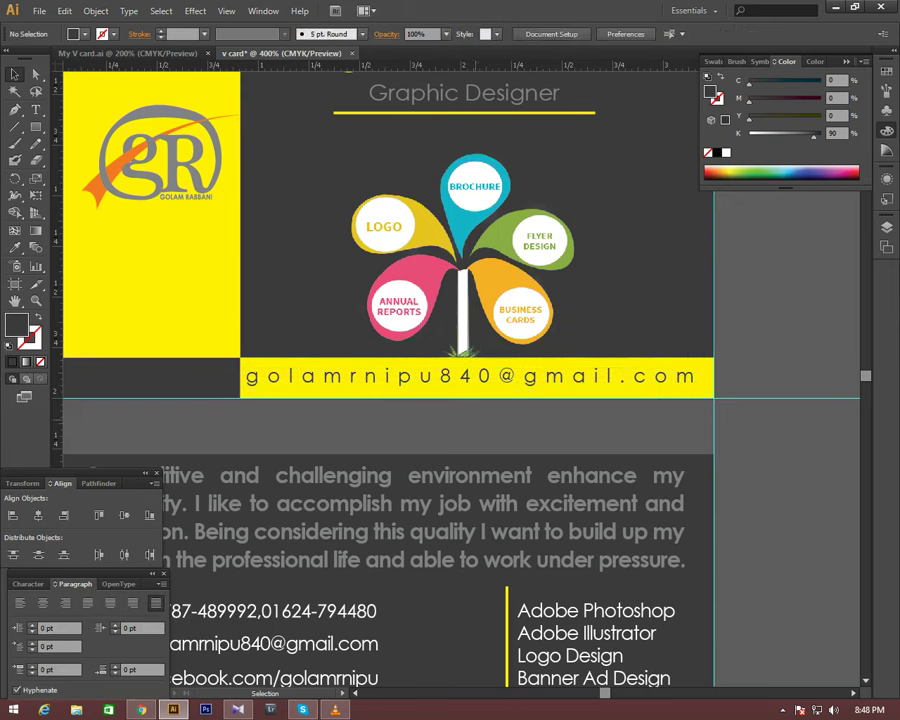
key("ctrl+z")
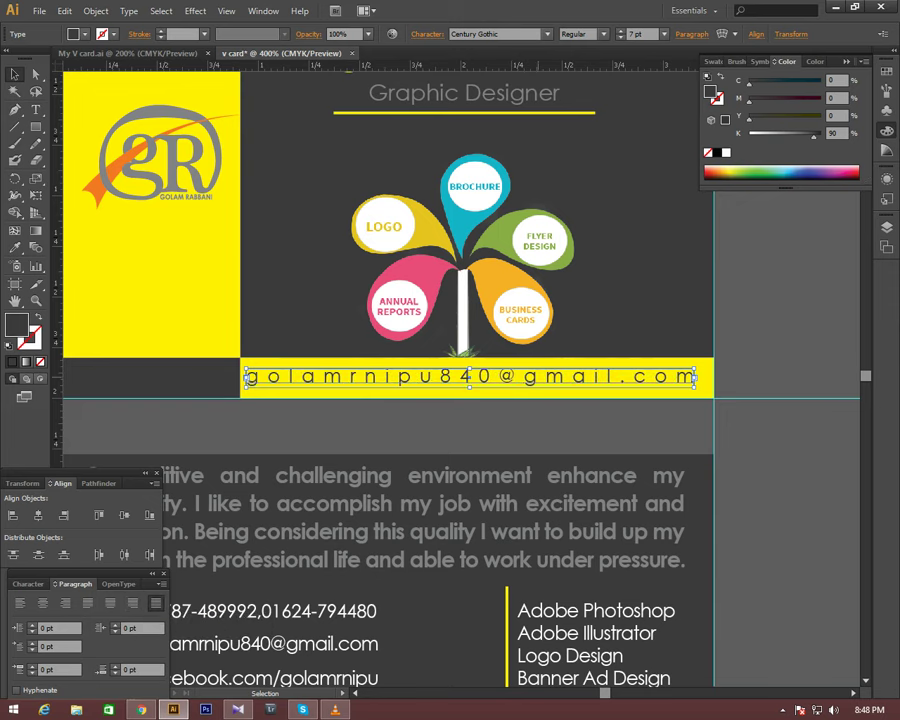
key("ctrl+shift+a")
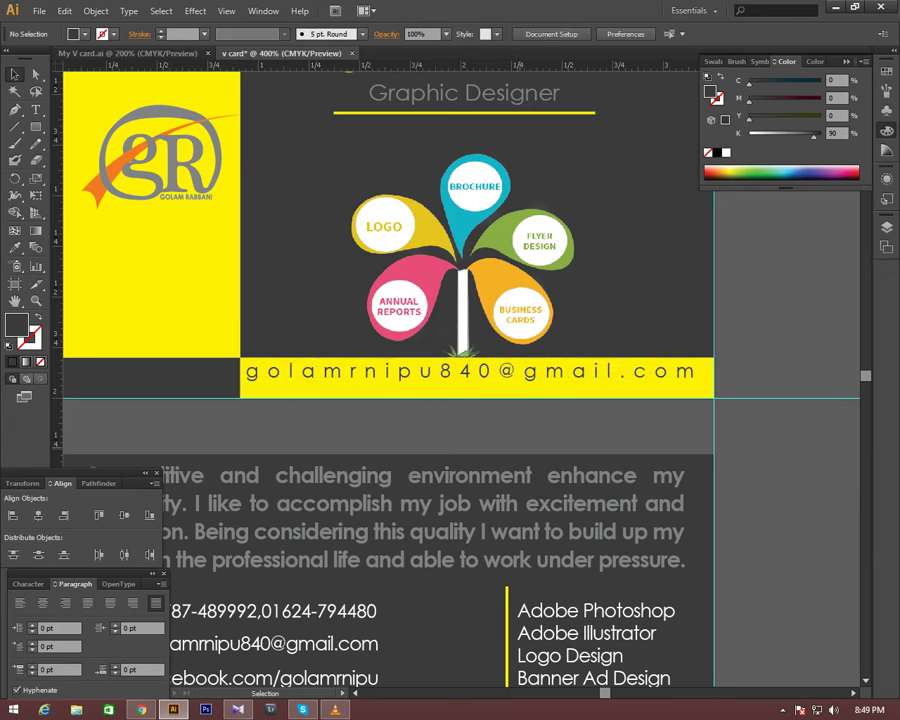
key("ctrl+minus")
key("ctrl+minus")
key("ctrl+minus")
- Zoom in on the infographic and email bar, then zoom out to view the whole card
left_click_drag(400, 400, 512, 362)
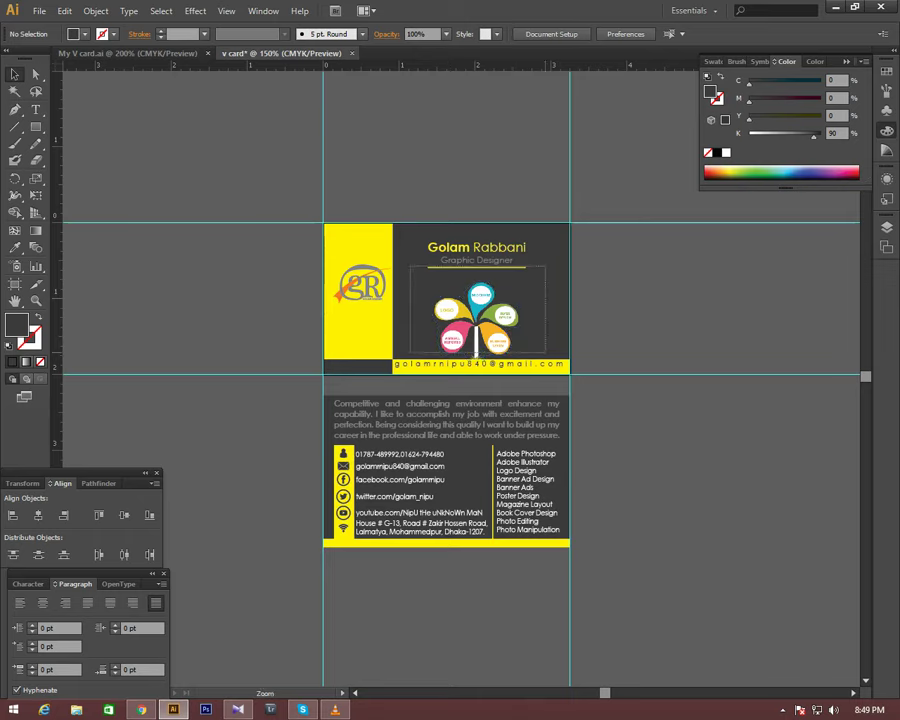
left_click_drag(436, 184, 622, 330)
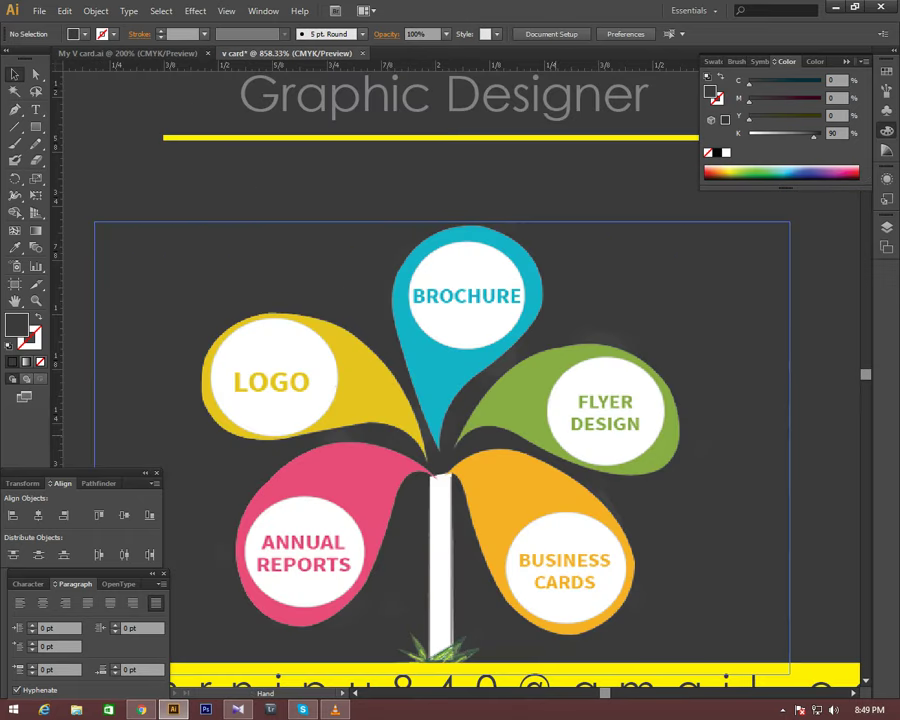
left_click_drag(450, 400, 433, 293)
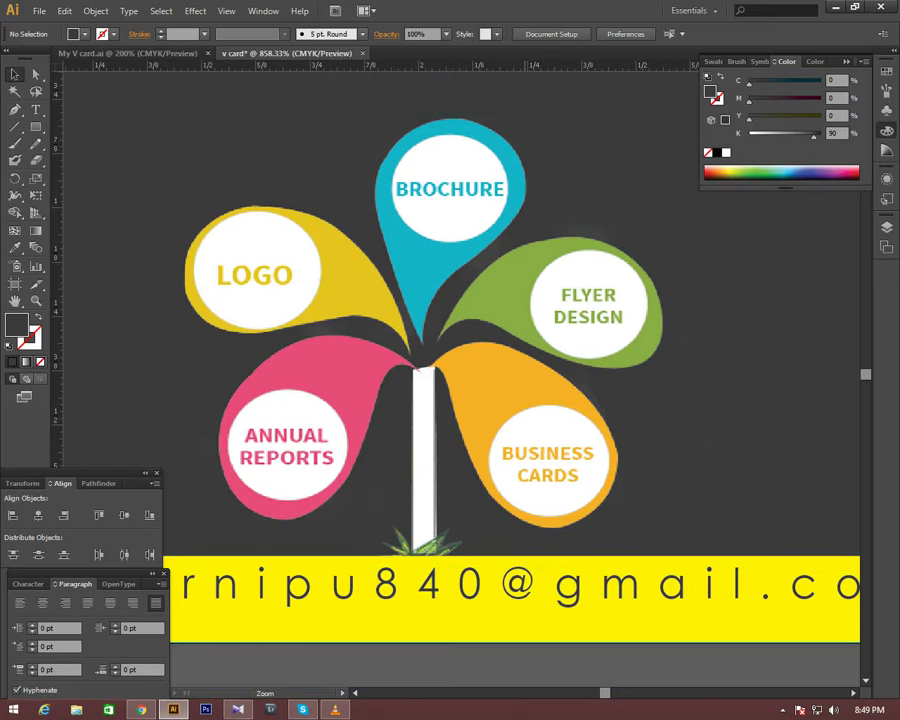
key("ctrl+minus")
key("ctrl+minus")
key("ctrl+minus")
key("ctrl+minus")
key("ctrl+minus")
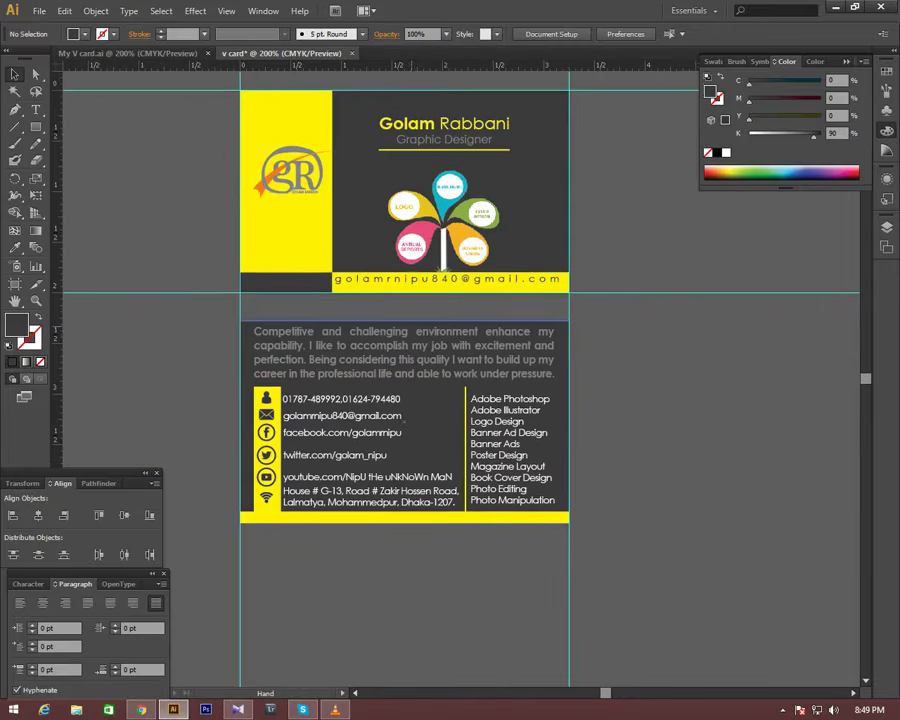